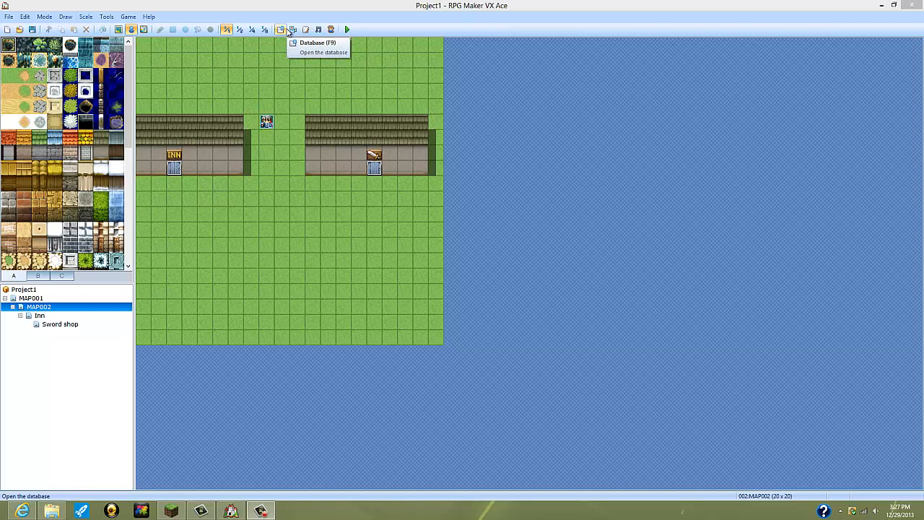
Step: Open the project database and look through the actors, stopping at the Thief-class actor's settings
click(286, 29)
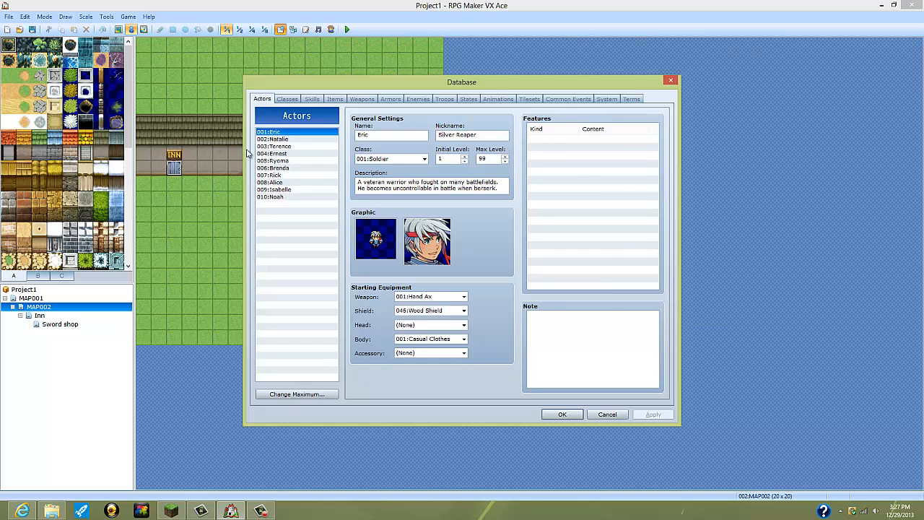
drag(280, 146, 294, 182)
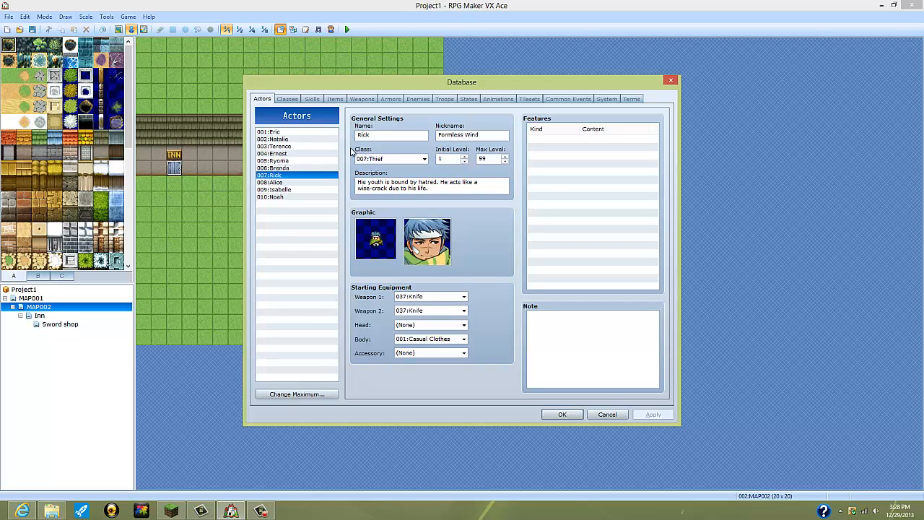
Step: View the Soldier class in the database and inspect its EXP curve without changing it
click(285, 96)
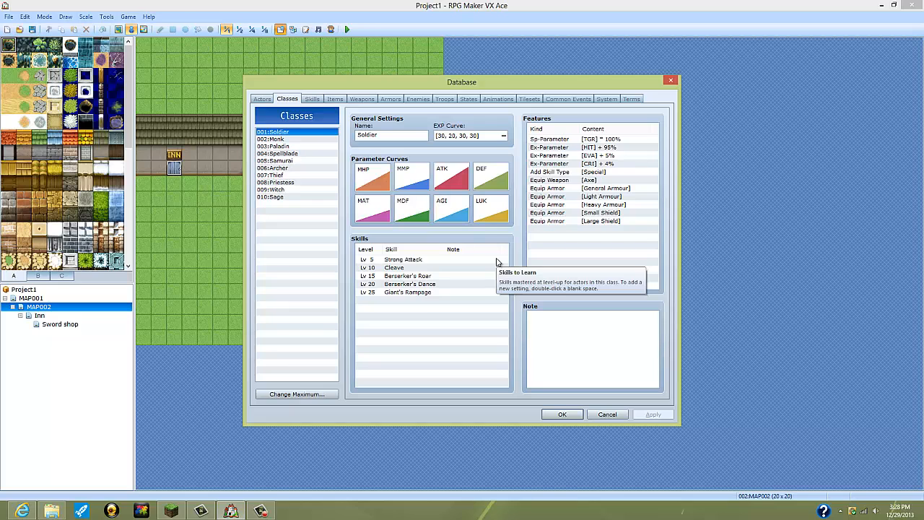
click(504, 137)
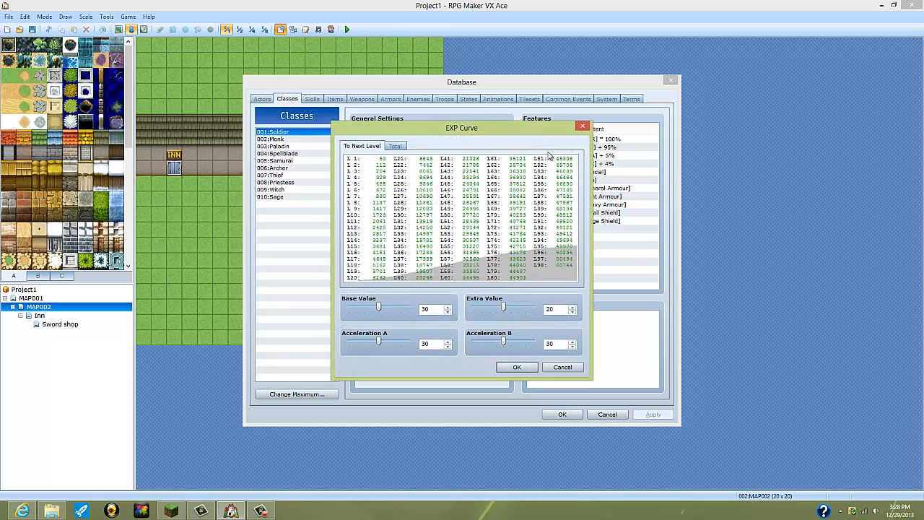
click(583, 127)
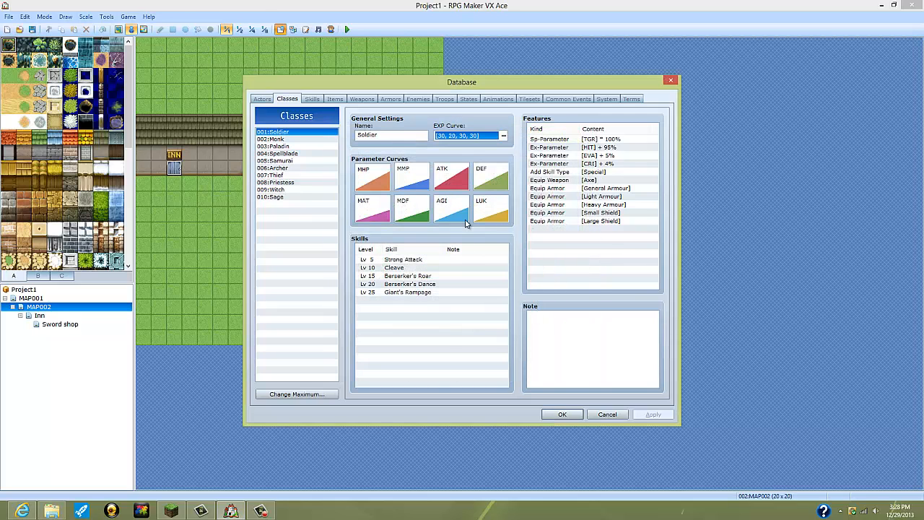
Step: Look through the other classes from Monk to Sage, then examine the Samurai's parameters, skills and features
click(274, 139)
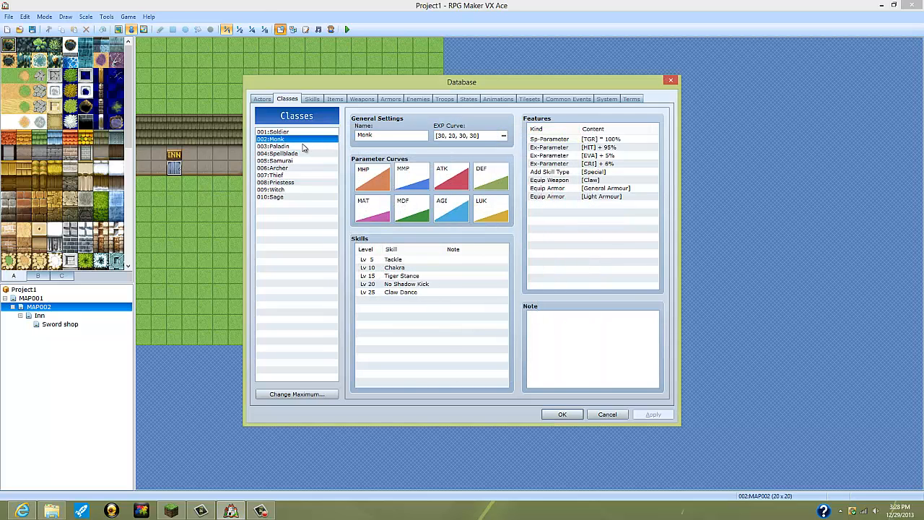
click(301, 147)
click(299, 161)
click(298, 168)
click(300, 175)
click(301, 183)
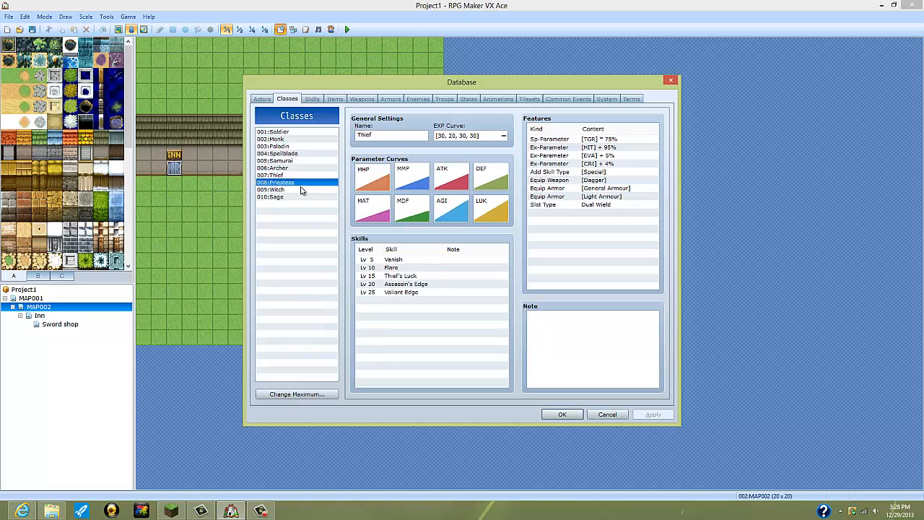
click(302, 189)
click(304, 195)
click(300, 168)
click(299, 160)
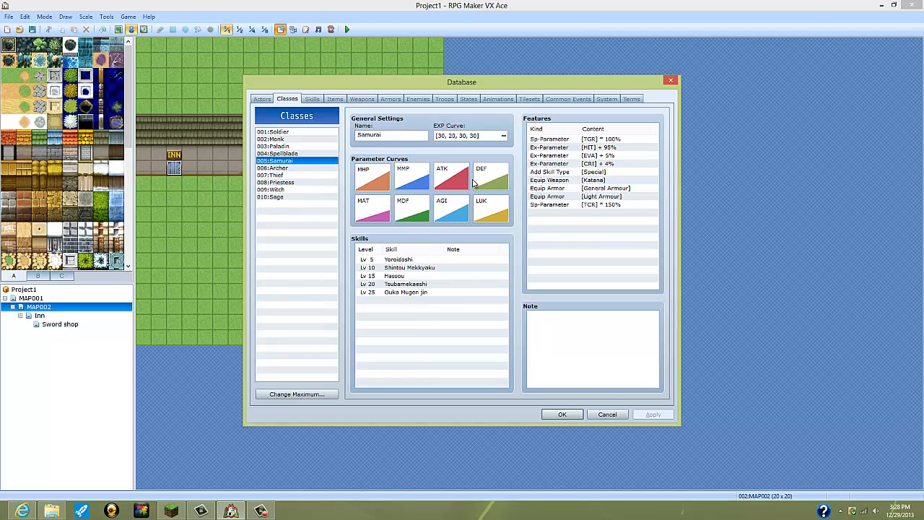
click(373, 168)
Step: Browse the database's full list of skills and return to the Attack skill at its start
click(311, 98)
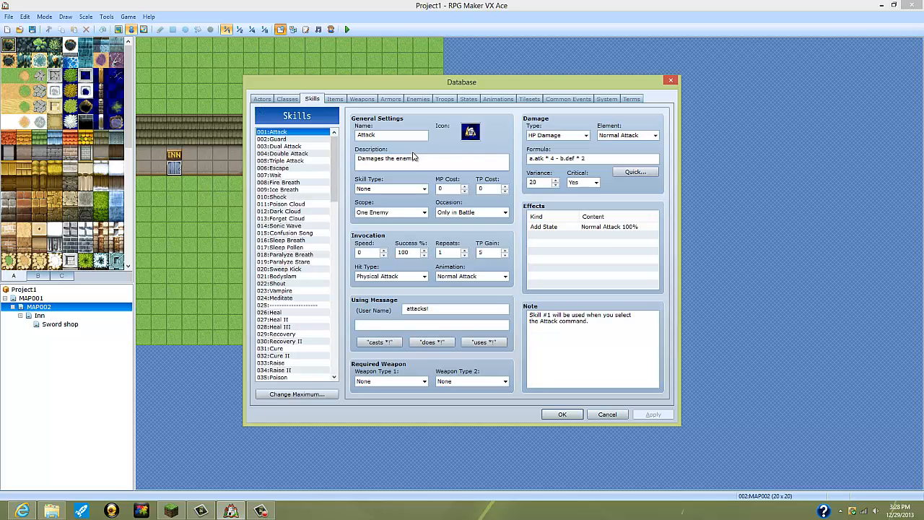
click(293, 101)
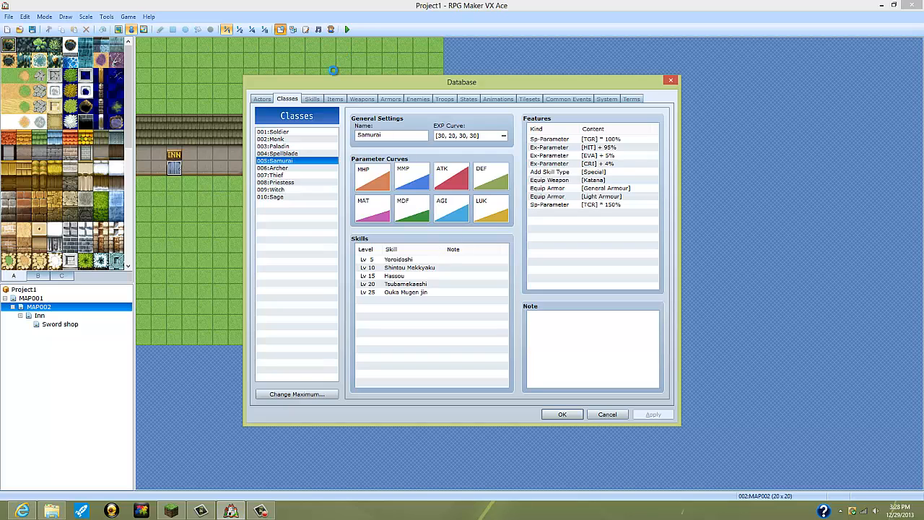
click(312, 99)
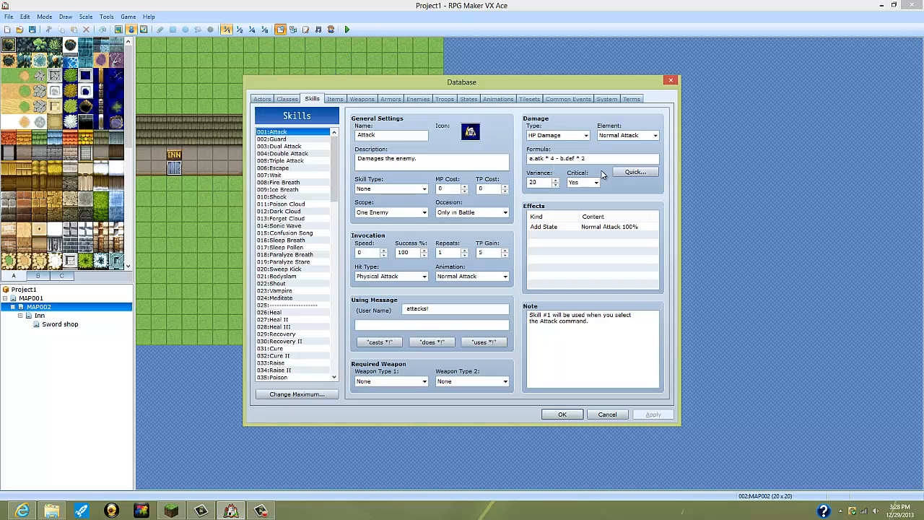
scroll(322, 242, down, 8)
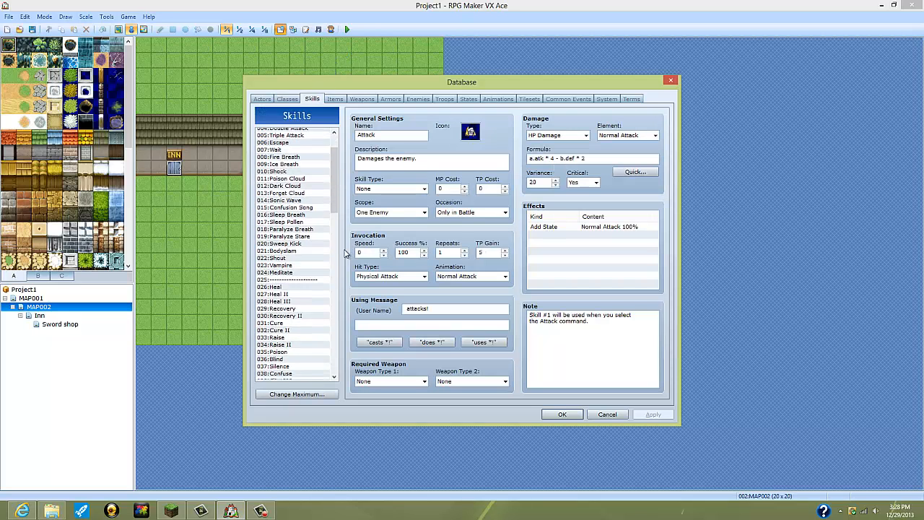
scroll(322, 242, down, 10)
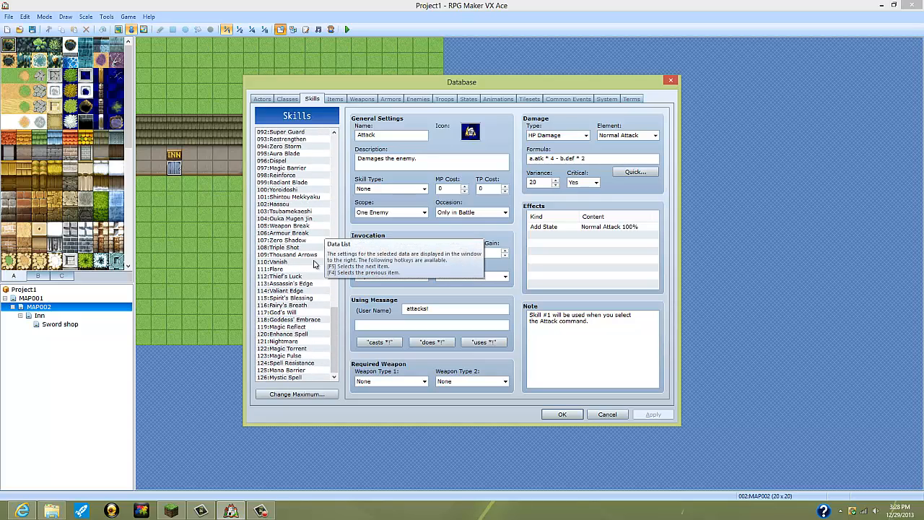
scroll(326, 296, down, 11)
scroll(326, 296, up, 20)
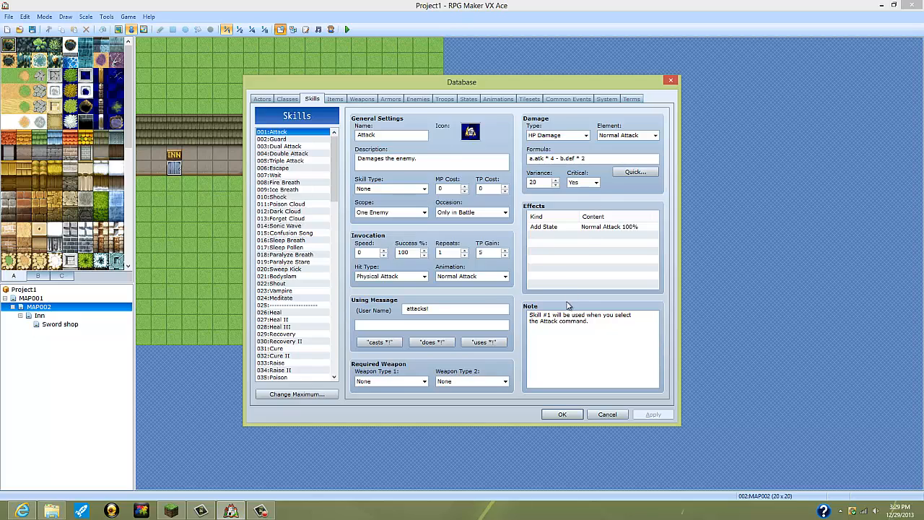
Step: Examine the available hit types and animations for the Attack skill, keeping Physical Attack and Normal Attack
click(415, 276)
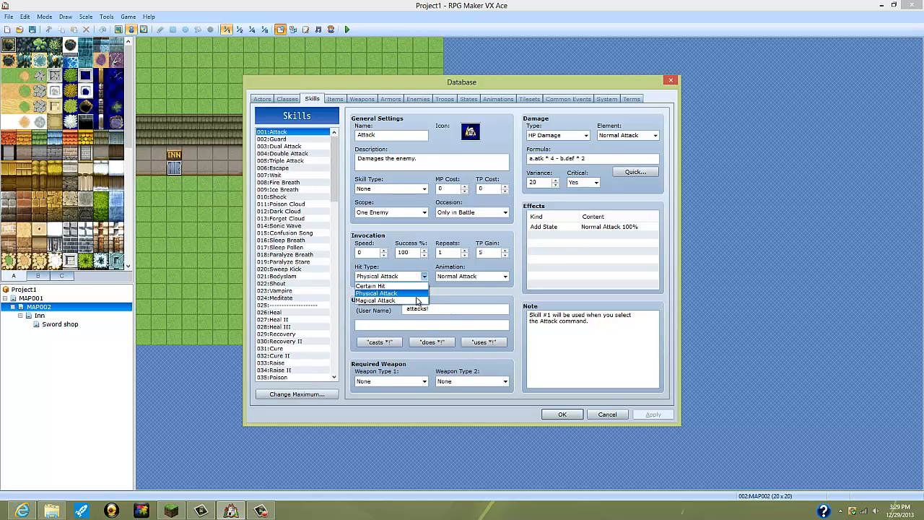
click(502, 278)
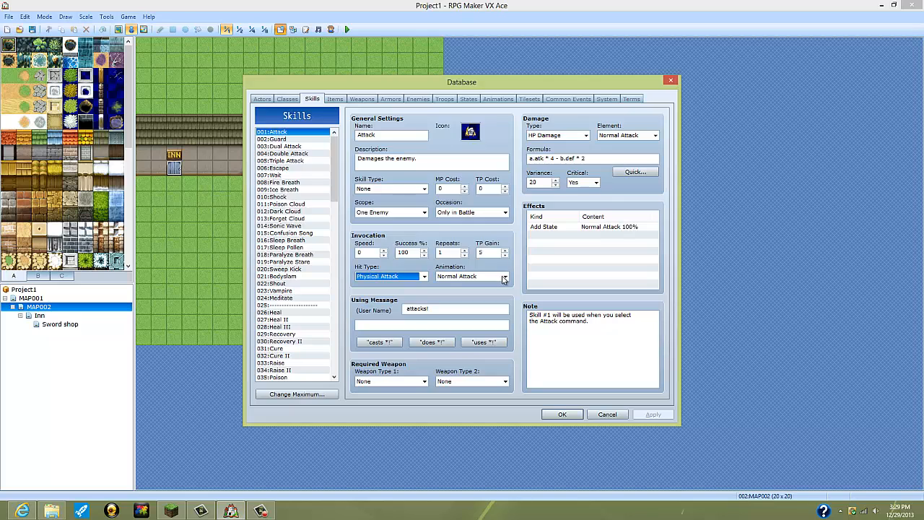
click(503, 279)
scroll(494, 321, down, 3)
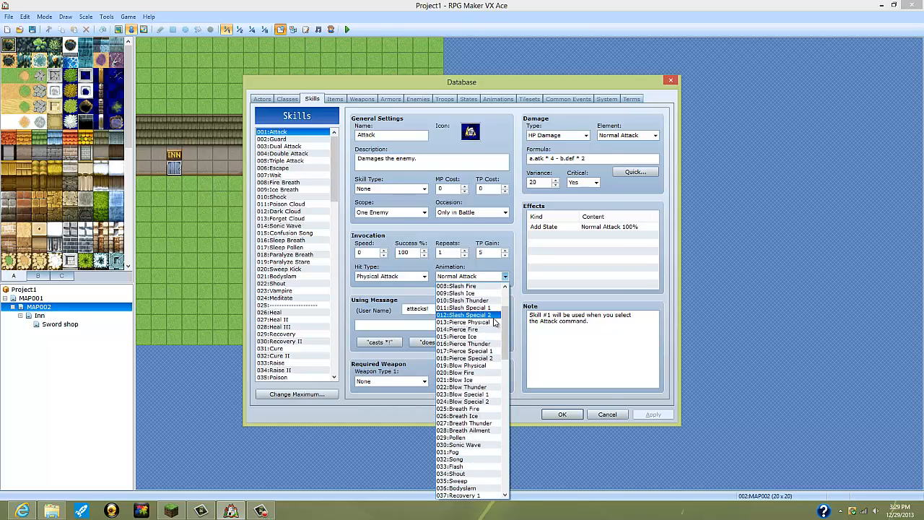
scroll(471, 402, down, 10)
scroll(471, 432, up, 10)
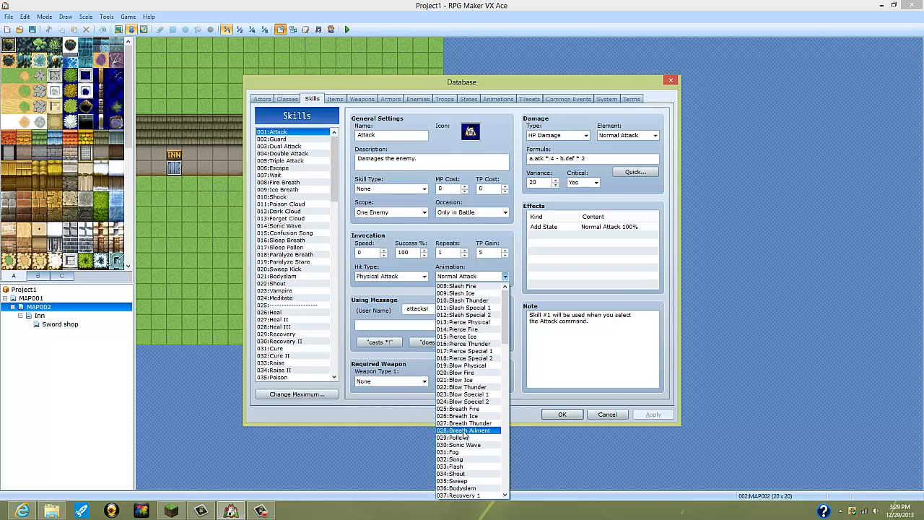
scroll(465, 434, up, 3)
click(568, 373)
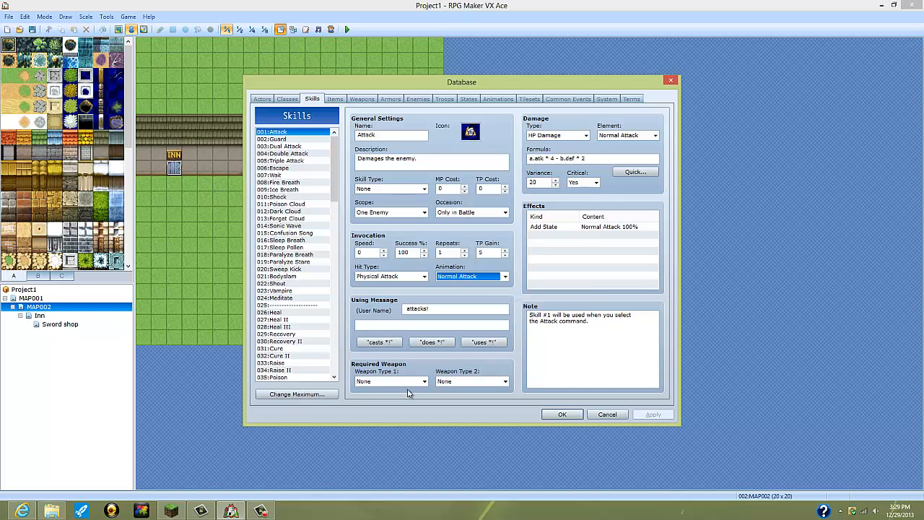
mouse_move(407, 392)
Step: Find the Berserker's Dance skill in the skill list and examine its settings
click(339, 100)
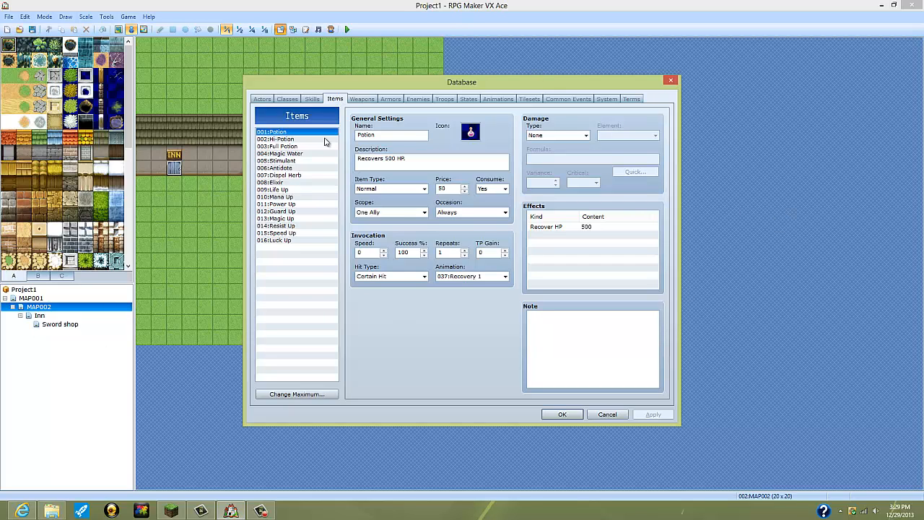
click(311, 99)
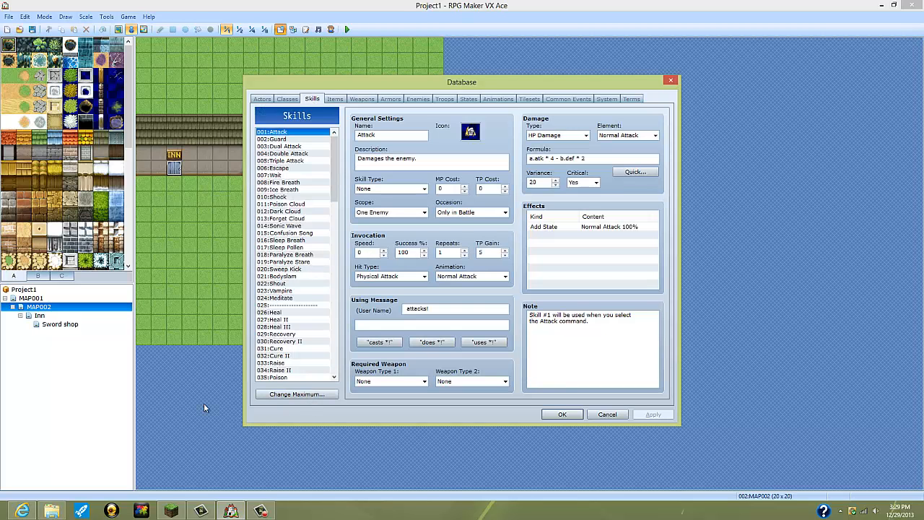
click(286, 99)
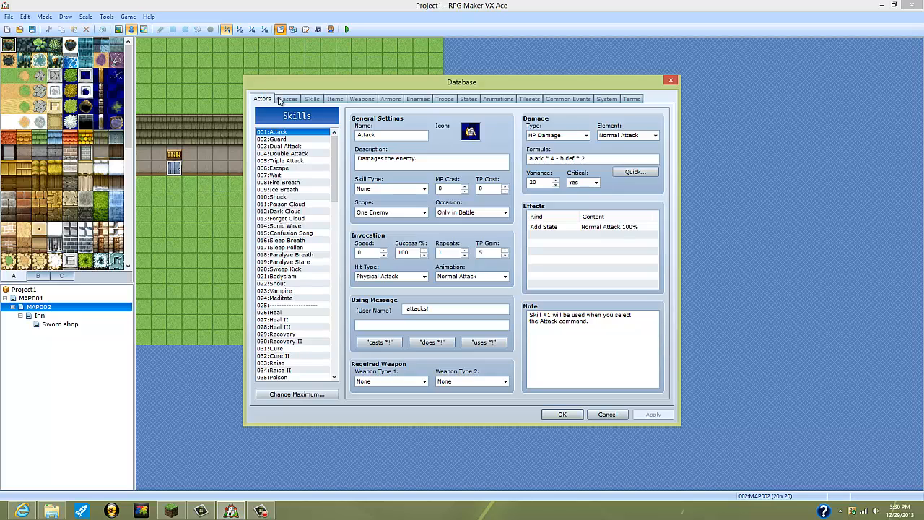
click(311, 98)
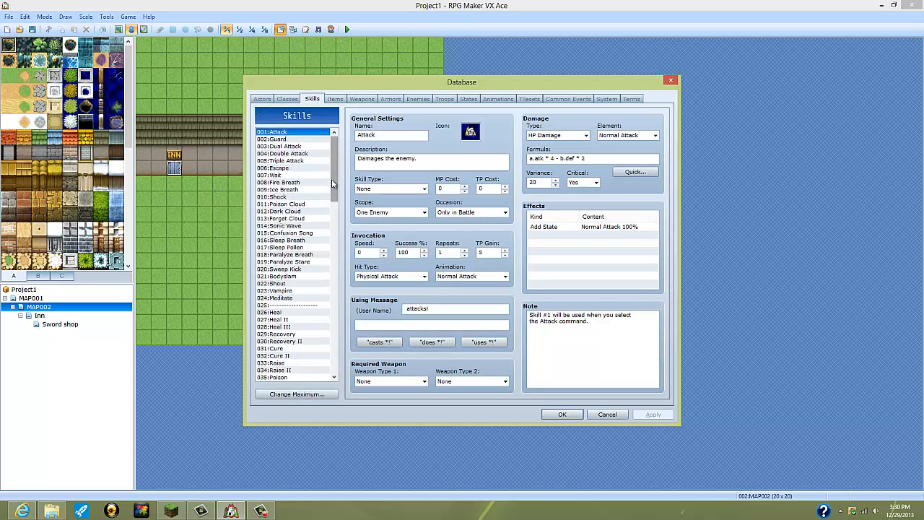
drag(333, 181, 318, 225)
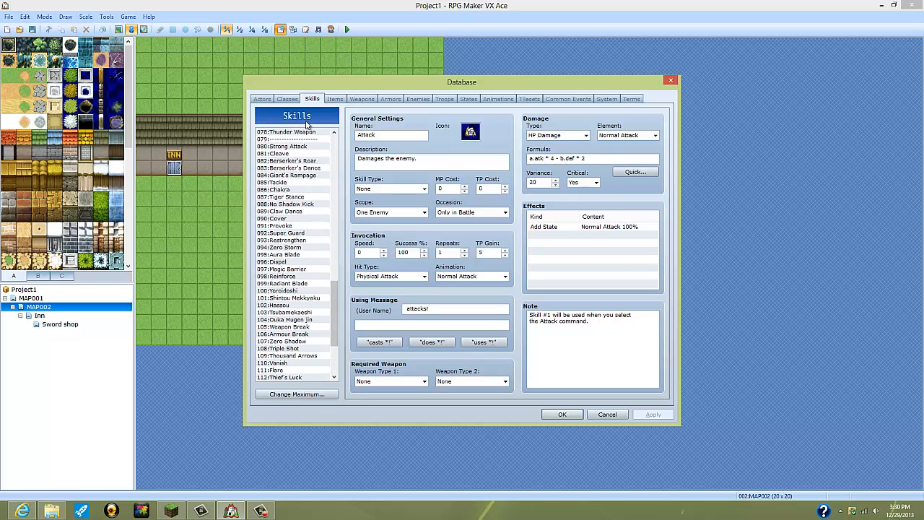
click(287, 168)
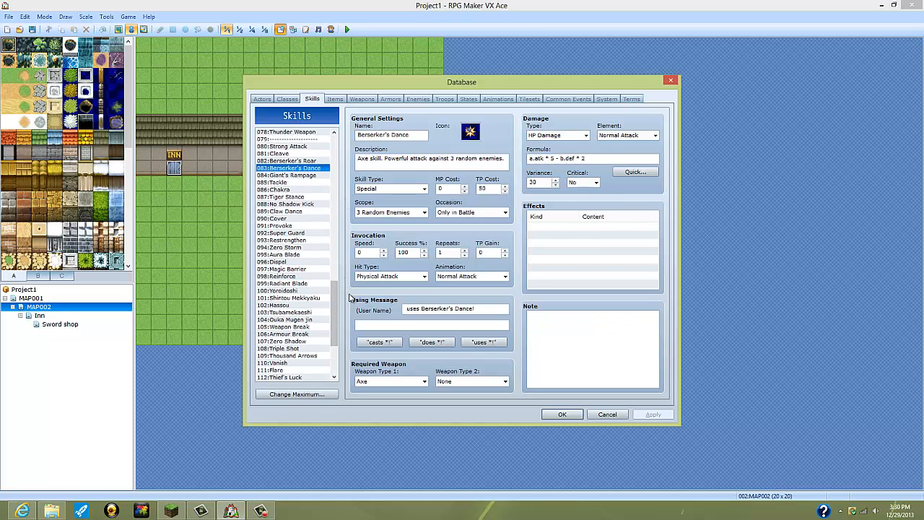
drag(336, 308, 339, 119)
Step: Look through the database's items, weapons and armors, examining the Potion, Hand Ax and Casual Clothes entries
click(335, 98)
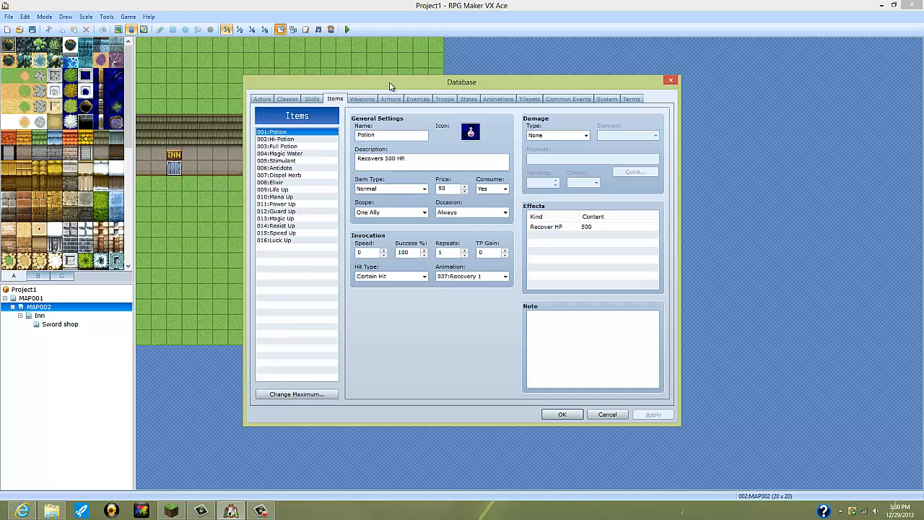
click(364, 103)
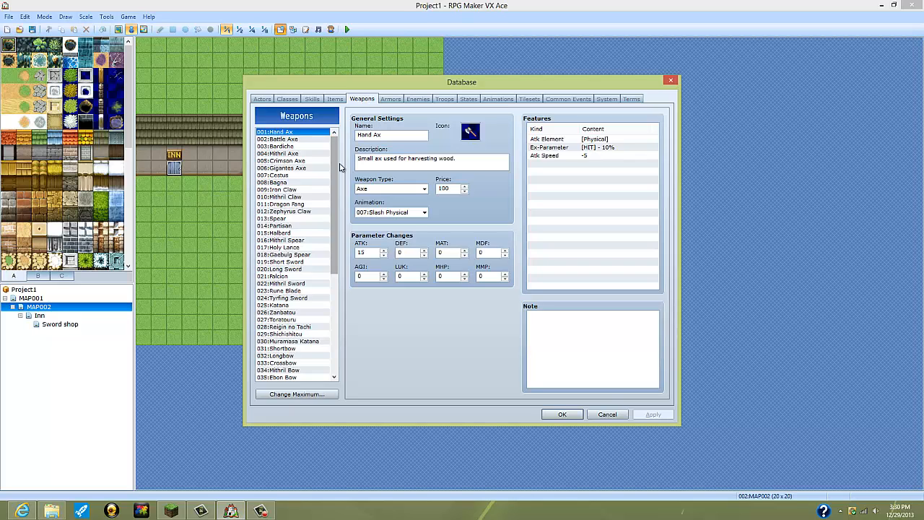
scroll(318, 346, down, 5)
scroll(317, 339, up, 5)
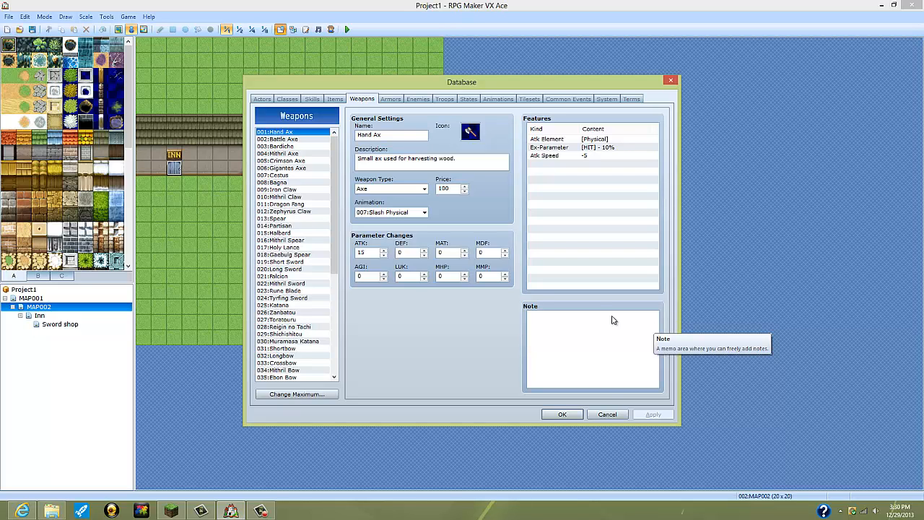
scroll(280, 174, down, 6)
scroll(280, 174, up, 6)
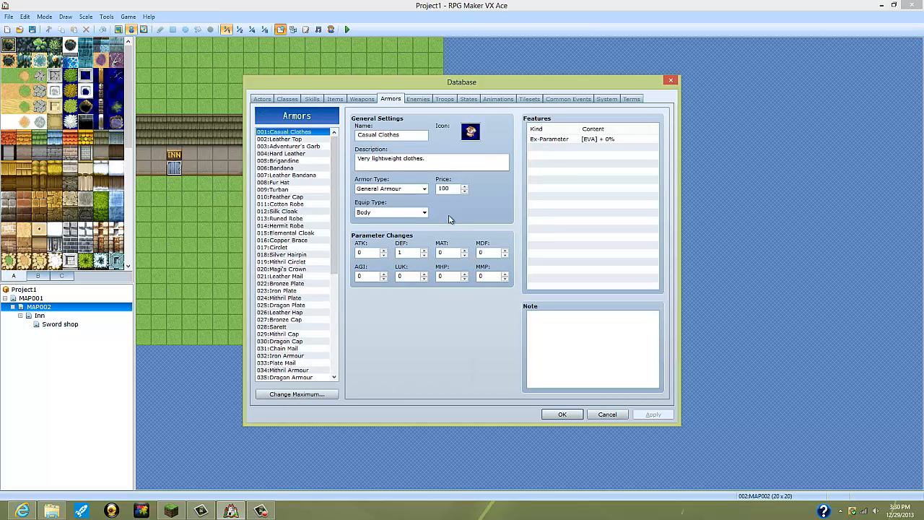
Step: View the Slime enemy's settings and inspect its first drop item options without assigning one
click(423, 100)
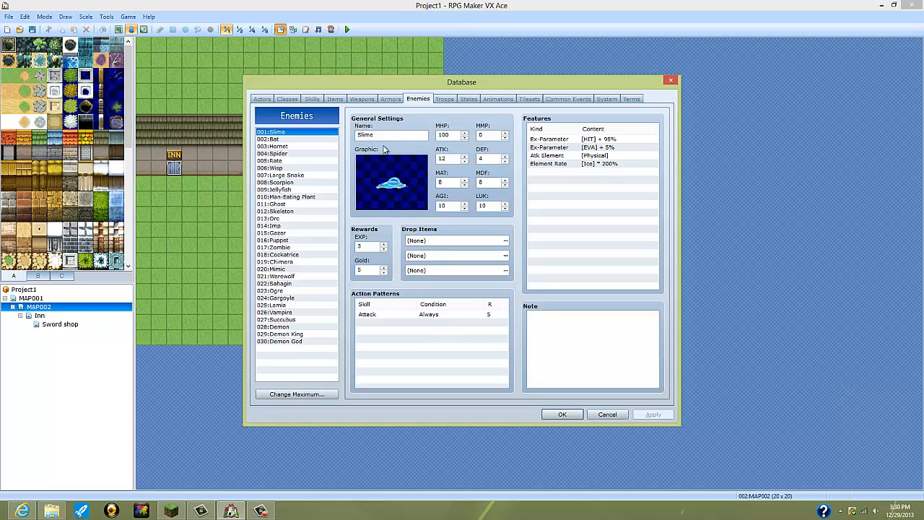
click(476, 244)
click(505, 241)
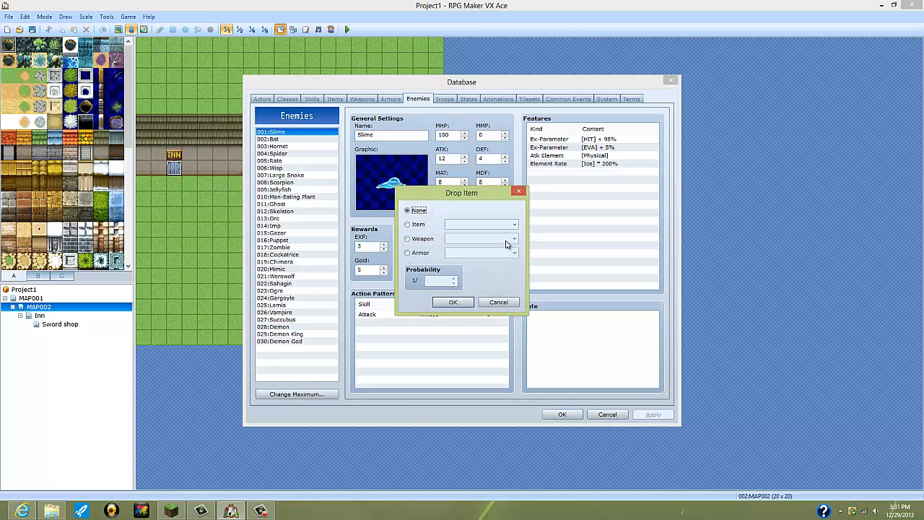
click(519, 192)
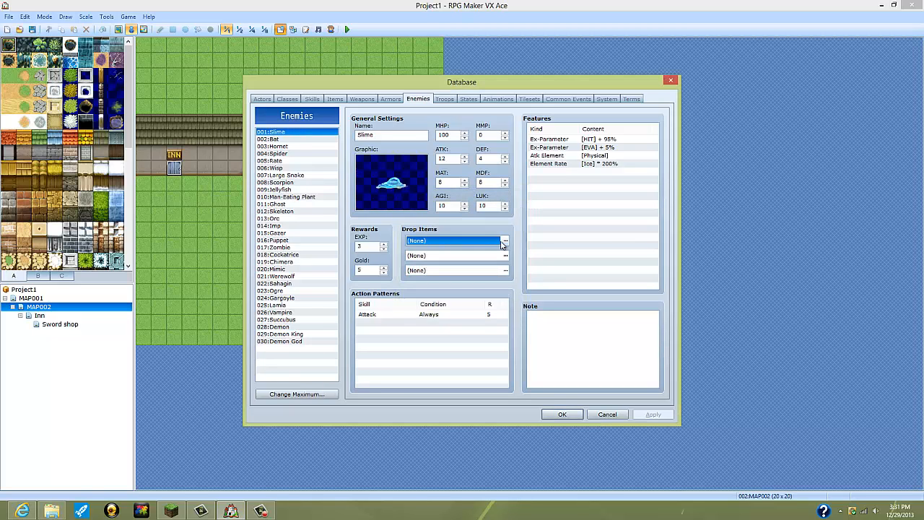
click(505, 242)
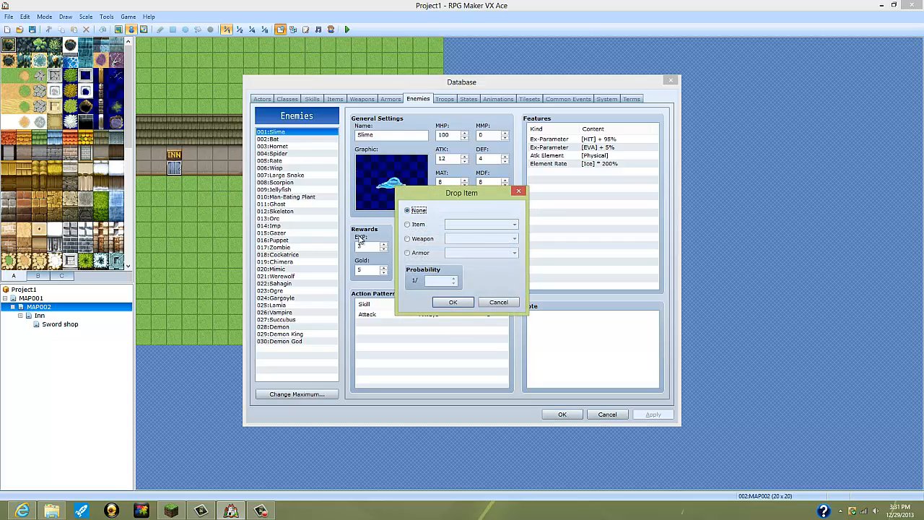
click(518, 191)
Step: Check the Slime's gold reward field and view the Demon God enemy's stats, rewards and action patterns
click(382, 270)
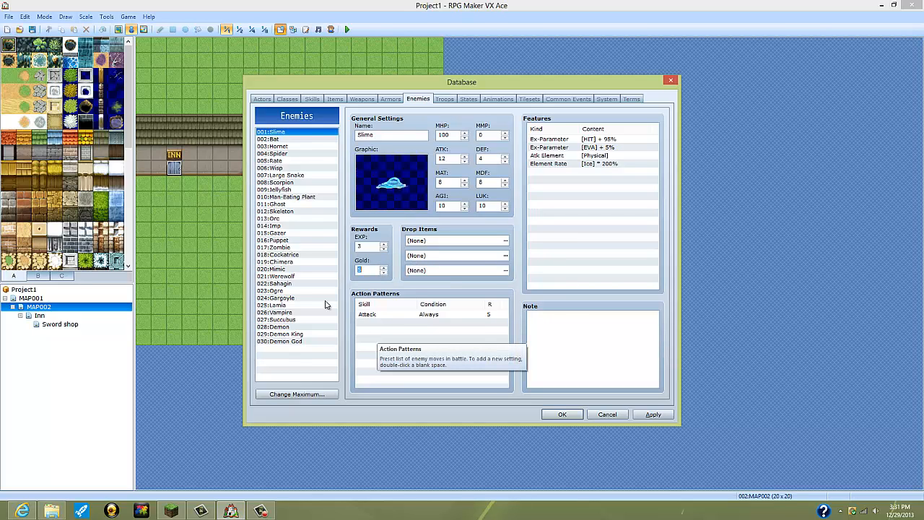
click(287, 340)
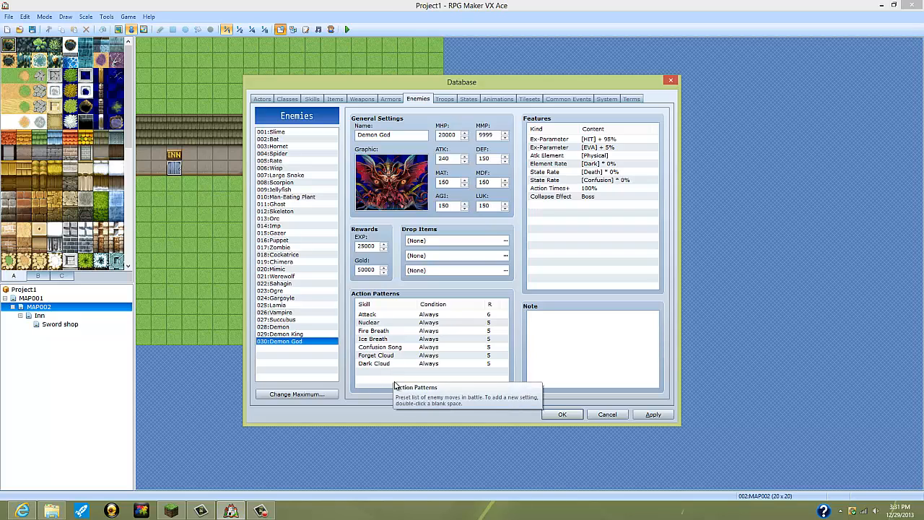
Step: View the Slime*2 troop's battle settings and available event commands without adding any, and look through the other troops, including Zombie*3 and Spider*3
click(444, 99)
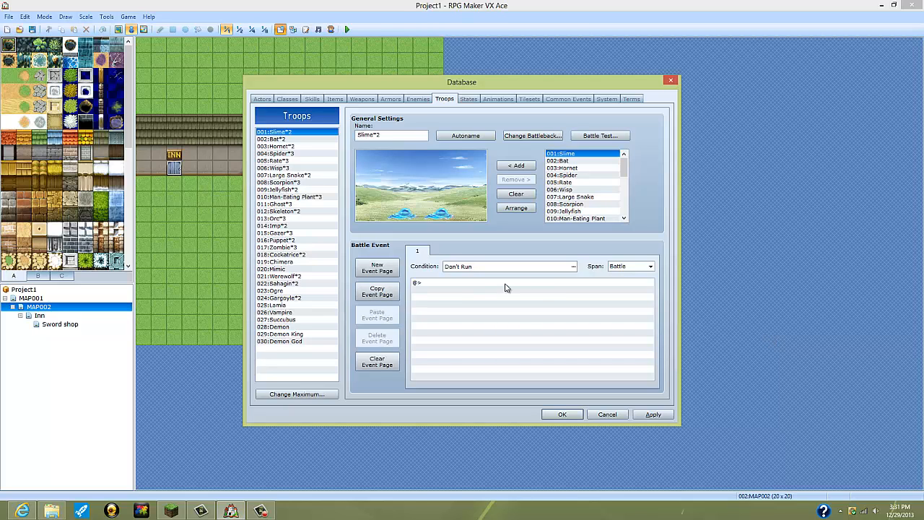
double_click(424, 282)
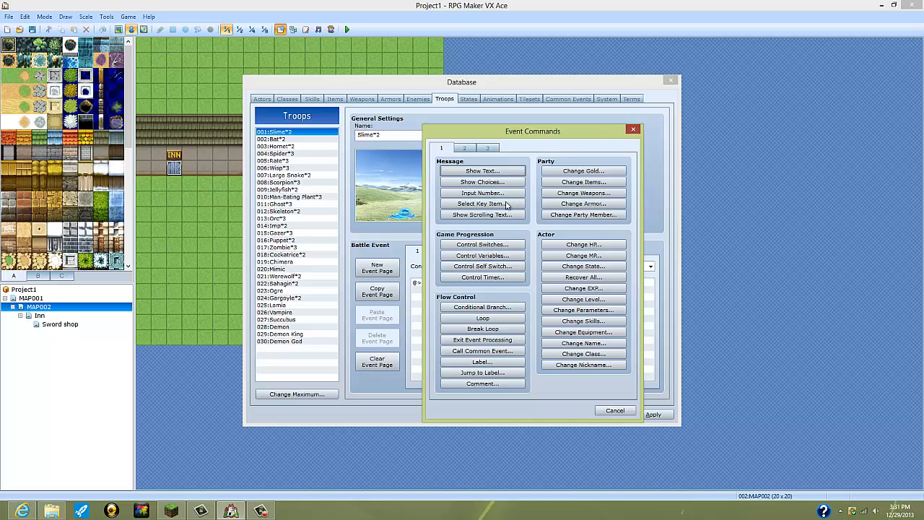
click(633, 129)
click(298, 247)
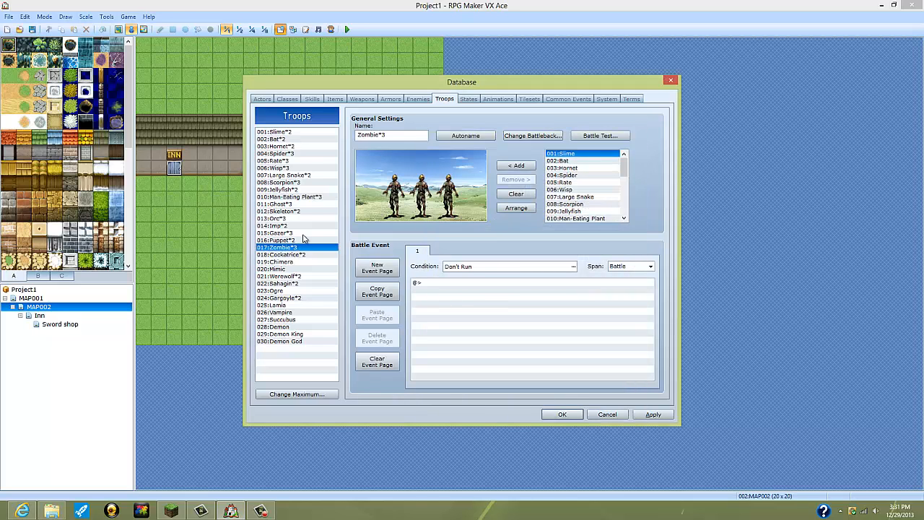
click(310, 327)
drag(310, 339, 316, 153)
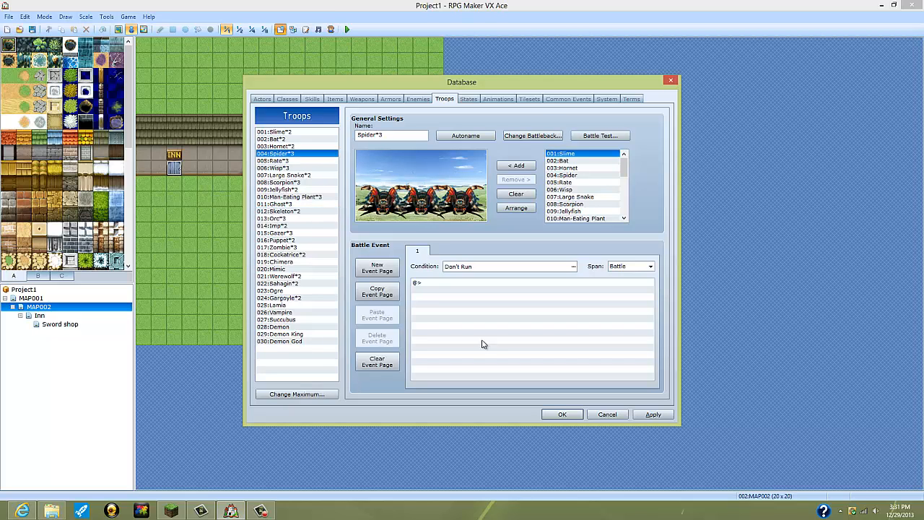
Step: Examine the Death, Poison and Sleep states, and view the Hit Physical animation's settings
click(468, 100)
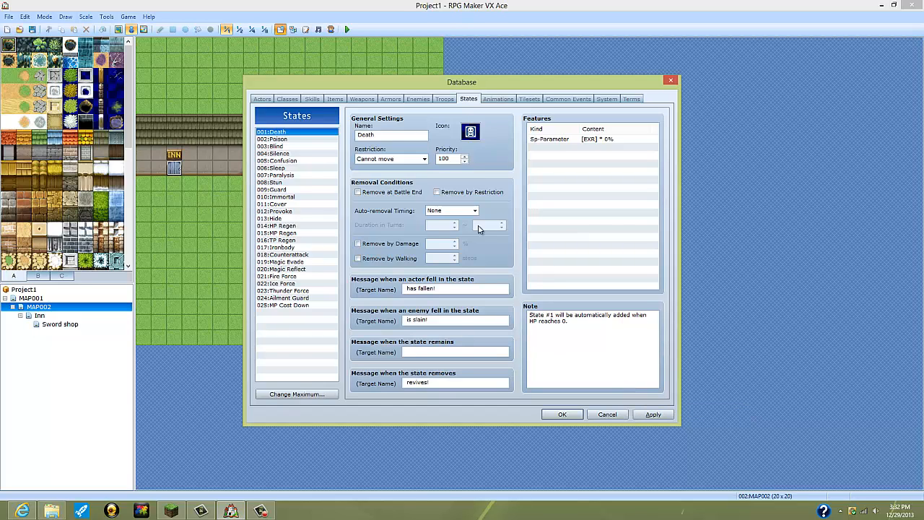
click(278, 138)
click(278, 168)
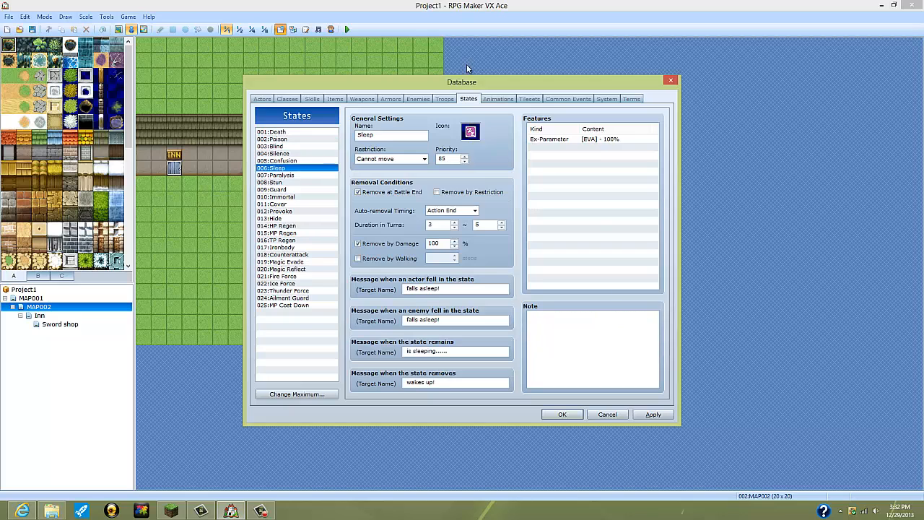
click(497, 99)
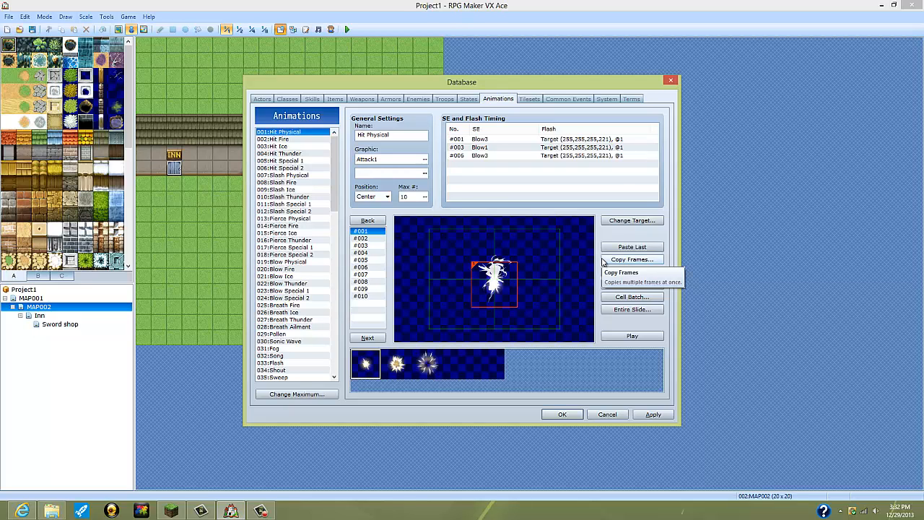
Step: Review the Field, Exterior and Dungeon tilesets, and view the common events list
click(528, 99)
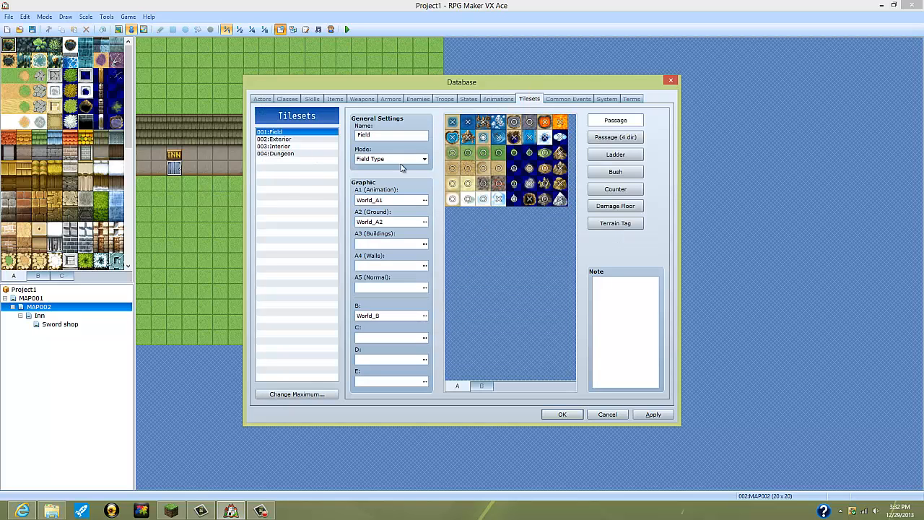
click(291, 139)
click(299, 153)
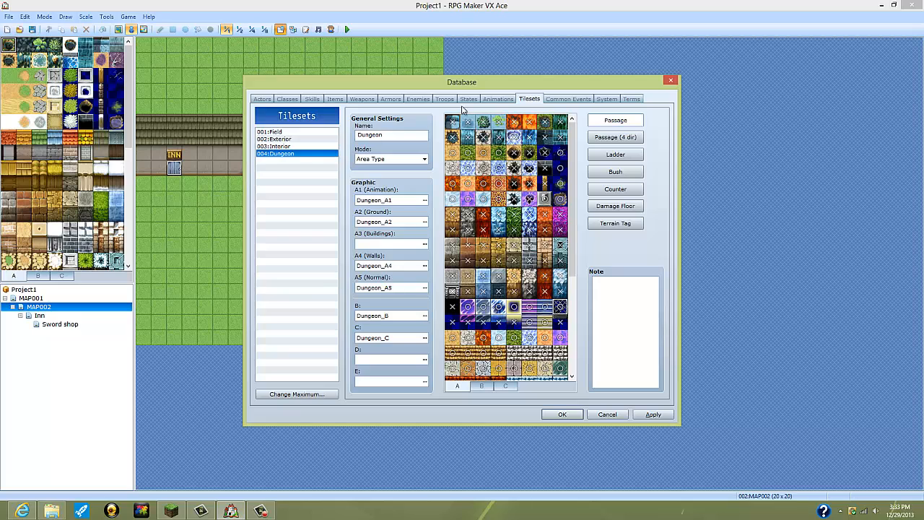
click(568, 99)
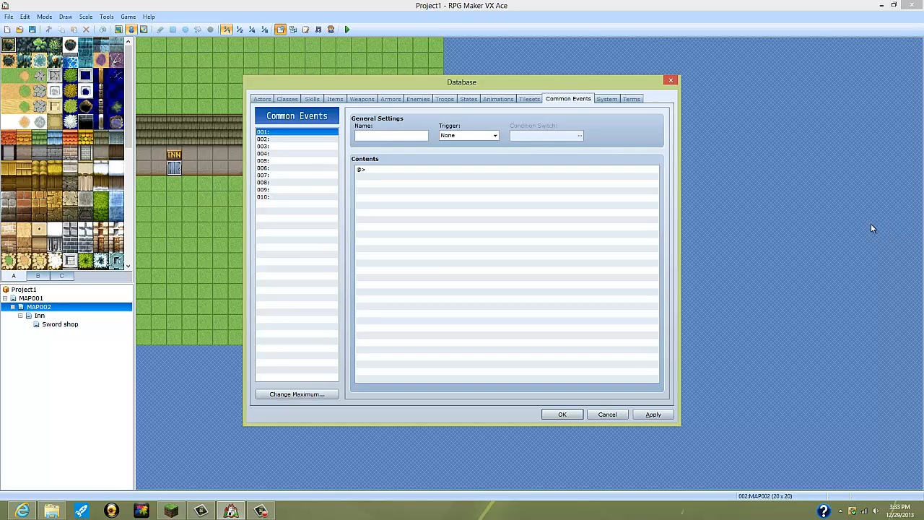
Step: Review the system settings, including the window color, and toggle the Draw Game Title option off and on again
click(606, 99)
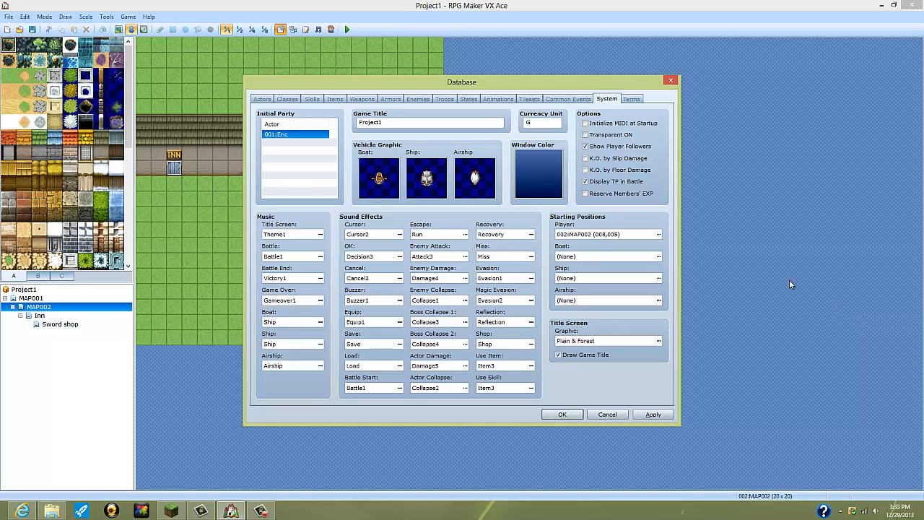
click(552, 184)
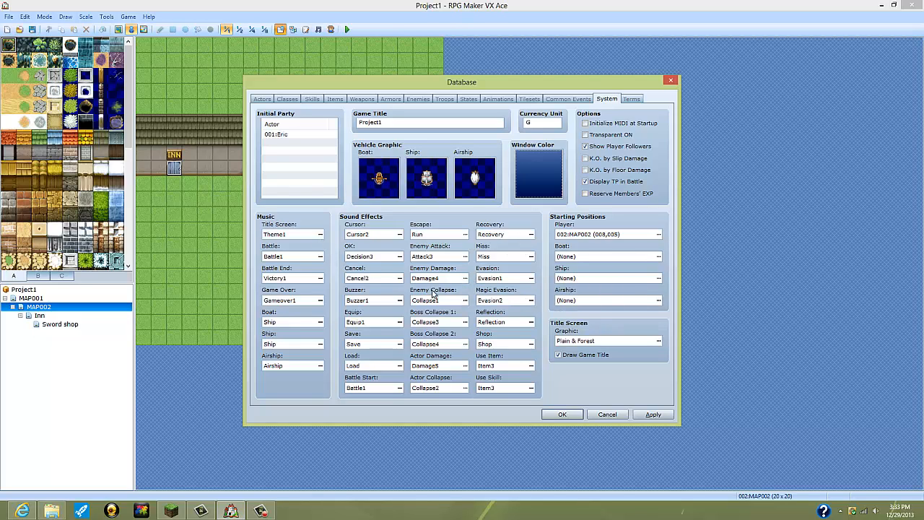
click(560, 355)
click(559, 354)
Step: Look over the game's terms, apply the database settings and close the database
click(631, 100)
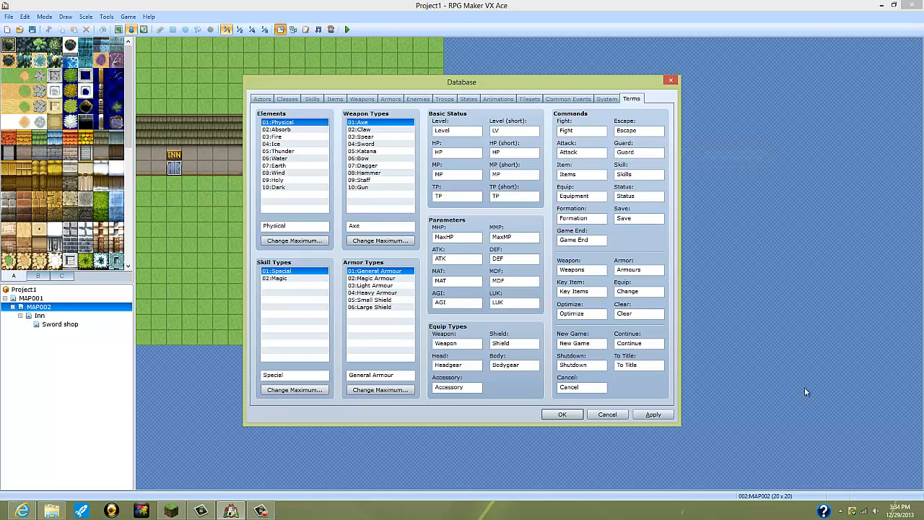
click(652, 414)
click(562, 413)
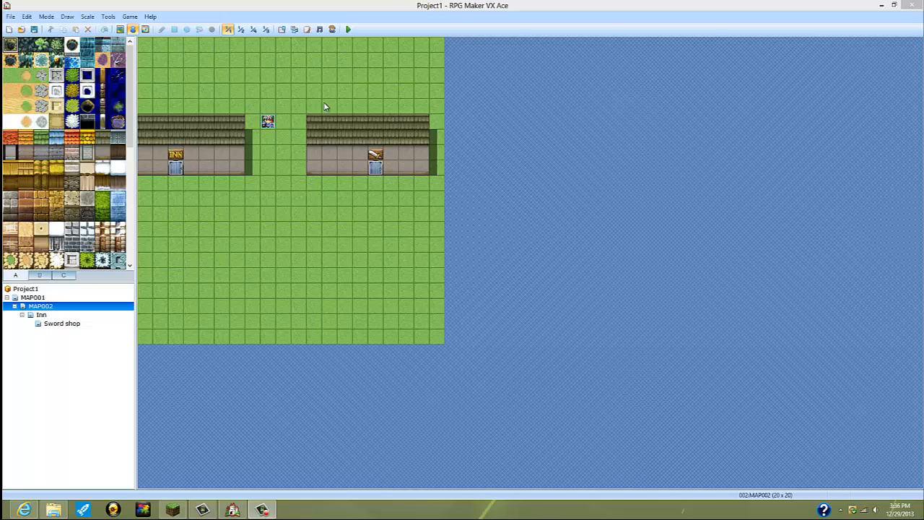
Step: Delete MAP001 together with all the maps nested under it
click(36, 297)
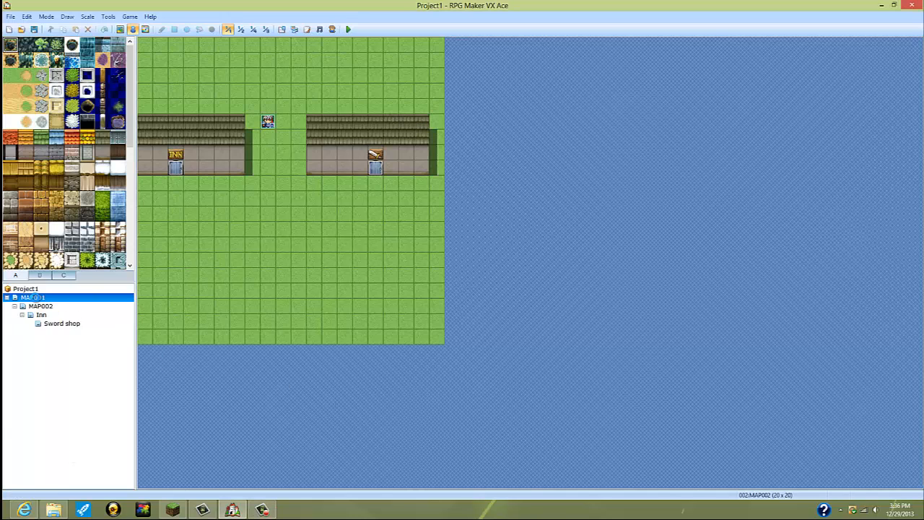
right_click(61, 297)
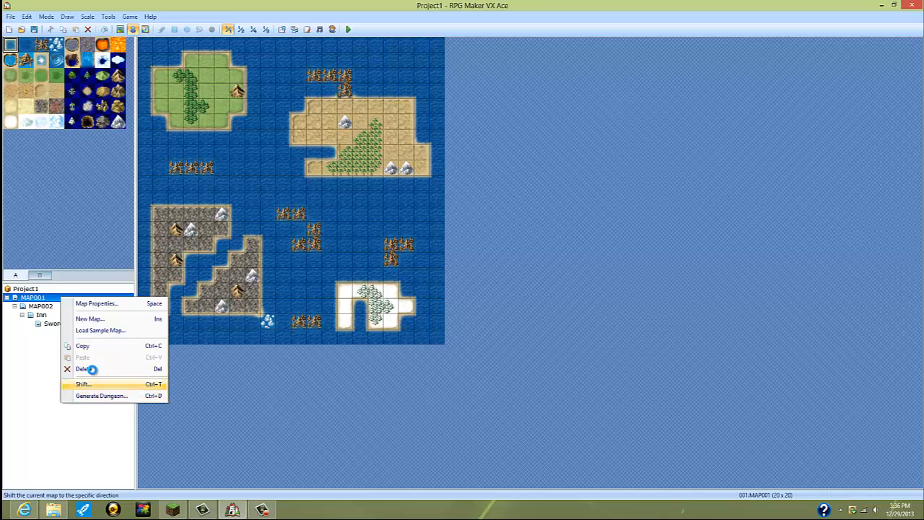
click(91, 369)
click(446, 278)
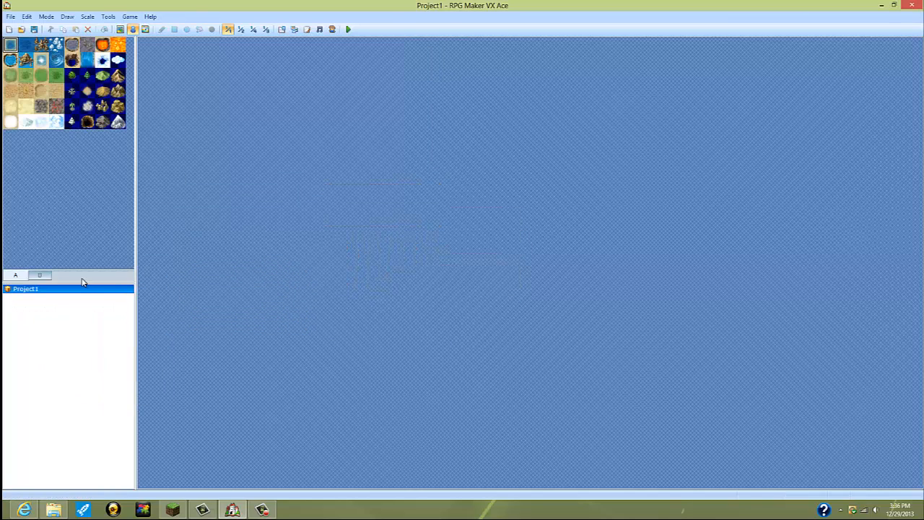
Step: Create a new map MAP001 with the Field tileset, width 17 and height 13
right_click(54, 321)
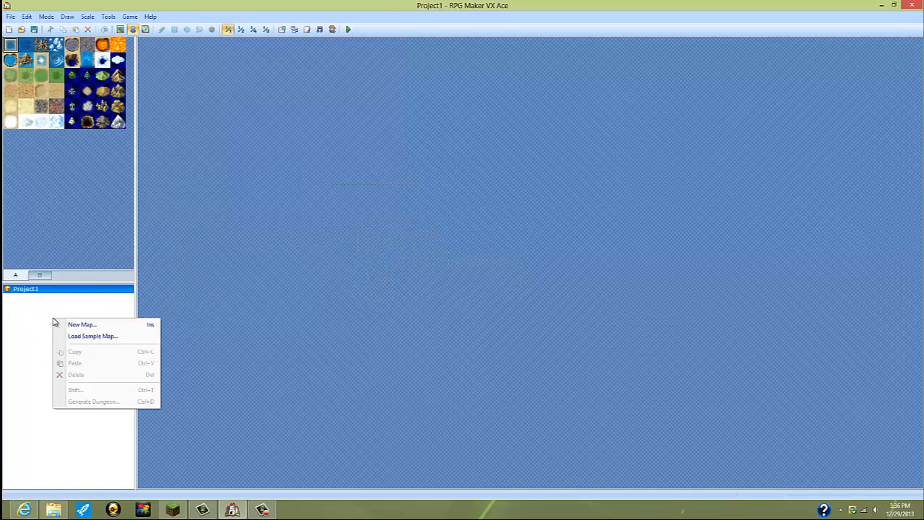
click(83, 324)
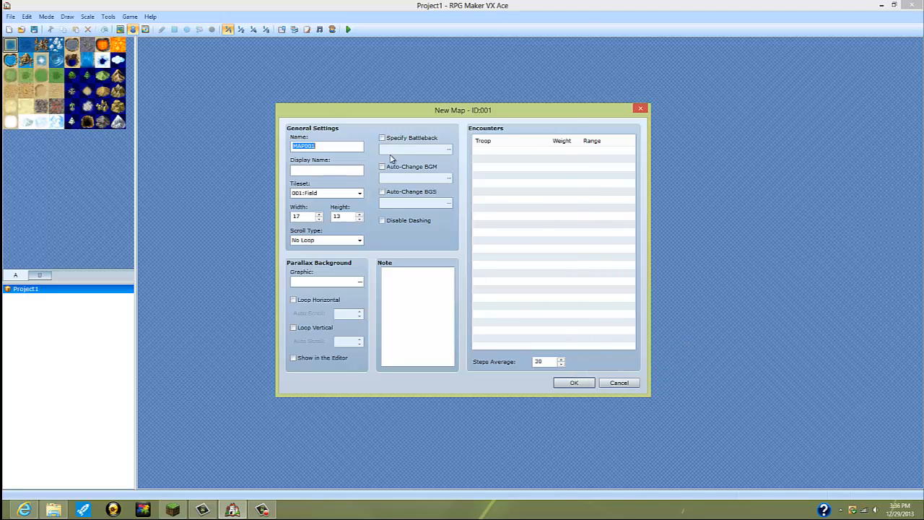
click(574, 382)
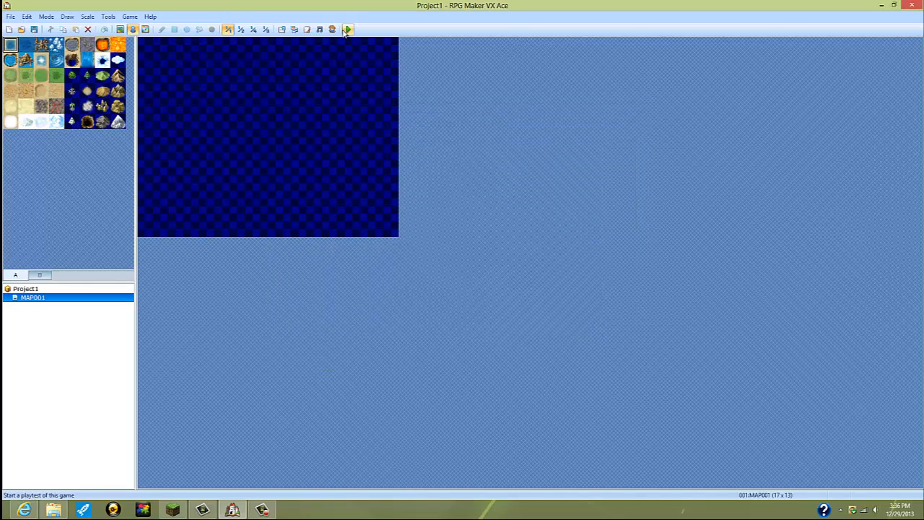
Step: Remove the only actor from the initial party in the database's system settings and apply the change
click(282, 28)
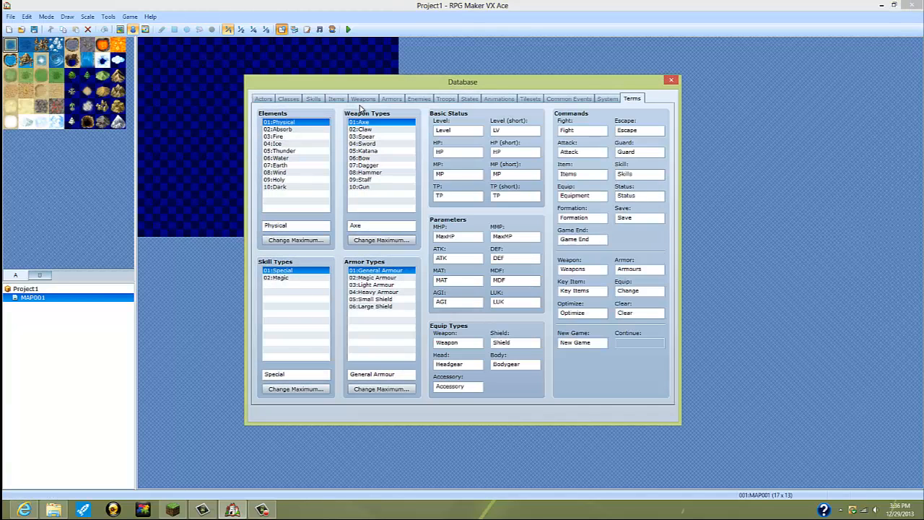
click(607, 99)
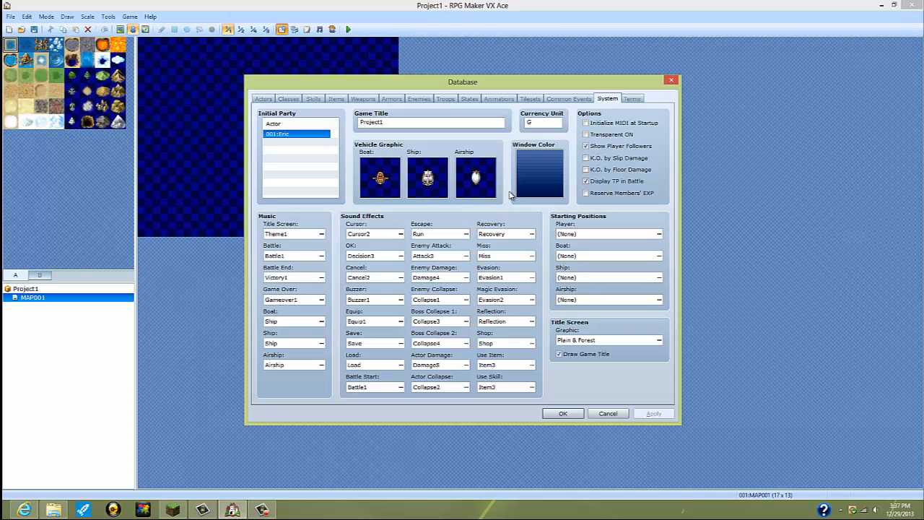
right_click(311, 135)
click(334, 150)
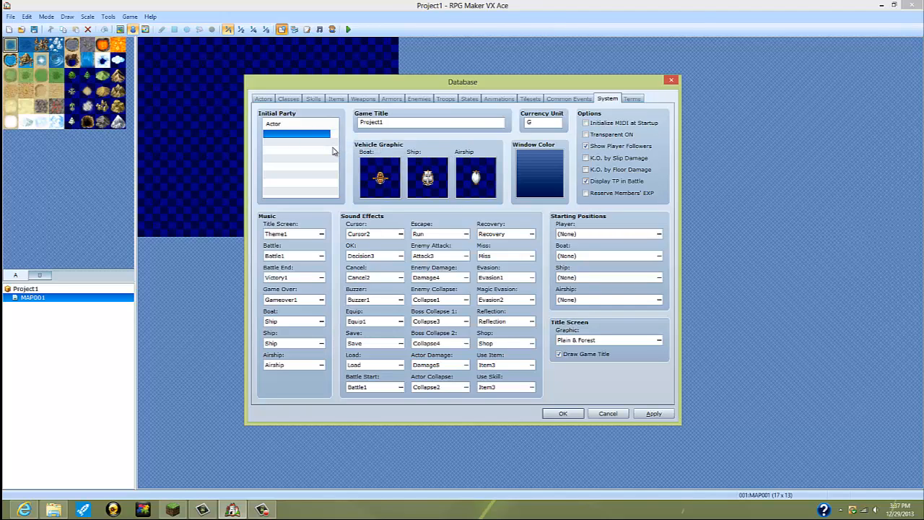
click(653, 413)
click(563, 413)
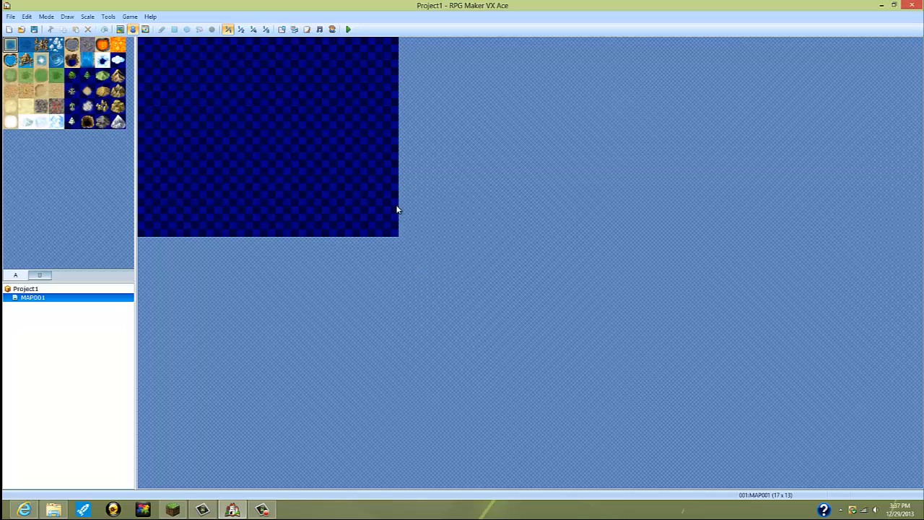
Step: Set the player's starting position on tile 008,006 of MAP001
right_click(266, 137)
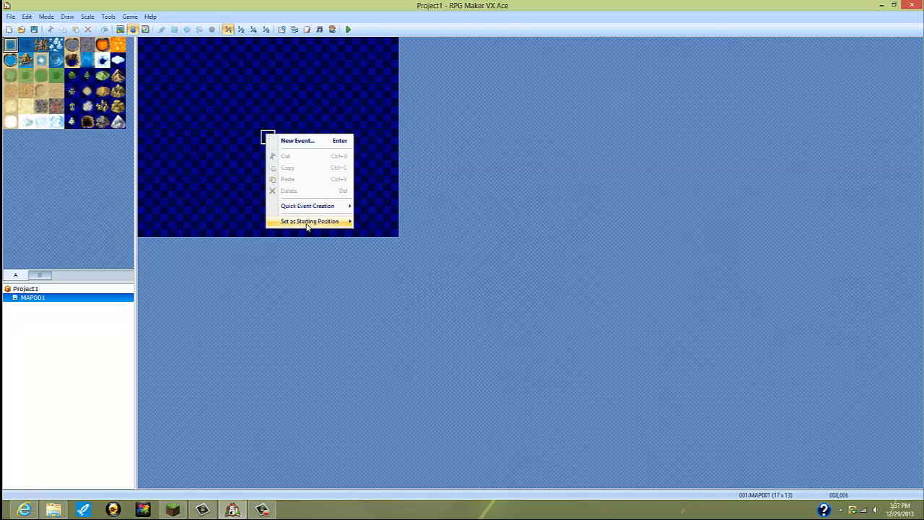
mouse_move(320, 224)
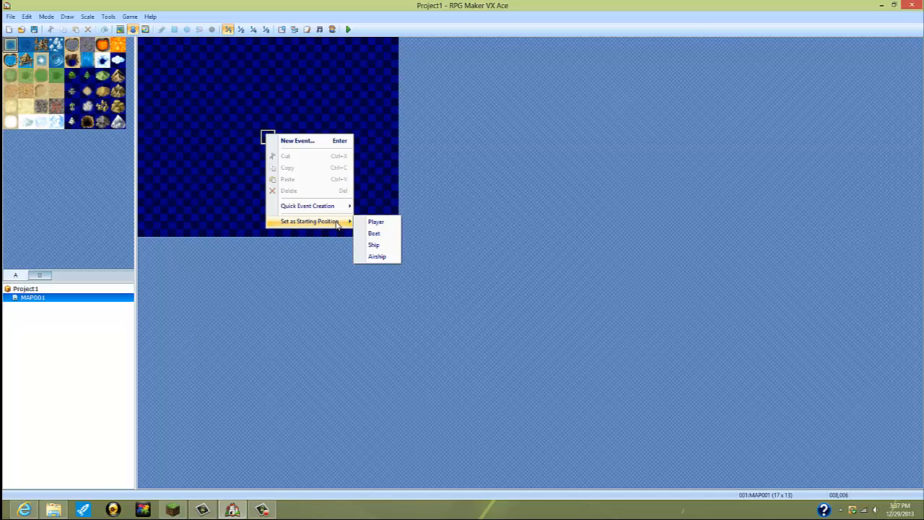
click(376, 221)
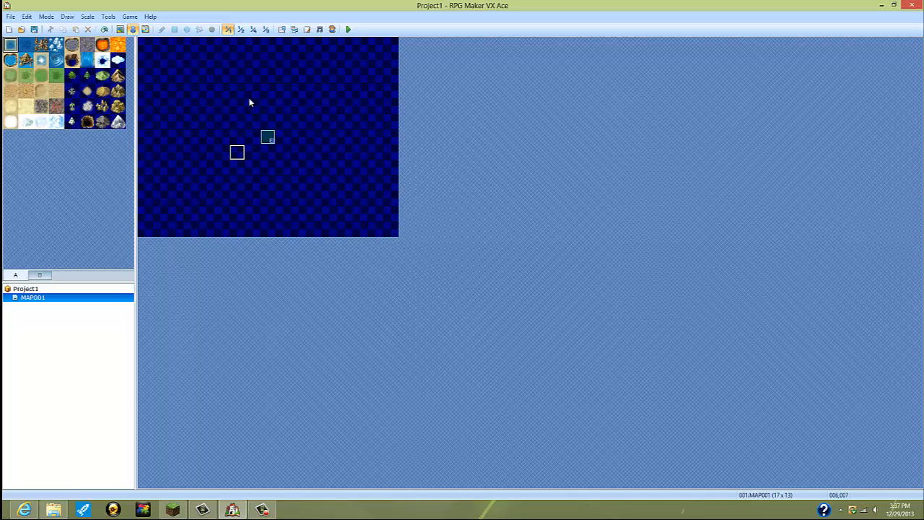
right_click(313, 93)
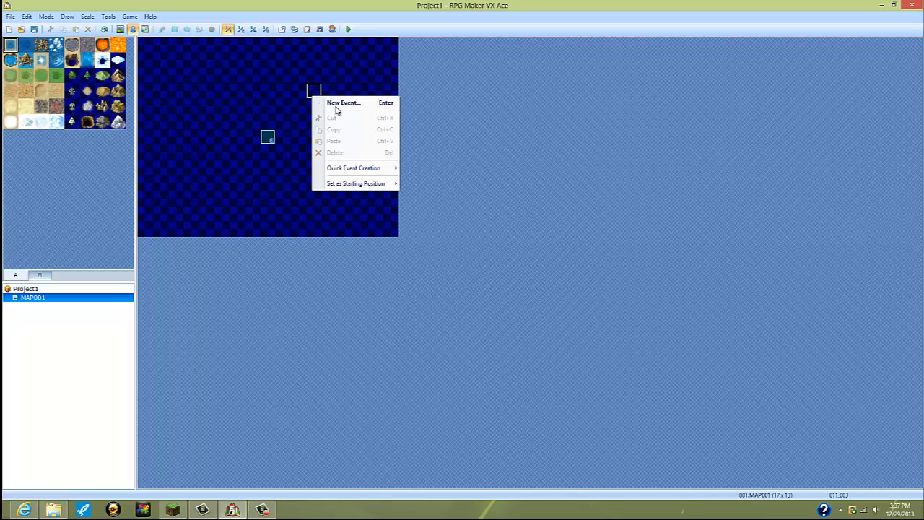
click(220, 74)
click(280, 121)
click(280, 136)
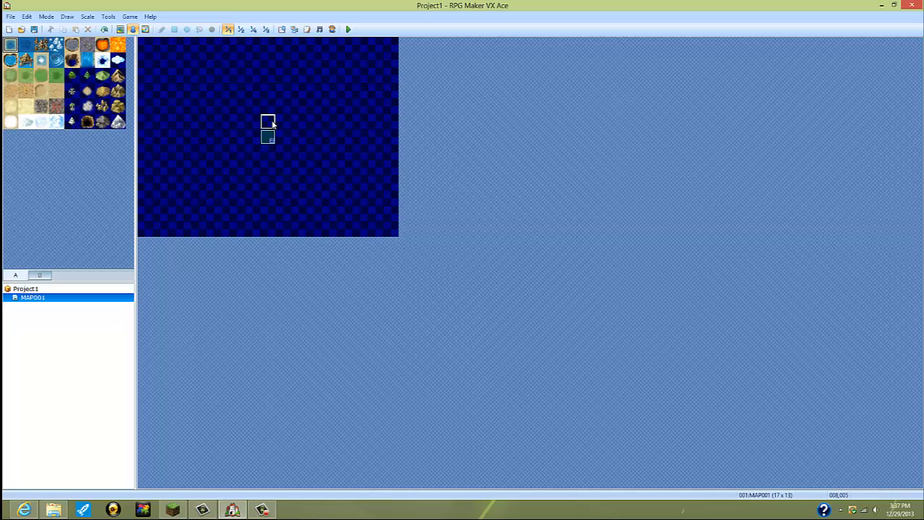
Step: Start a new event on tile 008,005, directly above the player's starting position, and set its trigger to Autorun
right_click(272, 124)
key(Escape)
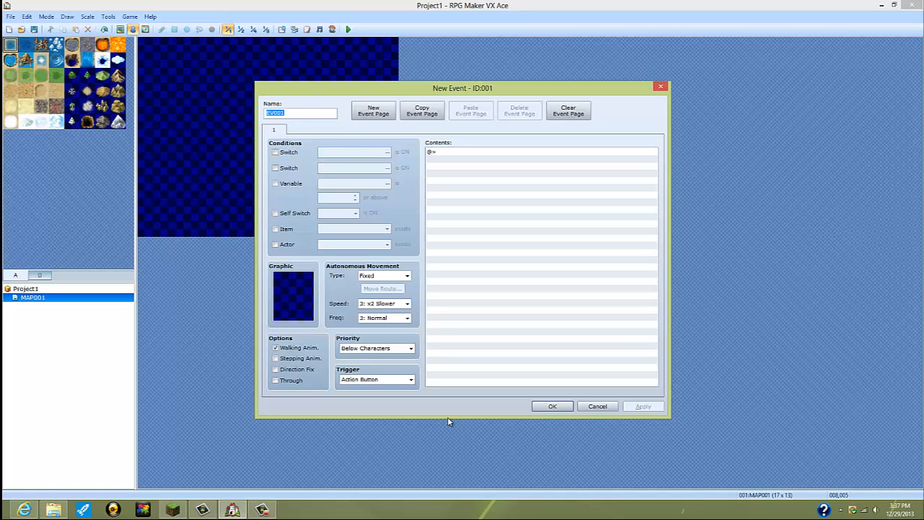
click(410, 379)
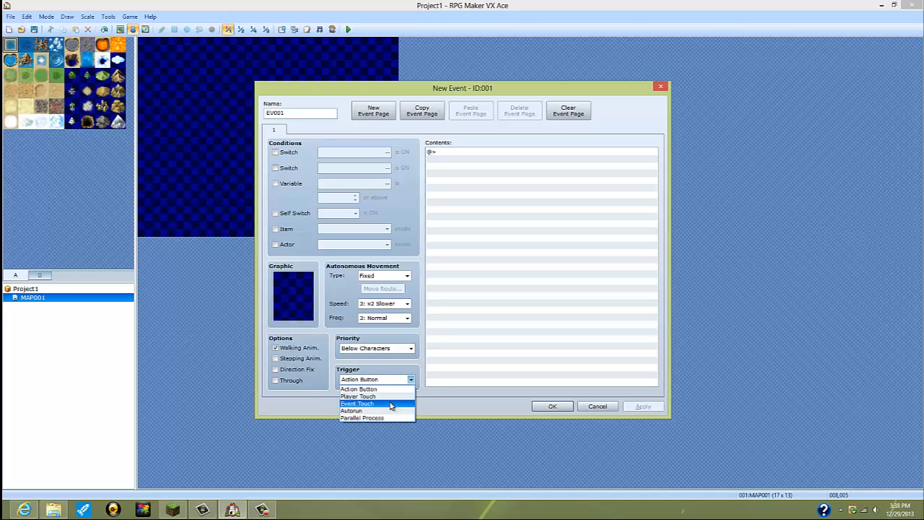
click(391, 411)
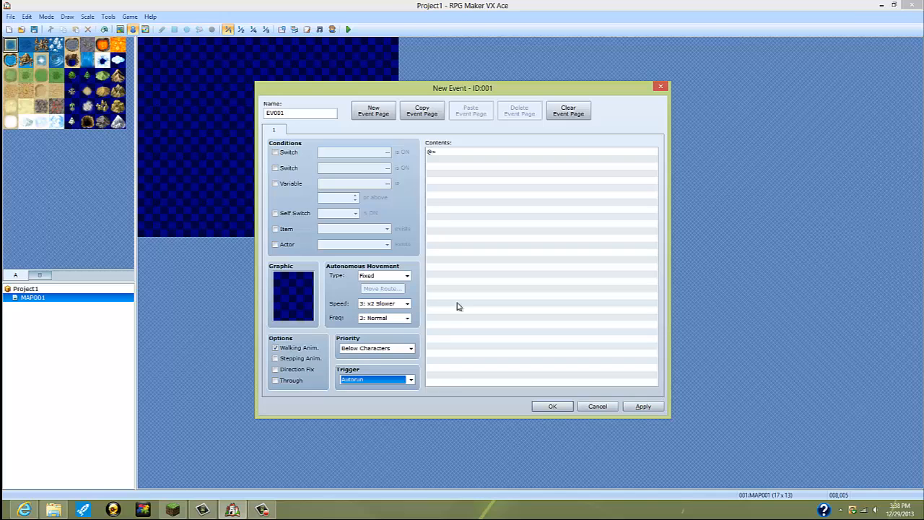
Step: Start a Show Text command in the empty event contents with Dim Background and Middle position, and preview the message window
double_click(442, 151)
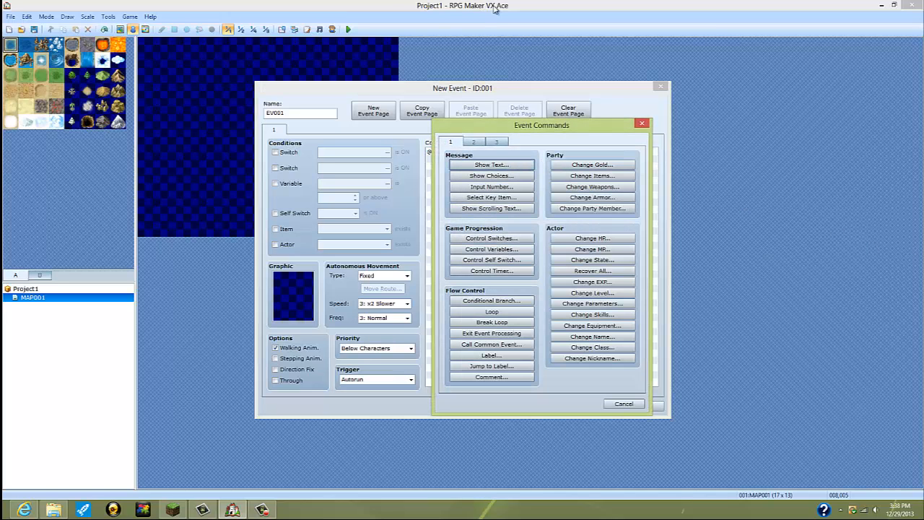
drag(559, 129, 790, 119)
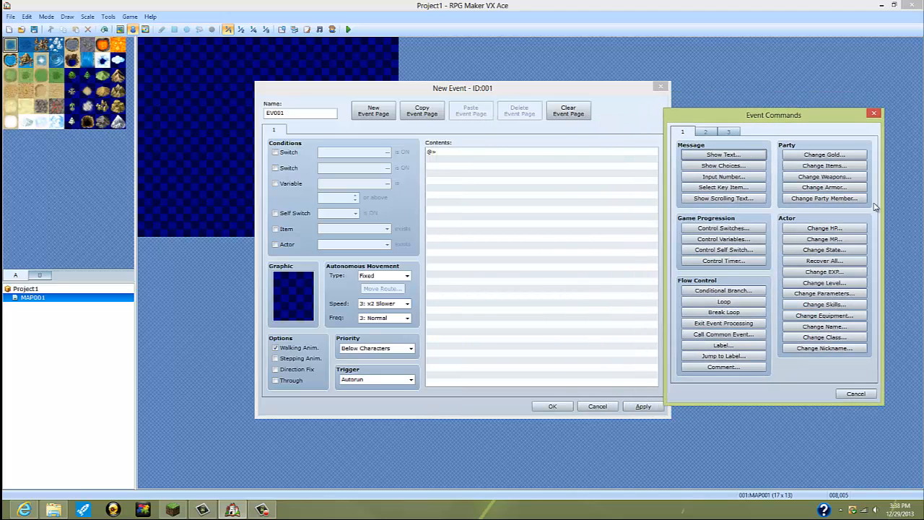
click(729, 154)
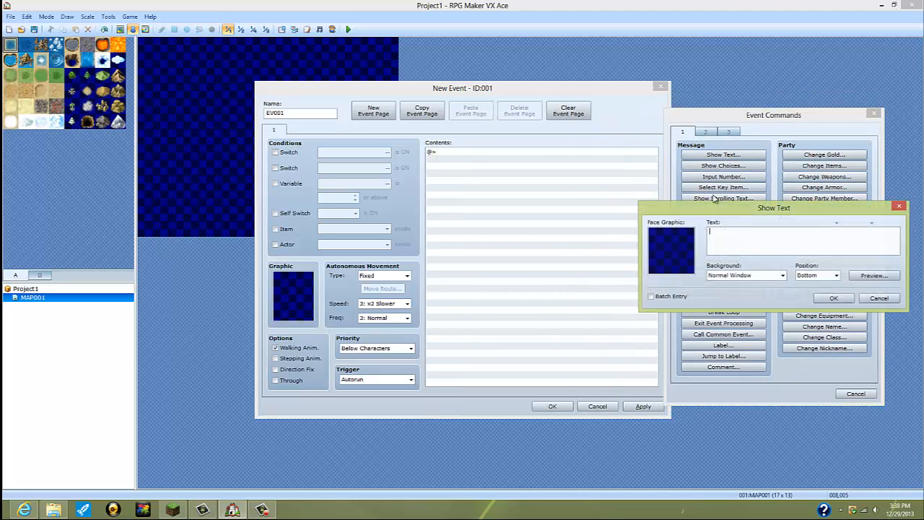
click(768, 276)
click(730, 286)
click(819, 275)
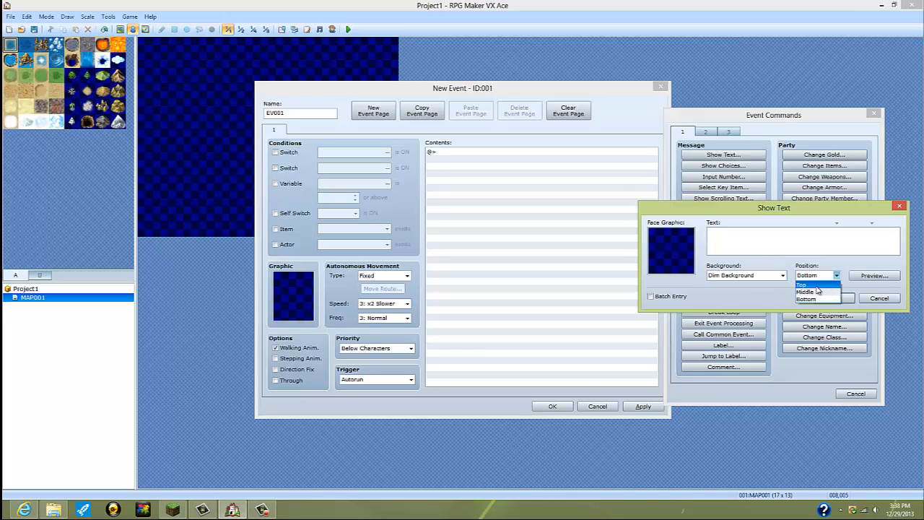
click(825, 291)
click(873, 275)
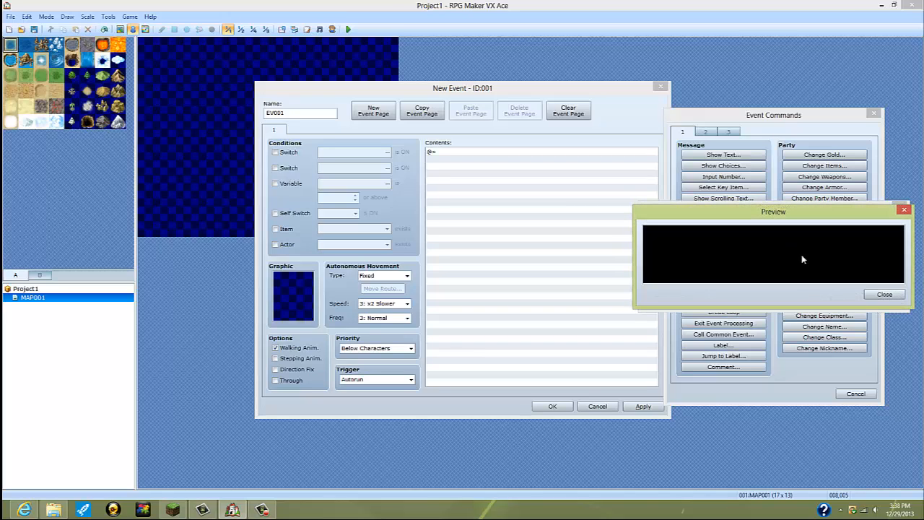
click(882, 294)
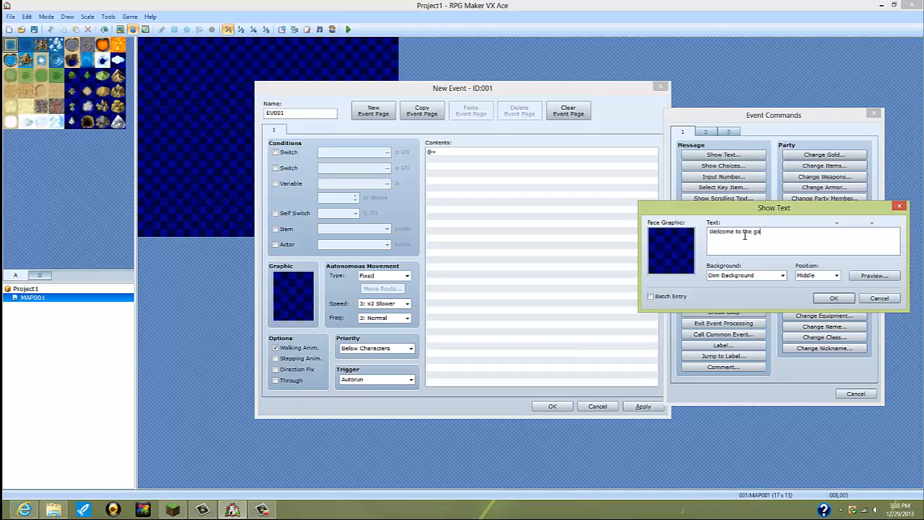
Step: Enter "Welcome to the game." as the message text, preview it and add the message to the event
text(me.)
click(887, 278)
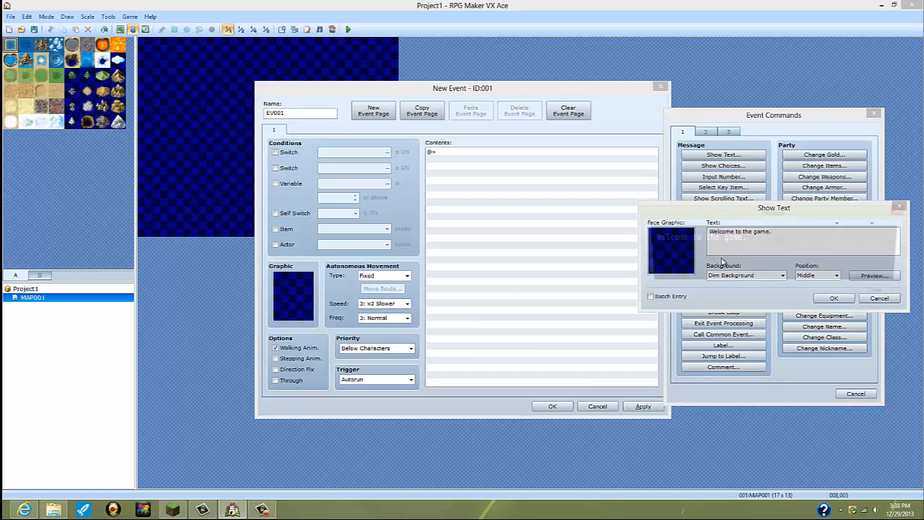
click(882, 295)
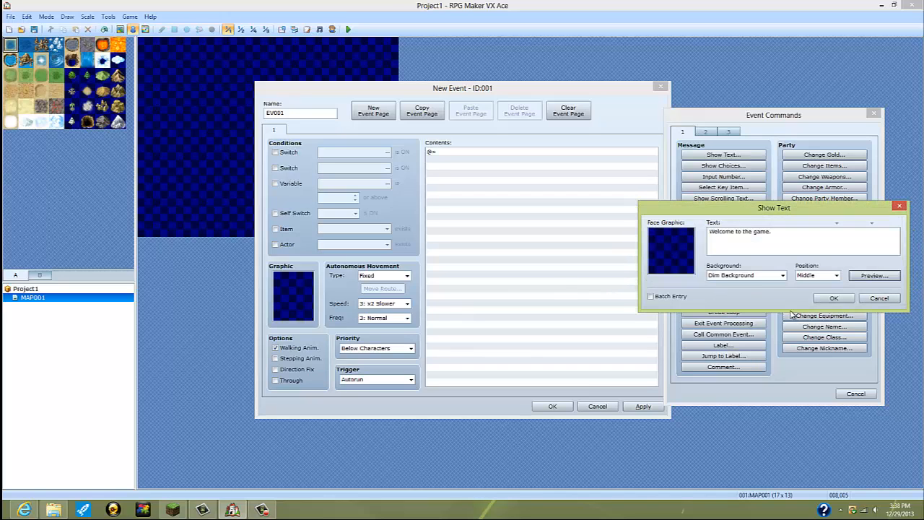
click(826, 296)
Step: Add a second message, "Are you a boy or a girl", below the welcome text with Dim Background and Middle position, previewing it first
double_click(489, 170)
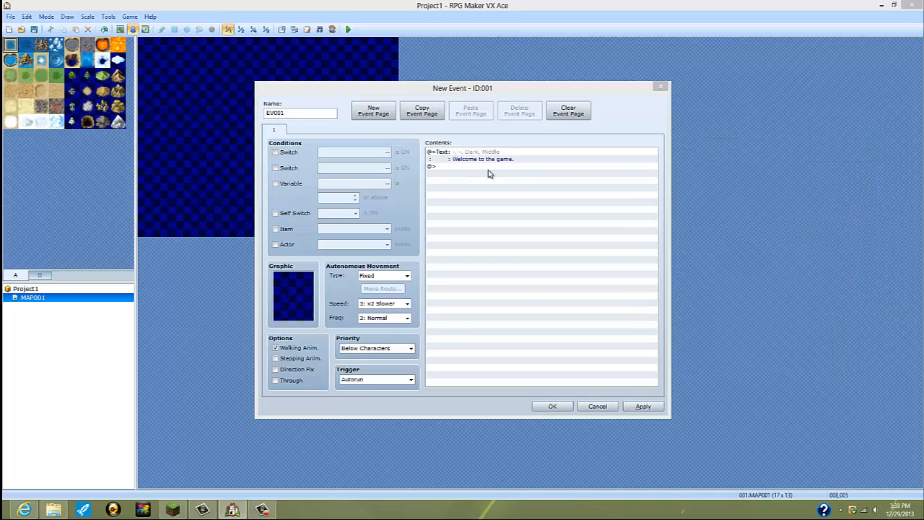
click(489, 176)
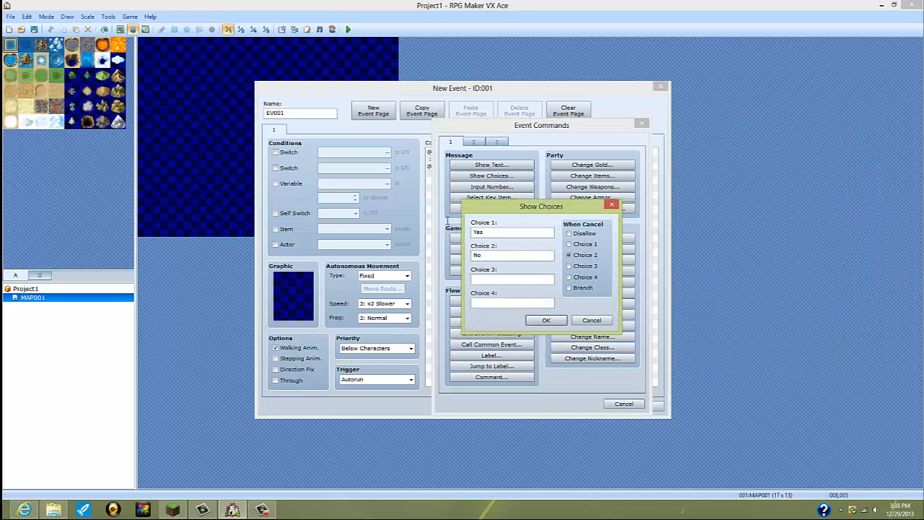
click(611, 204)
click(505, 164)
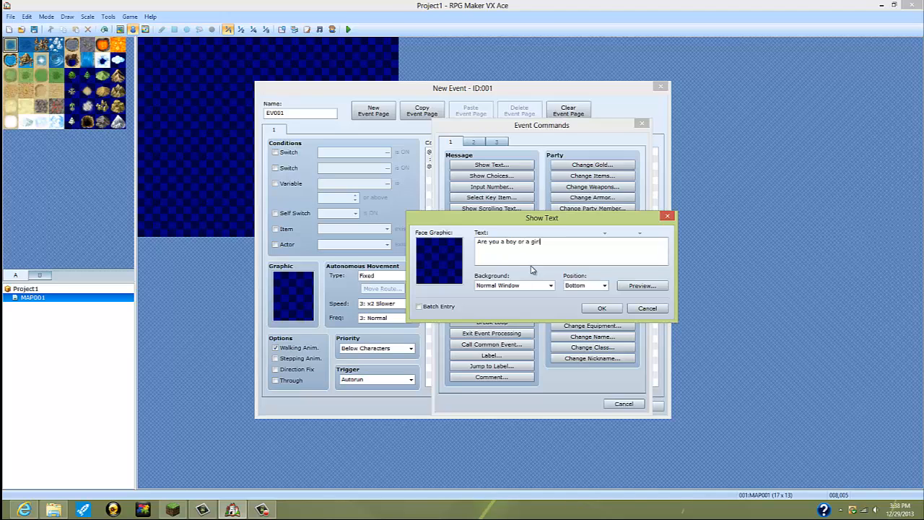
click(550, 285)
click(520, 302)
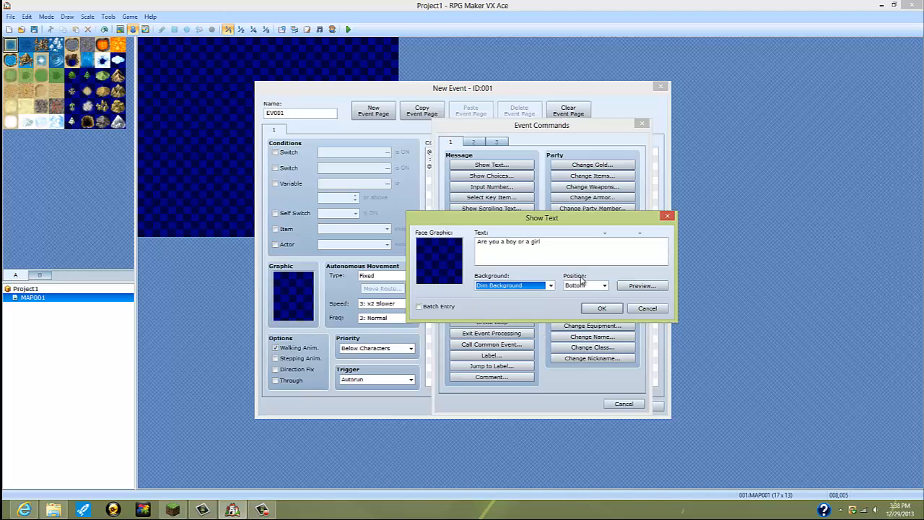
click(583, 285)
click(583, 301)
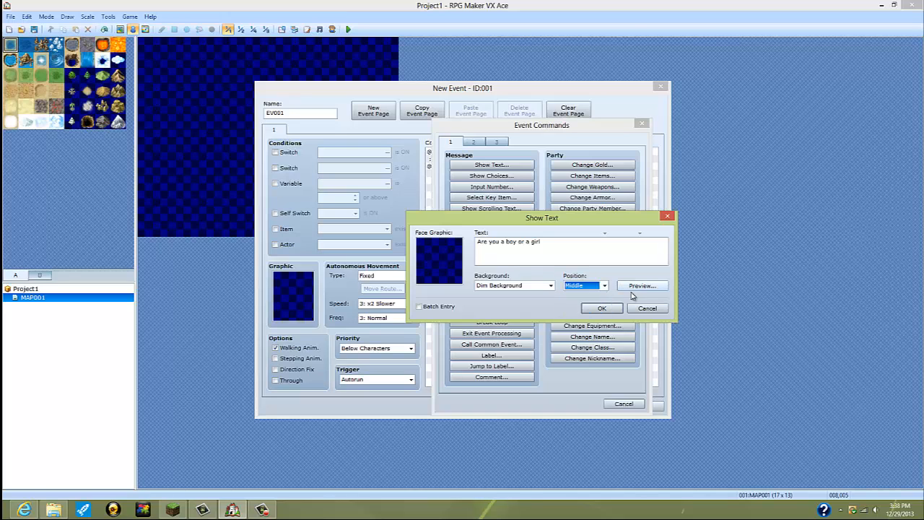
click(631, 287)
click(635, 308)
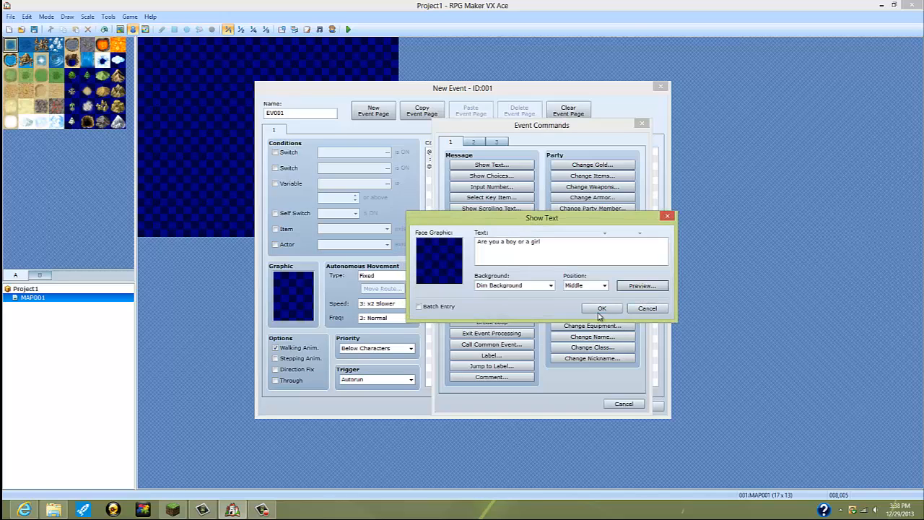
click(599, 310)
Step: Add a Show Choices command after the question with the choices Boy and Girl, and disallow cancelling
double_click(500, 190)
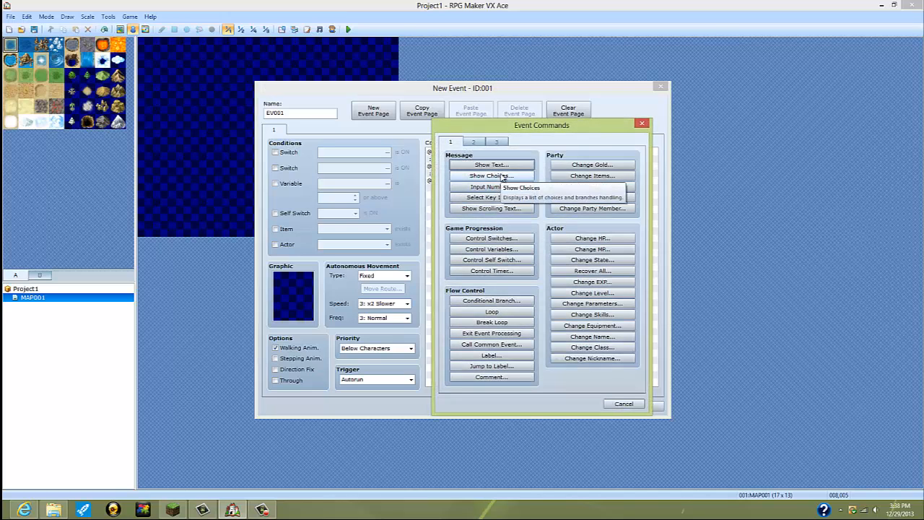
click(501, 177)
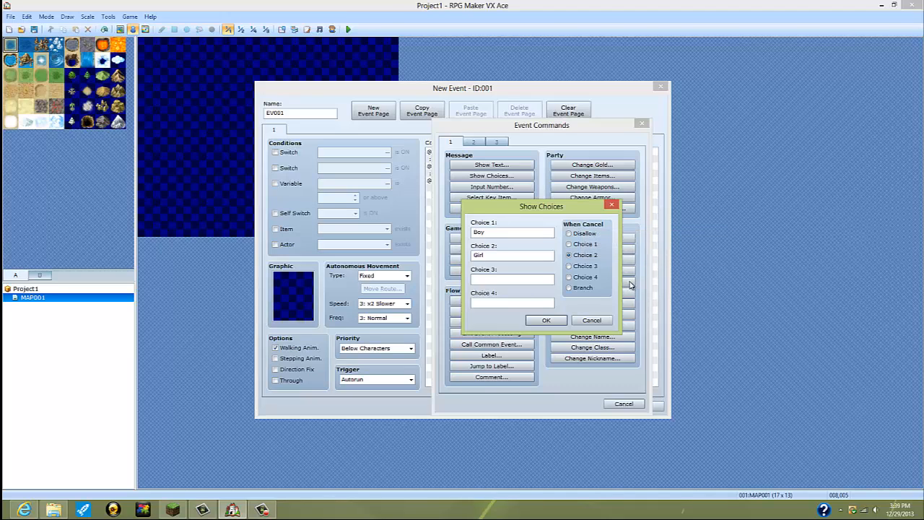
click(570, 233)
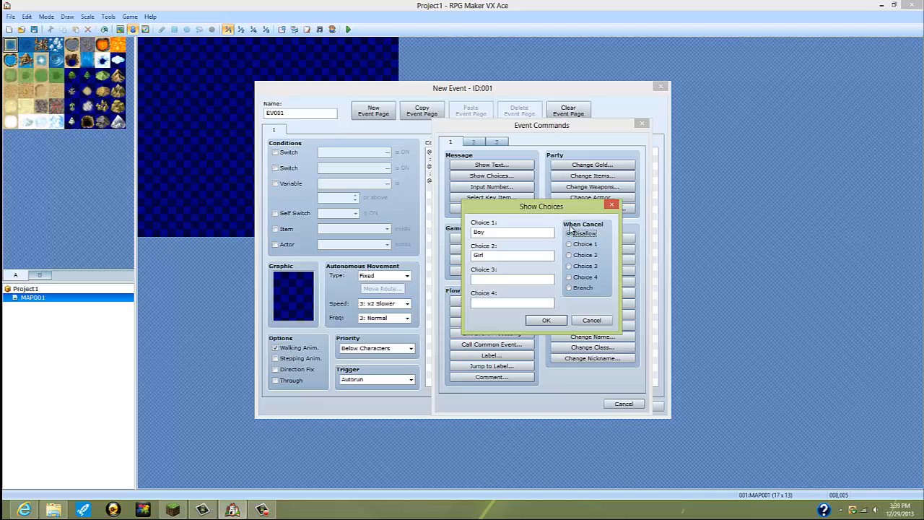
click(548, 322)
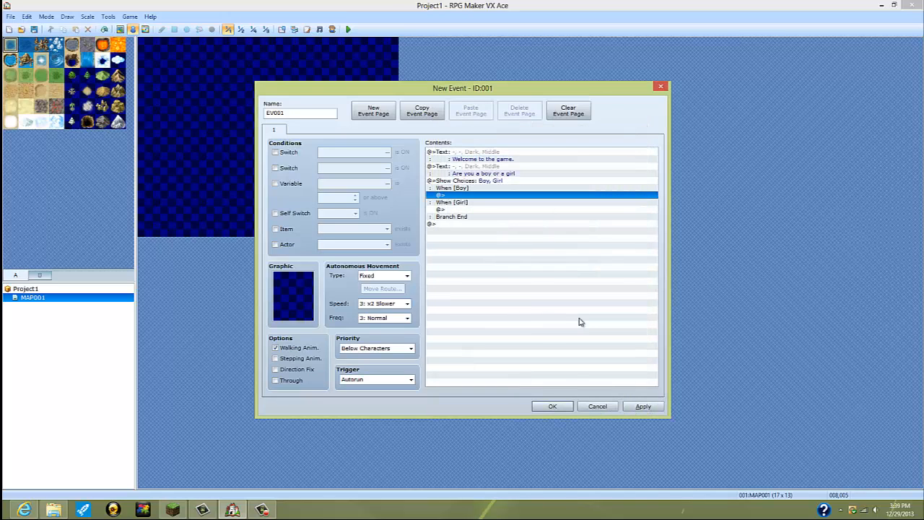
Step: Insert a Change Party Member command in the Boy branch that adds actor 001 to the party
double_click(493, 195)
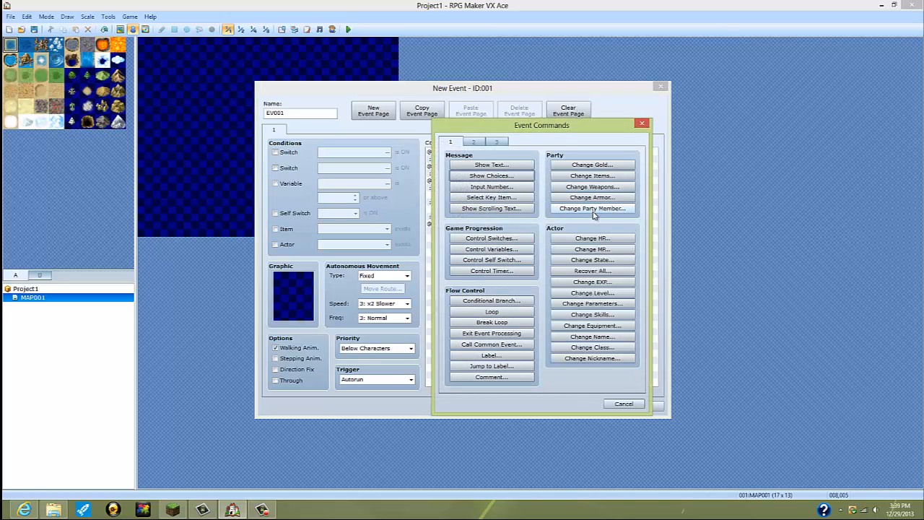
click(593, 208)
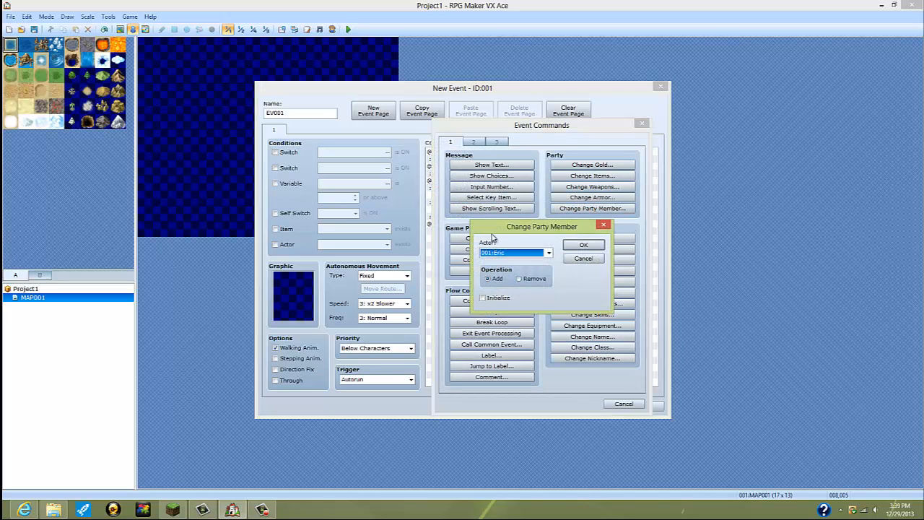
click(549, 252)
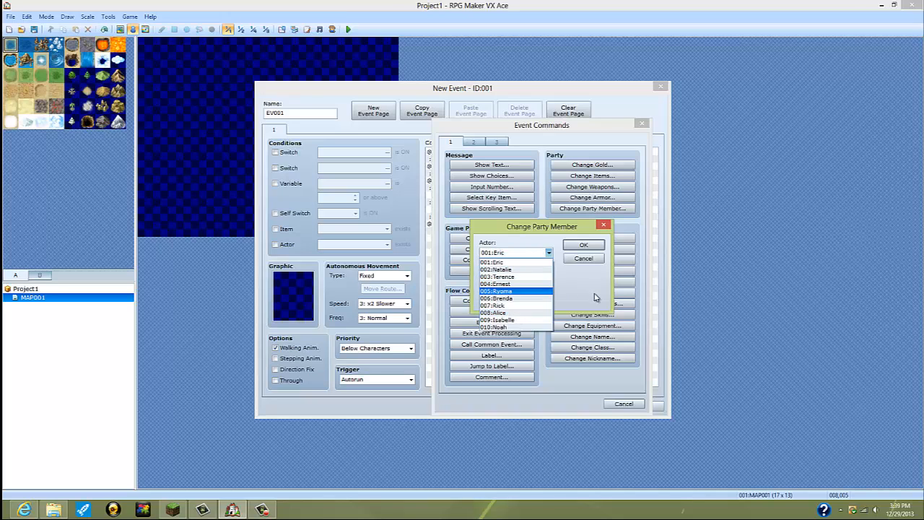
click(596, 297)
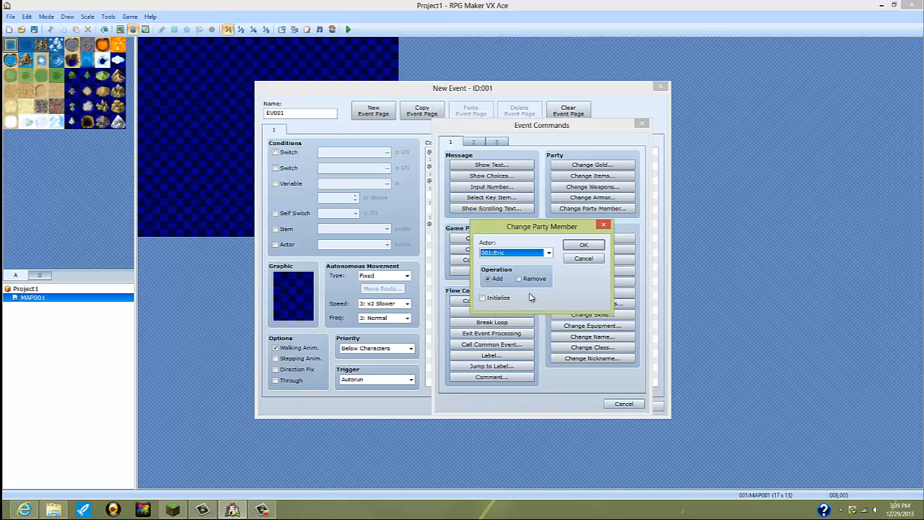
click(519, 280)
click(489, 278)
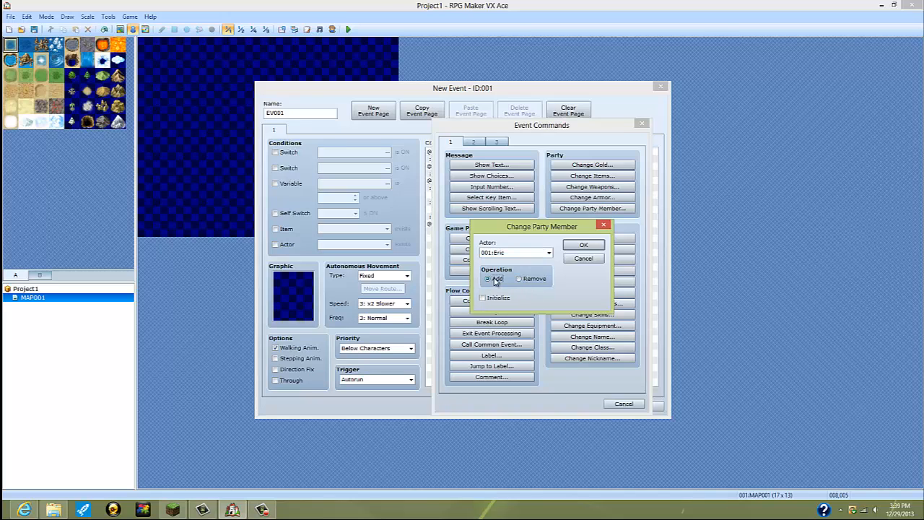
click(585, 246)
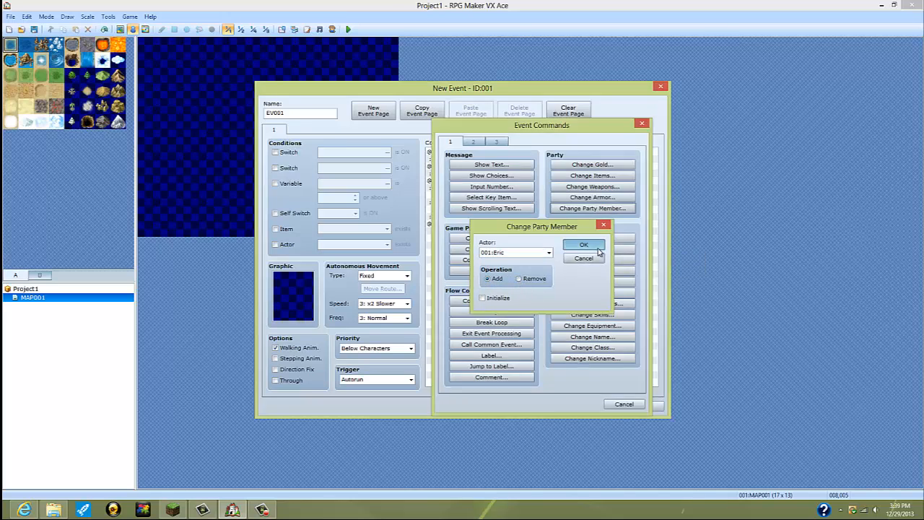
Step: Insert a Change Party Member command in the Girl branch that adds actor 002 to the party
click(462, 223)
double_click(462, 224)
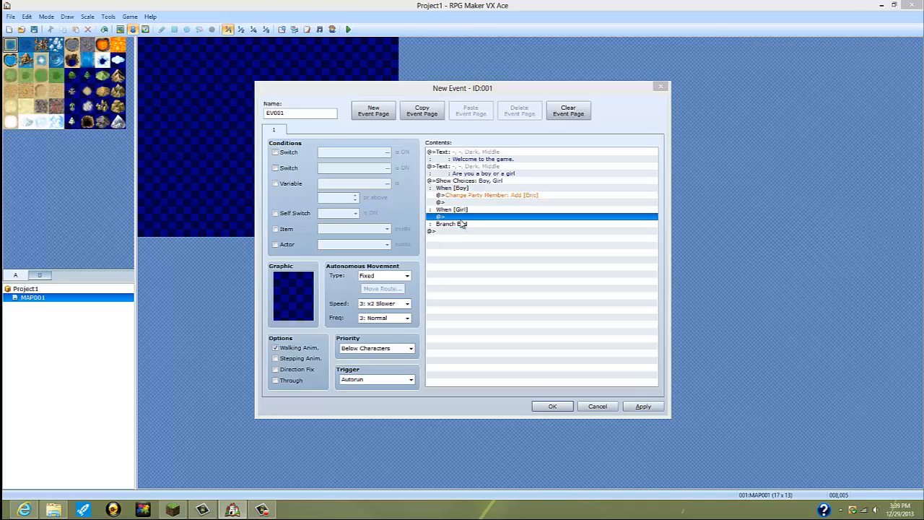
click(592, 208)
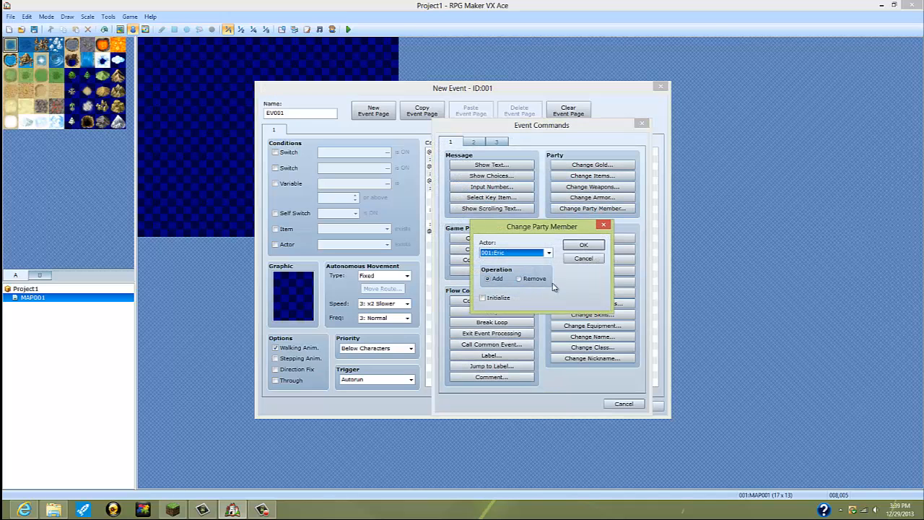
click(548, 252)
click(509, 272)
click(599, 248)
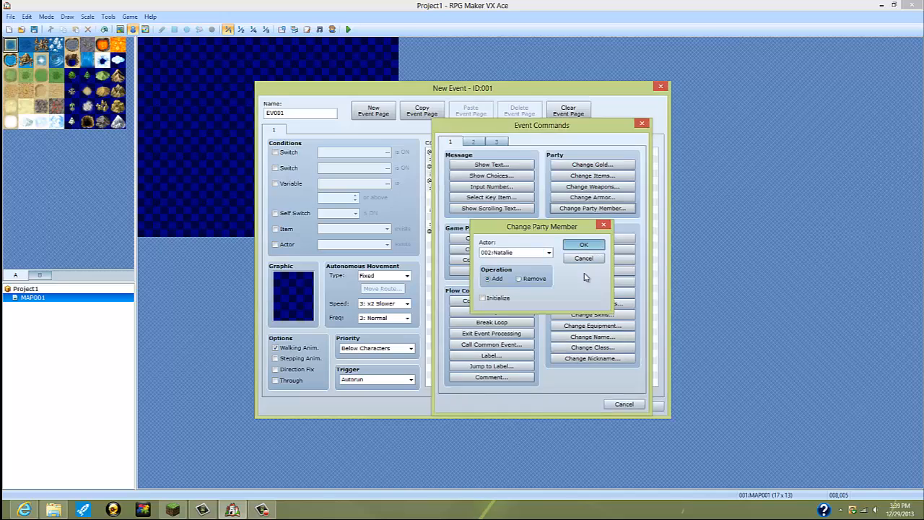
Step: Add the message "What is your name?" at the end of the Boy branch with Dim Background and Middle position
click(479, 202)
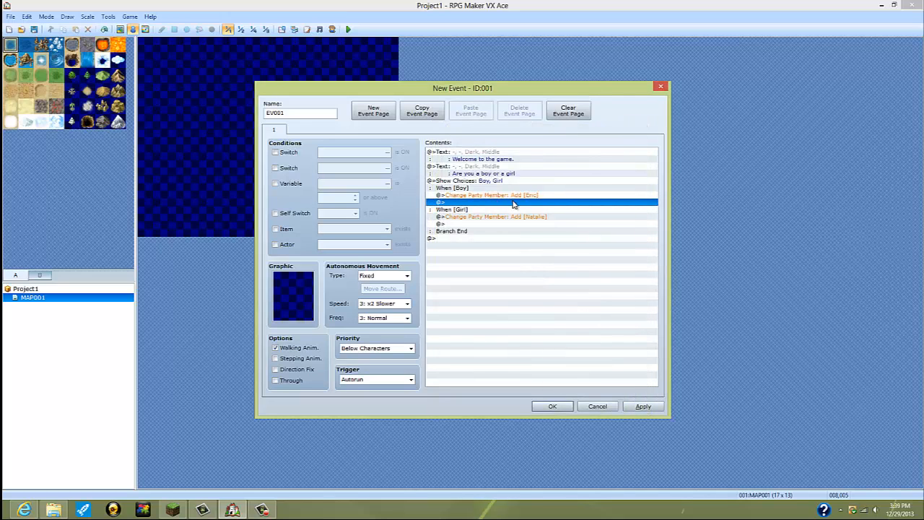
double_click(513, 203)
click(491, 164)
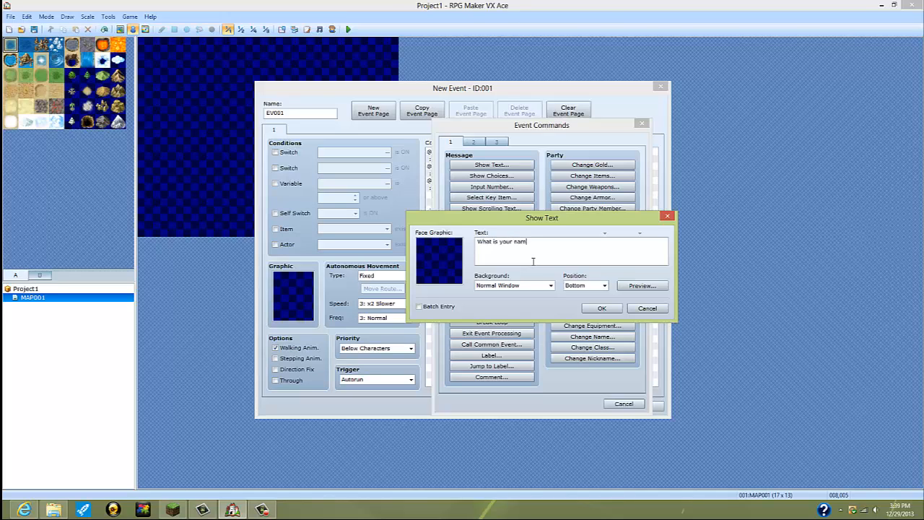
text(What is your name?)
click(534, 285)
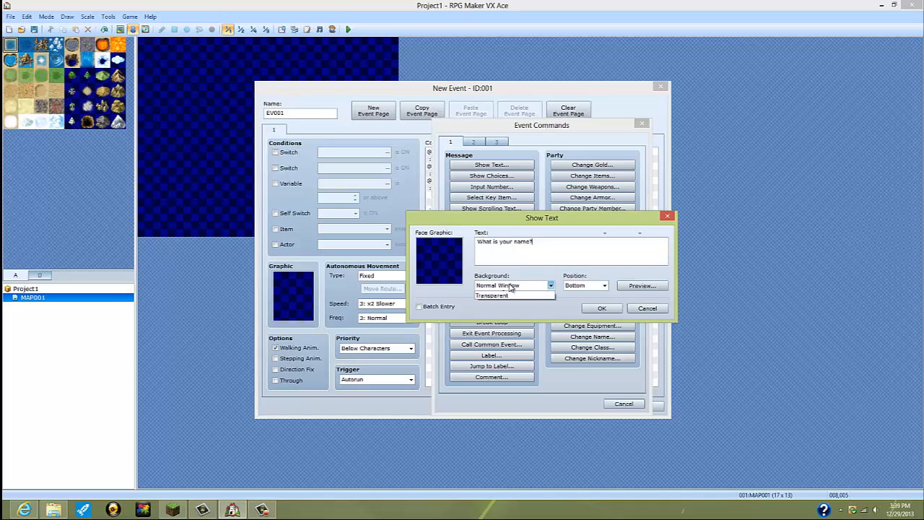
click(534, 302)
click(585, 285)
click(577, 302)
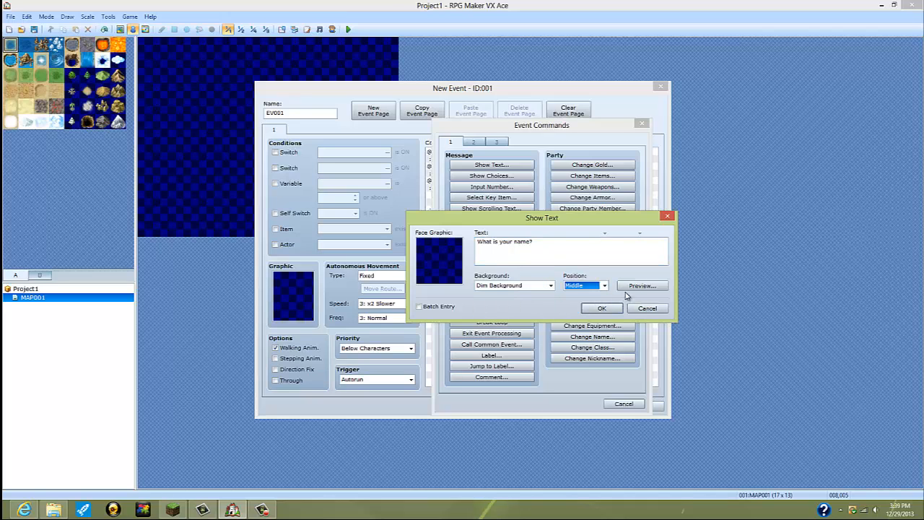
click(609, 308)
Step: Add the message "What is your name?" at the end of the Girl branch with Dim Background and Middle position
double_click(472, 239)
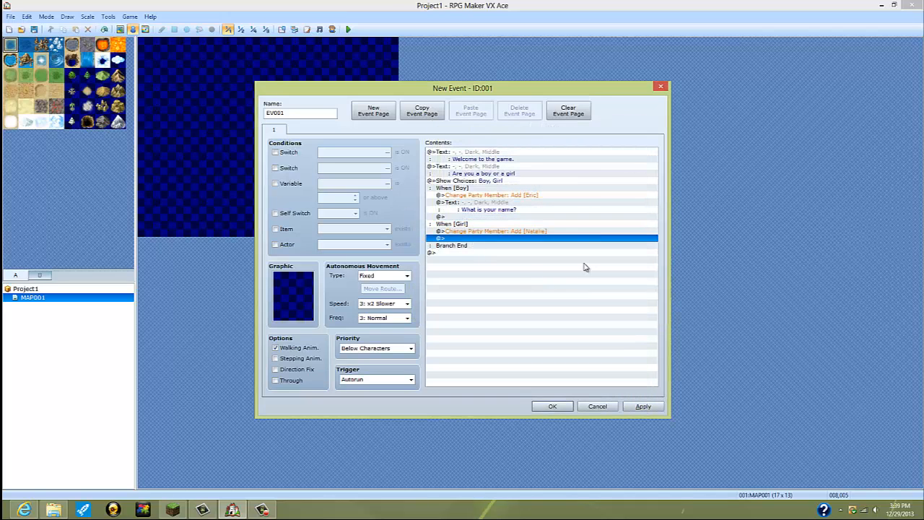
click(491, 165)
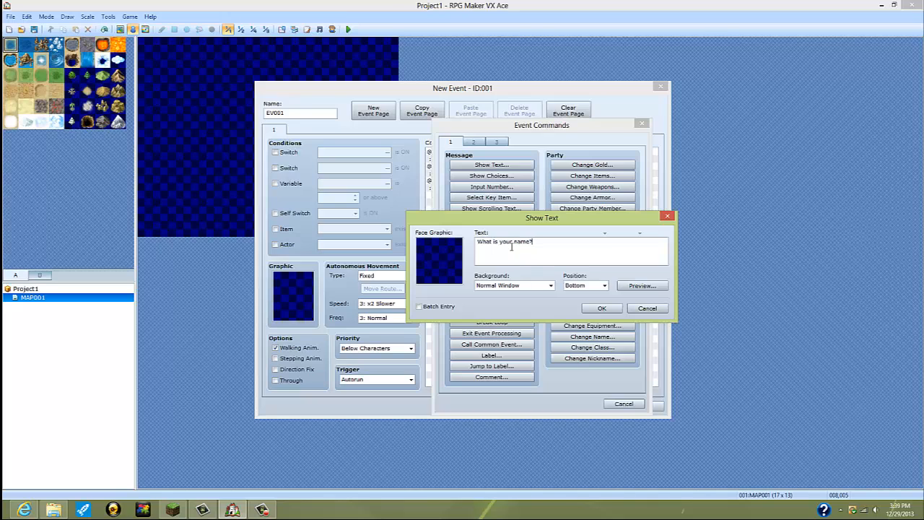
click(547, 286)
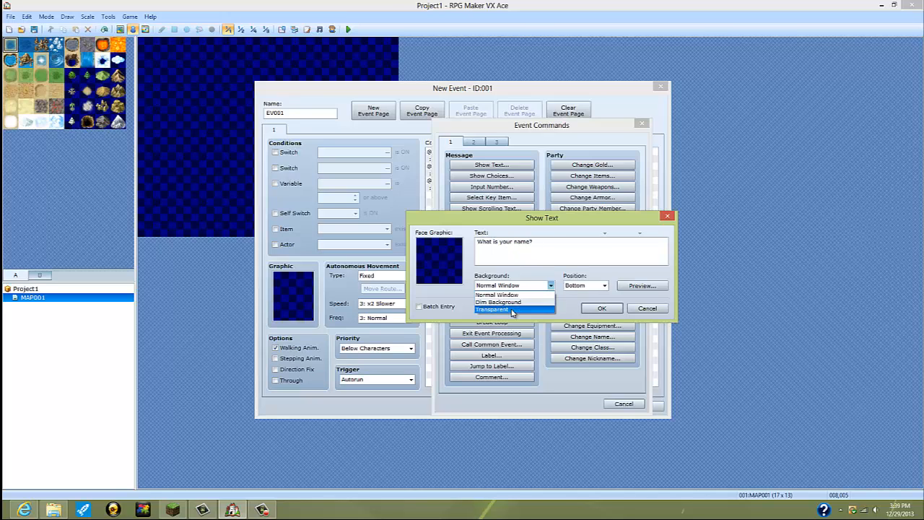
click(516, 301)
click(601, 308)
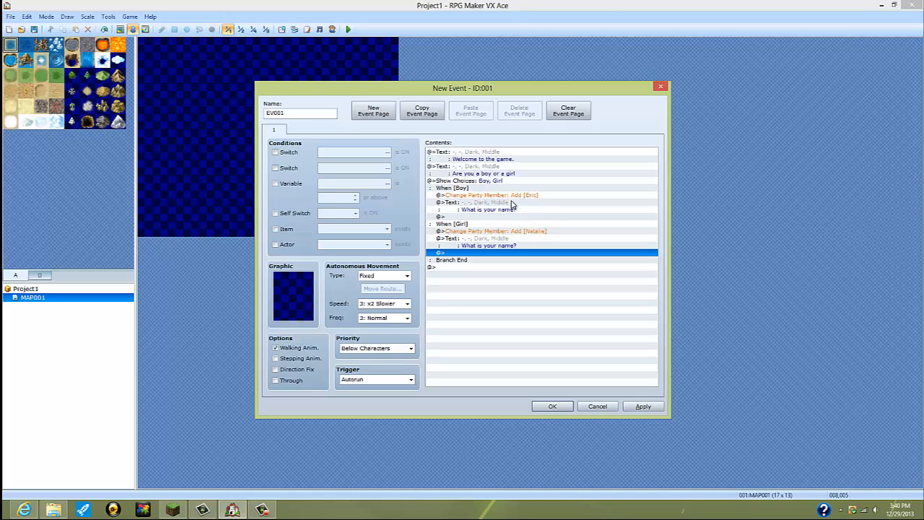
double_click(496, 217)
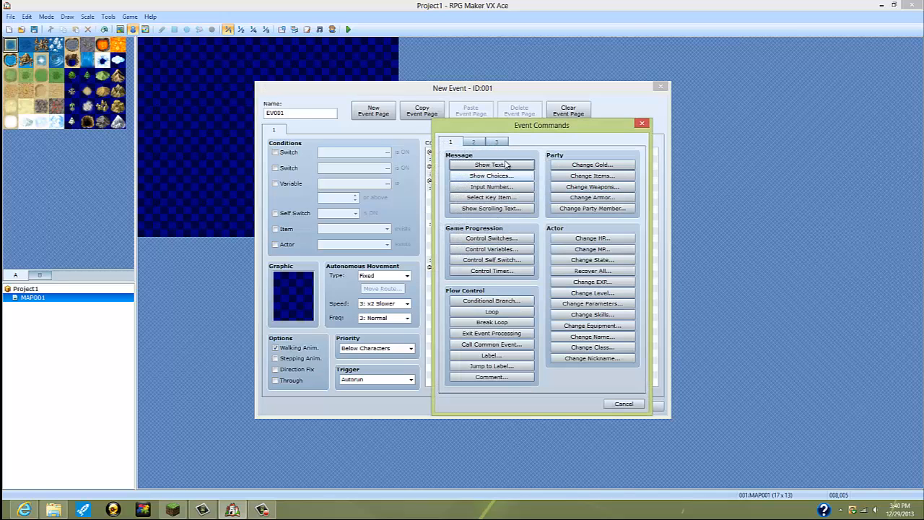
click(485, 142)
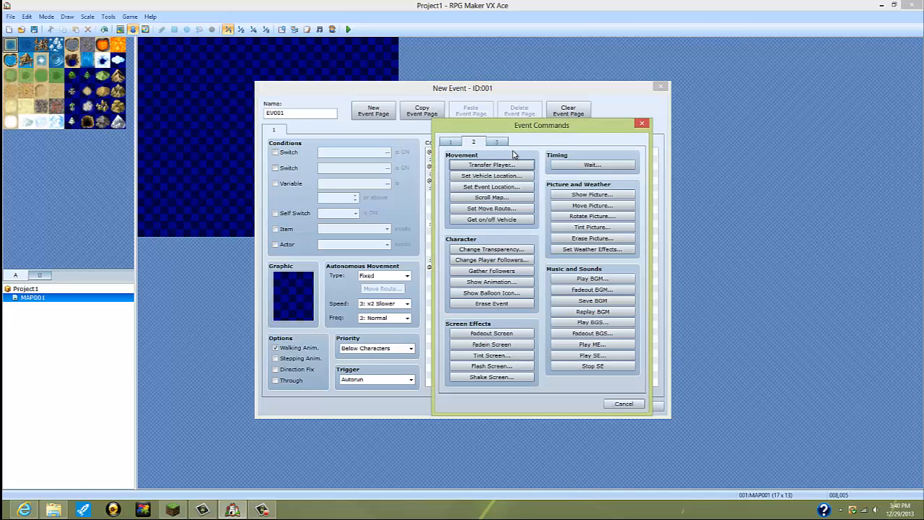
click(498, 142)
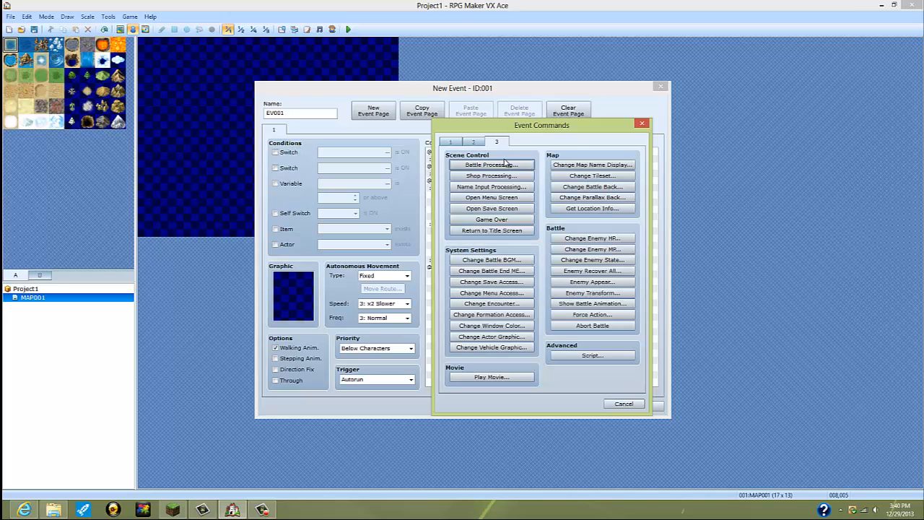
click(506, 187)
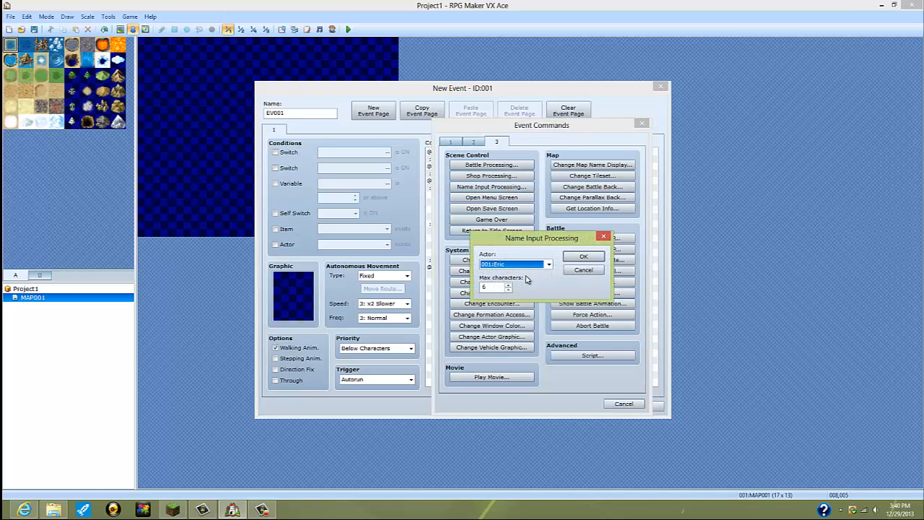
click(604, 237)
drag(549, 125, 652, 136)
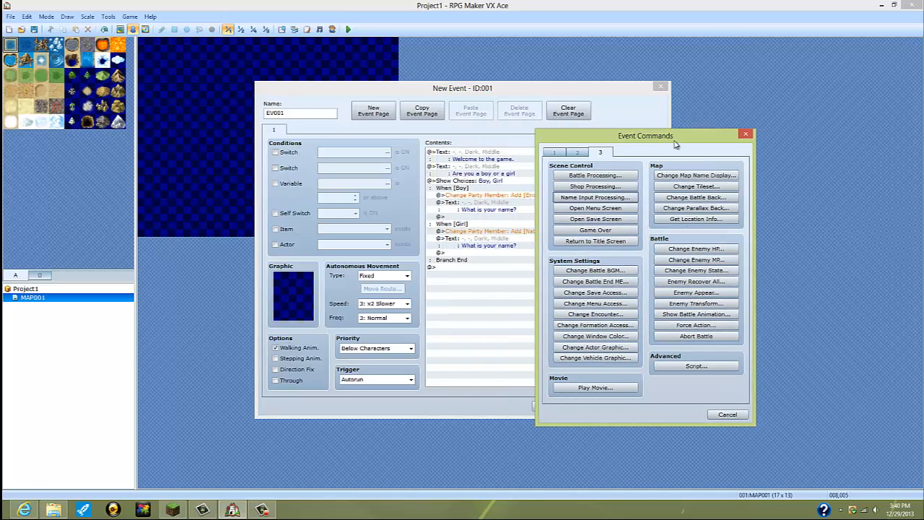
click(744, 136)
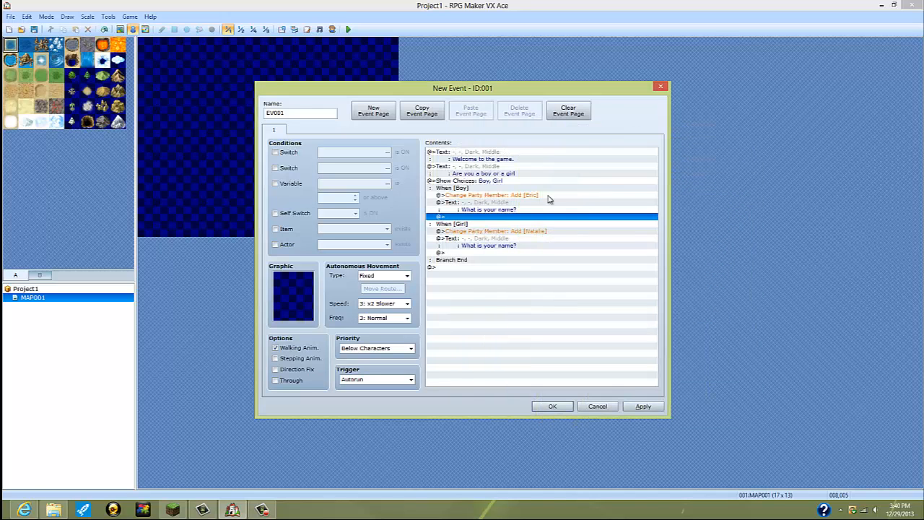
Step: Add a Name Input Processing command for actor 001 with 6 max characters at the end of the Boy branch
double_click(516, 218)
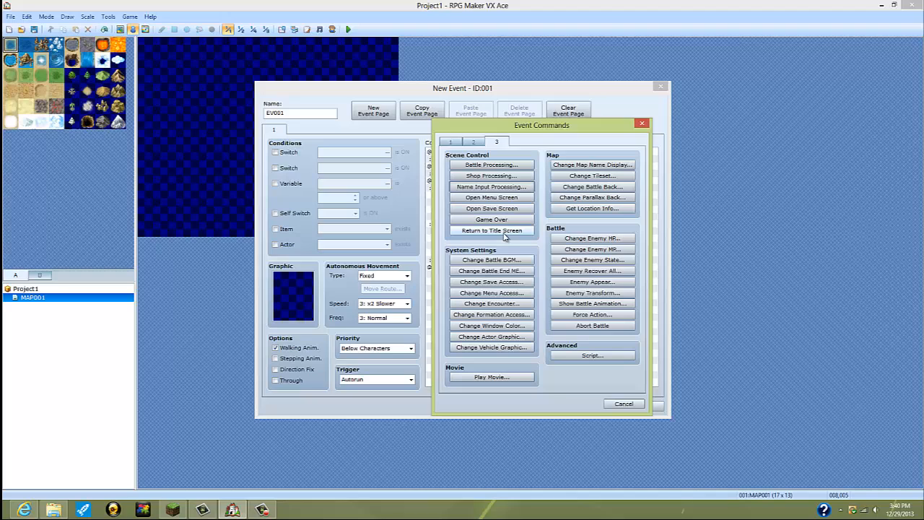
click(492, 186)
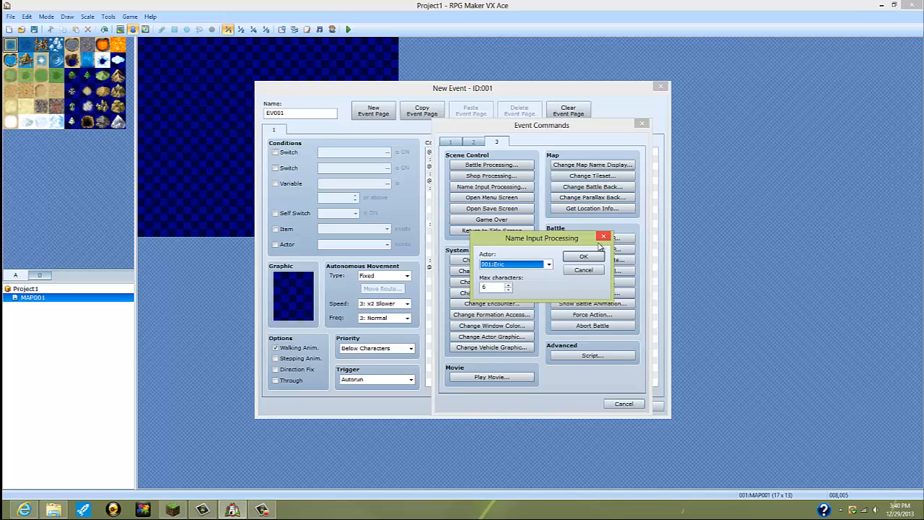
click(584, 258)
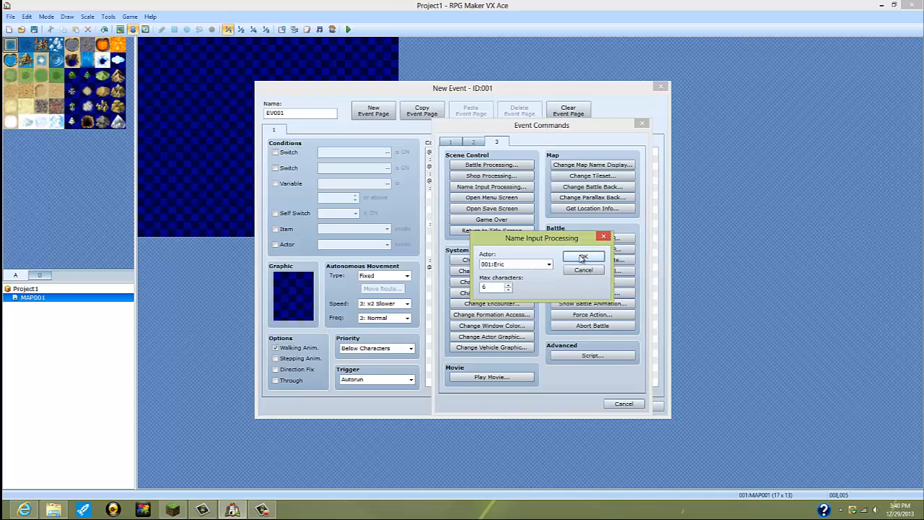
Step: Add a Name Input Processing command for actor 002 with 6 max characters at the end of the Girl branch
double_click(494, 261)
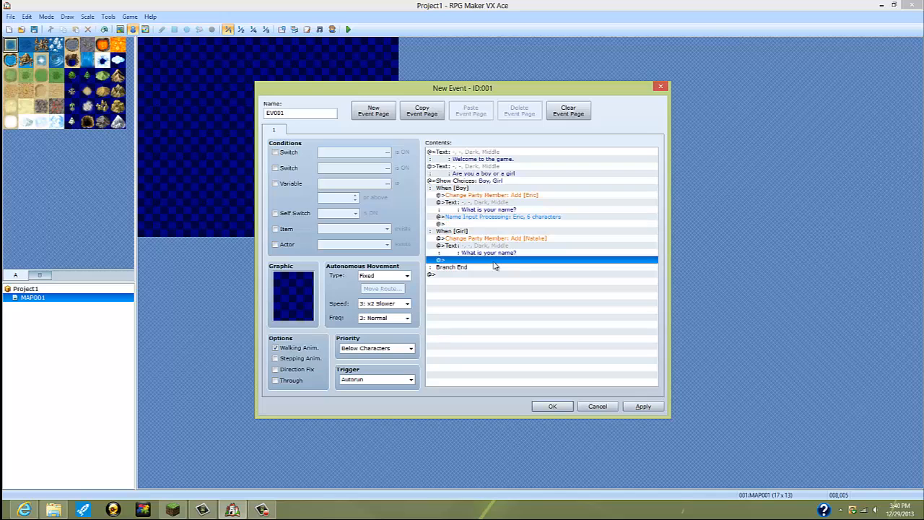
click(491, 187)
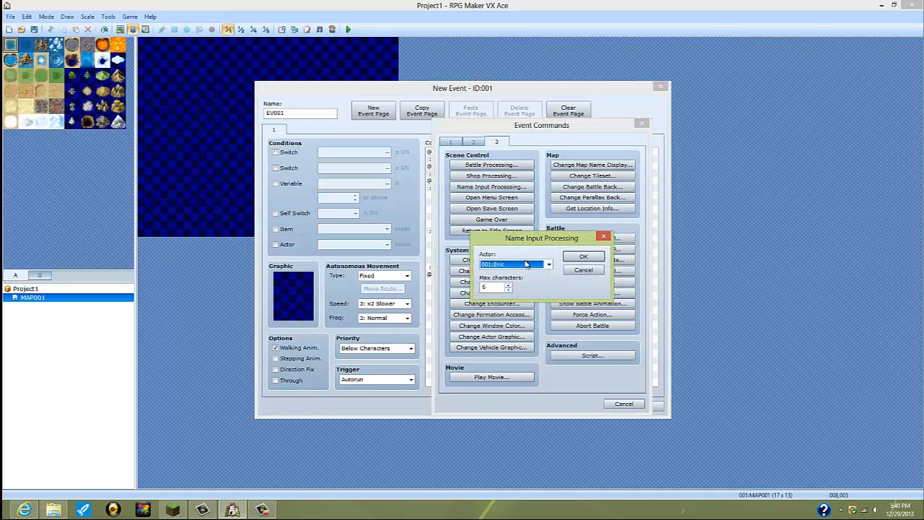
click(514, 264)
click(505, 281)
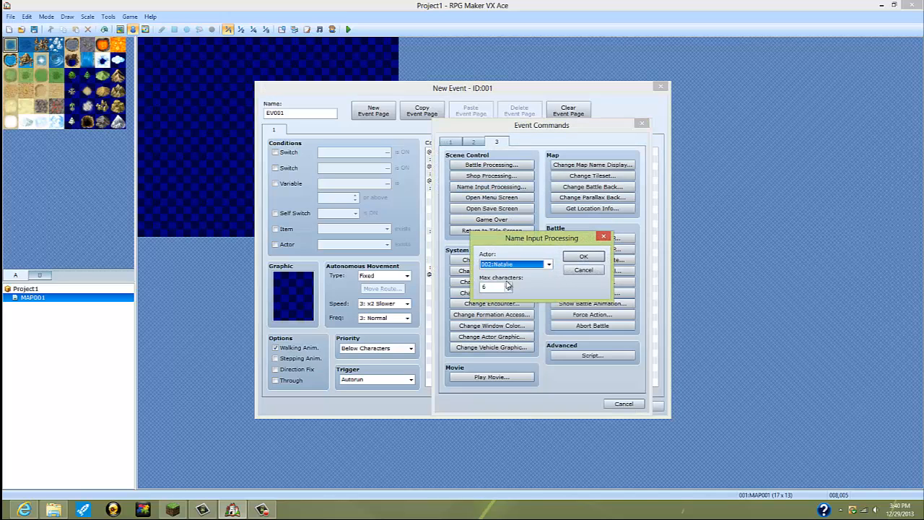
click(583, 257)
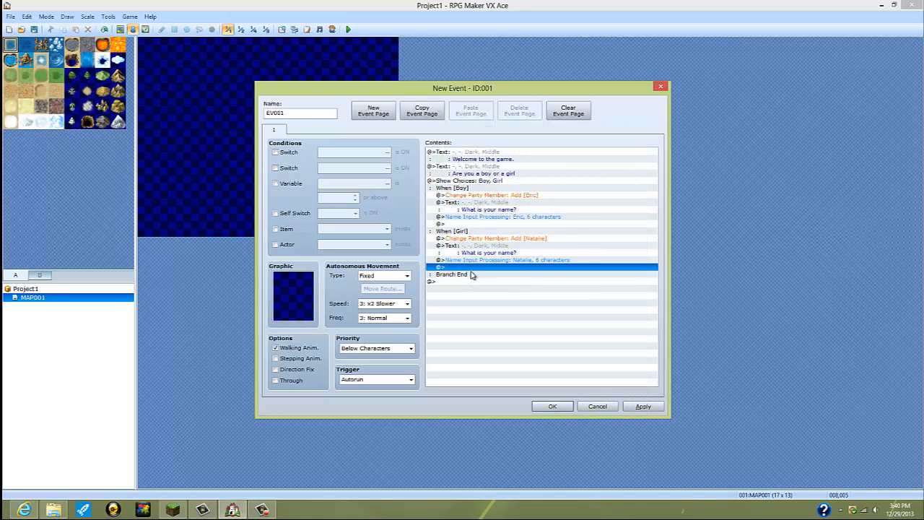
double_click(498, 268)
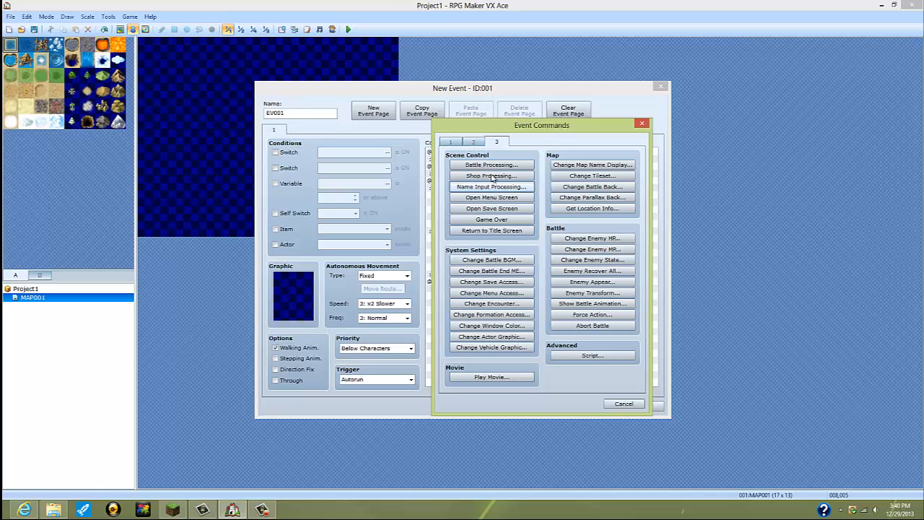
click(453, 141)
click(492, 176)
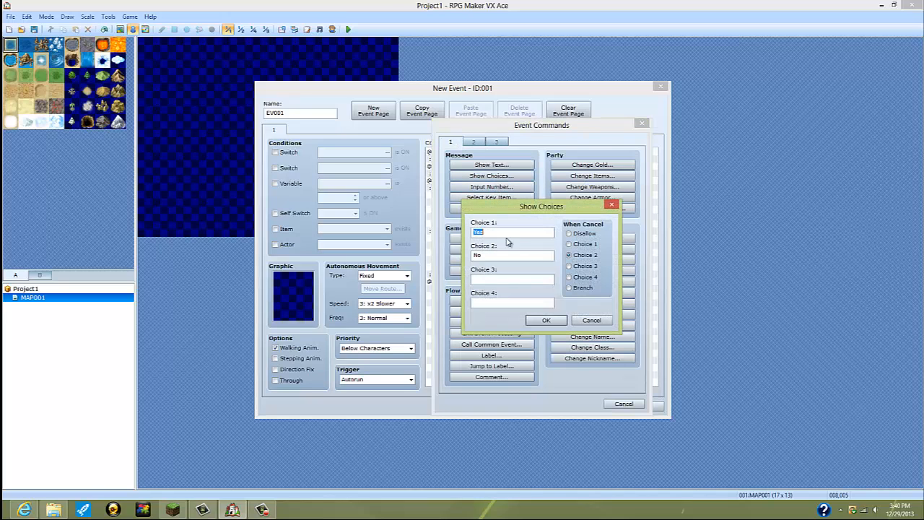
click(612, 206)
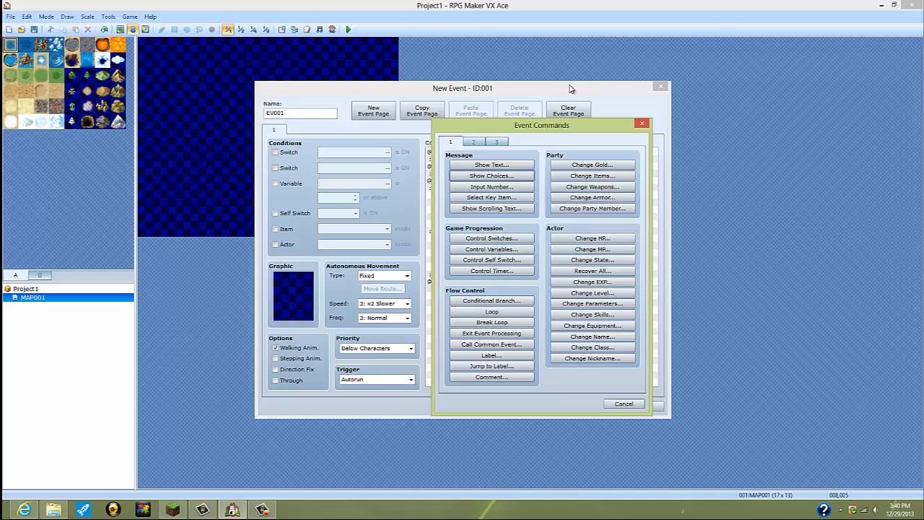
click(642, 123)
Step: Apply the event's commands and close the event editor
click(642, 406)
click(552, 406)
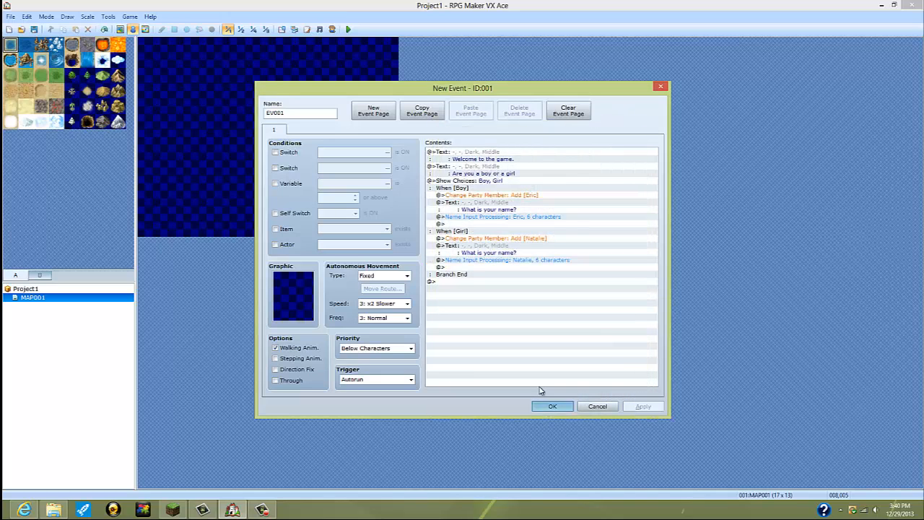
Step: Look through the skills and class list in the database, including the Monk class
click(282, 29)
click(312, 99)
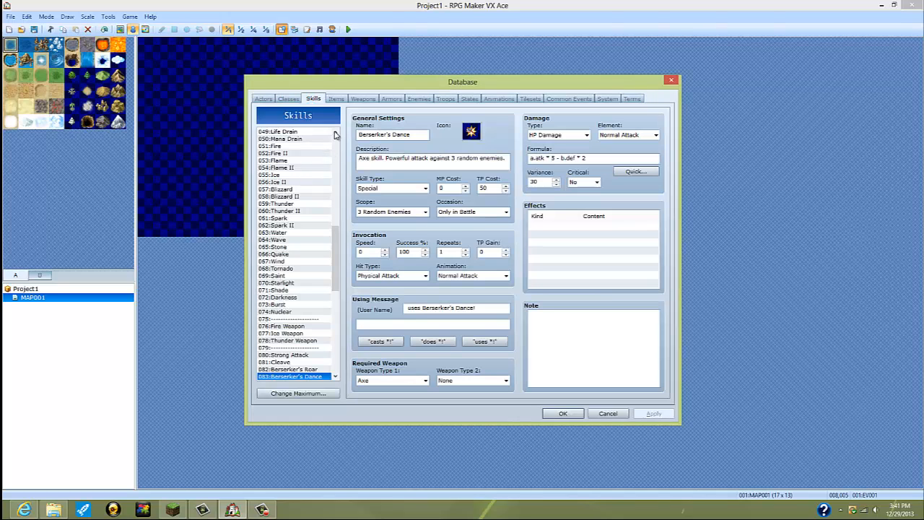
click(290, 99)
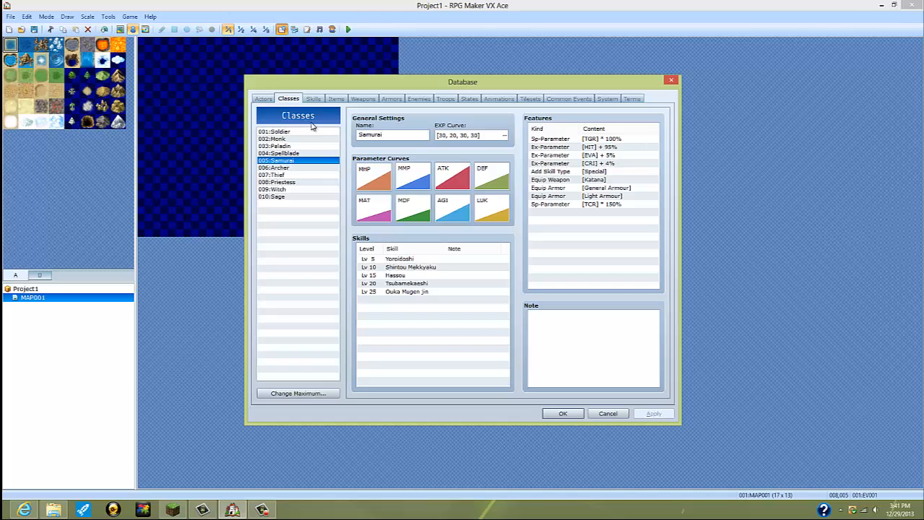
click(287, 138)
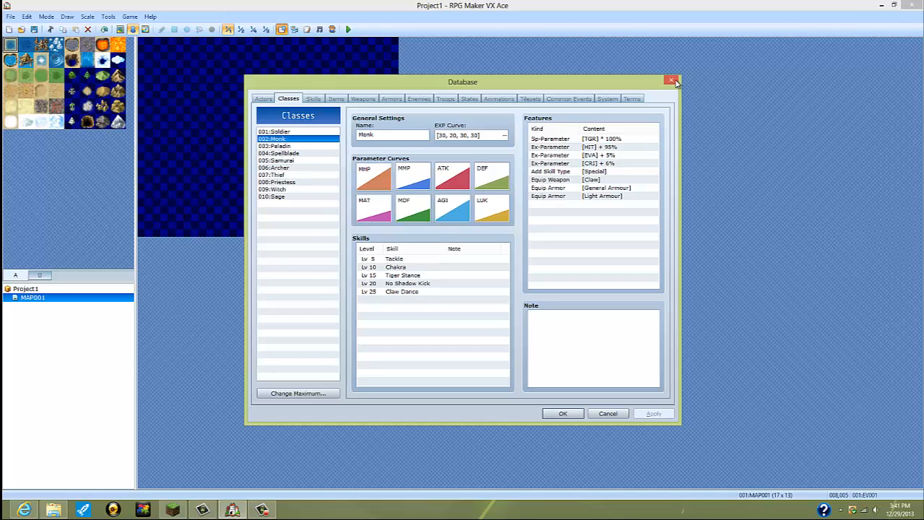
click(674, 82)
Step: Reopen the event and end the Boy branch with the choices Soilder, Monk, Spellblade and Paladin, with cancelling disallowed
right_click(267, 121)
click(341, 147)
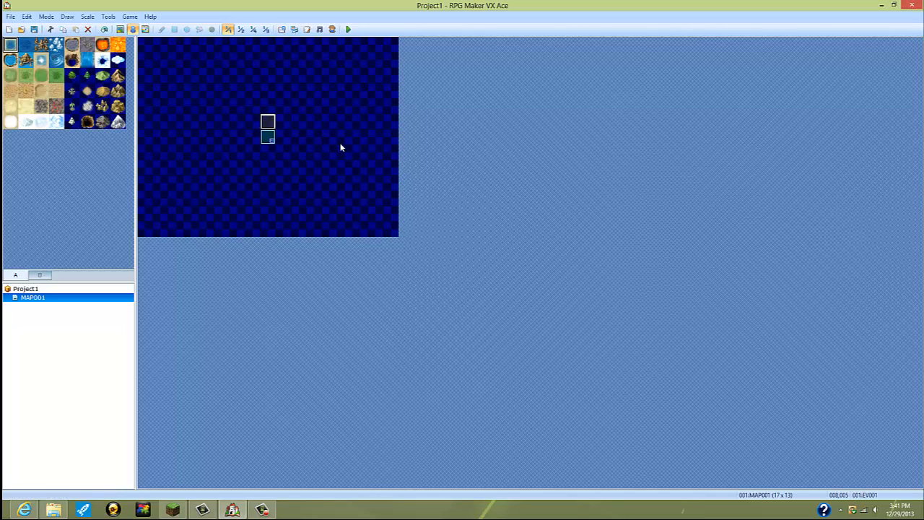
click(506, 225)
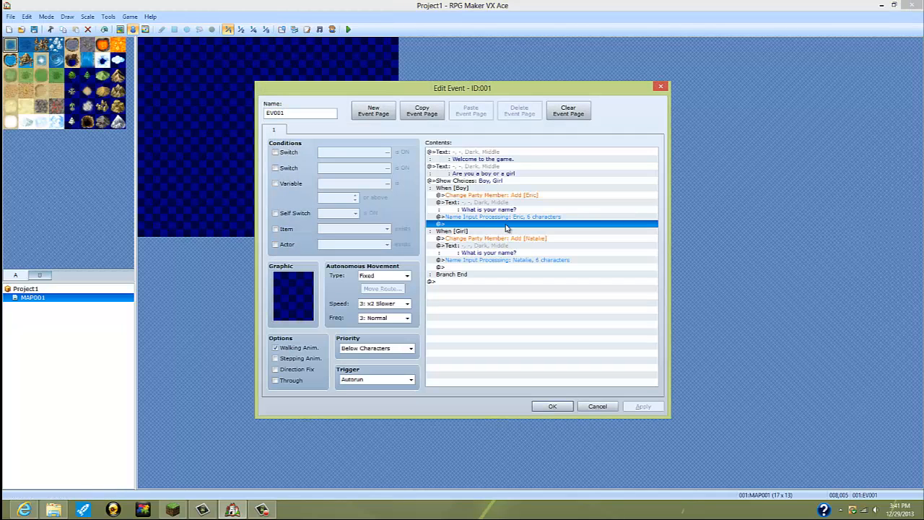
double_click(506, 224)
click(491, 175)
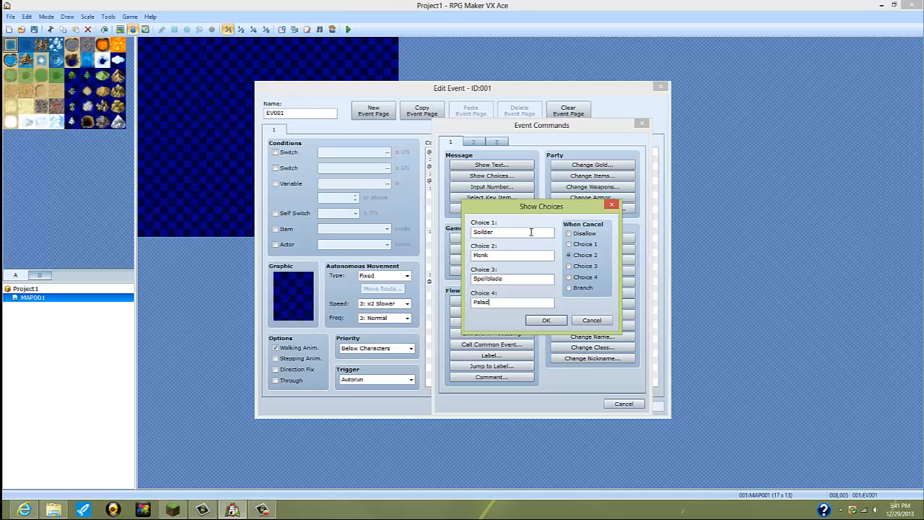
text(n)
click(570, 233)
click(554, 324)
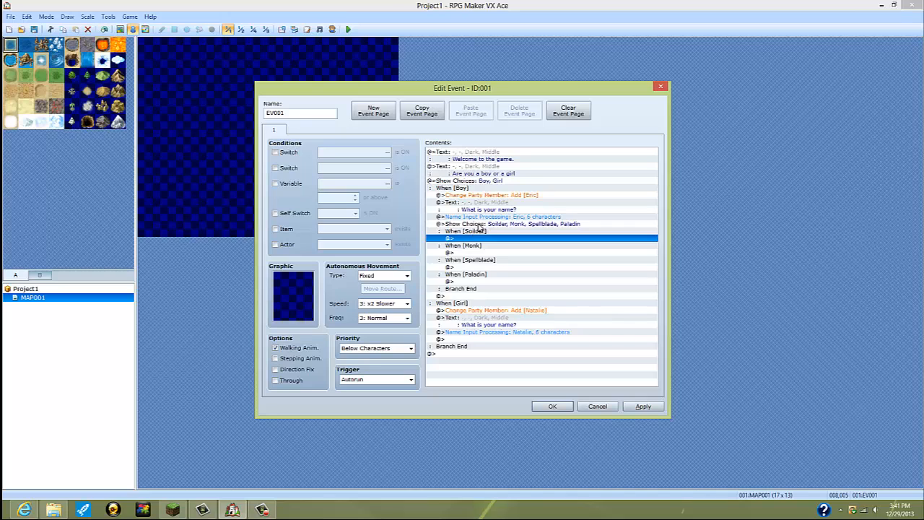
Step: Copy the four-class Show Choices block from the Boy branch to the end of the Girl branch
click(481, 228)
right_click(477, 223)
click(501, 265)
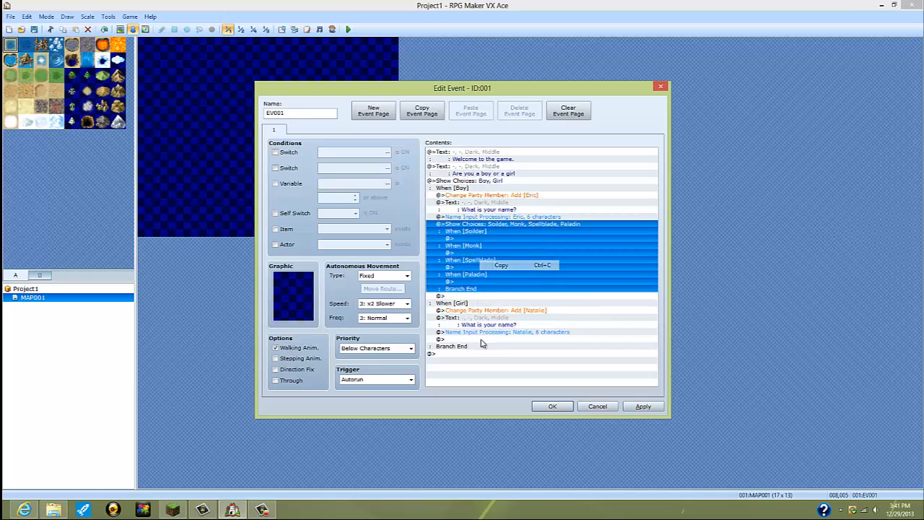
click(482, 339)
right_click(482, 339)
click(517, 391)
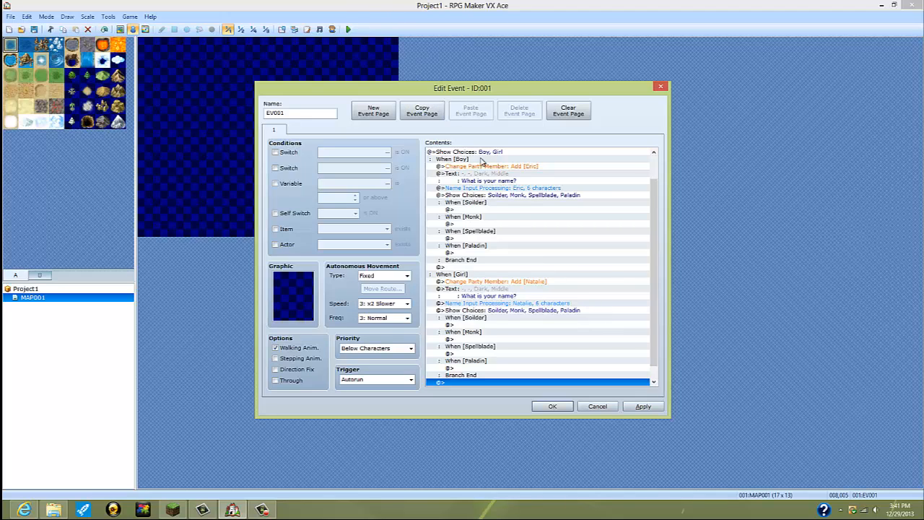
Step: Add a Change Class command under the Boy branch's Soilder choice that sets actor 001 to 001:Soldier
double_click(469, 210)
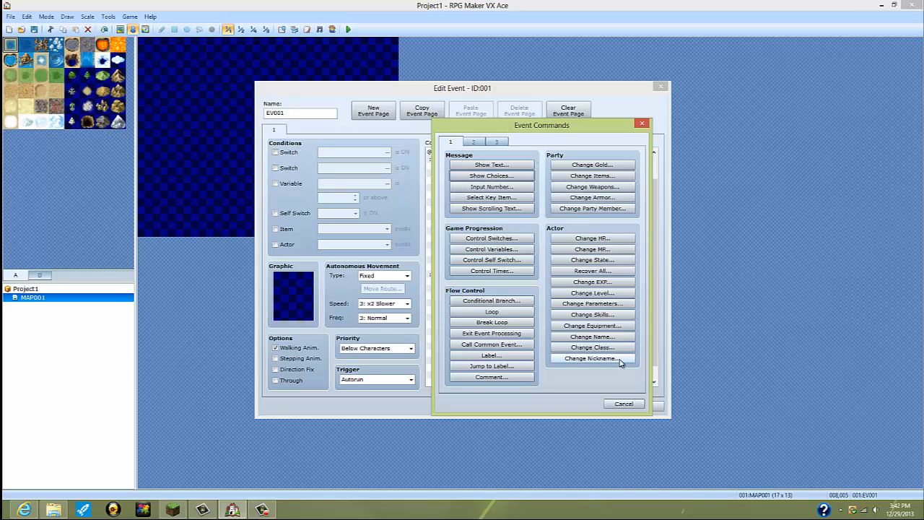
click(596, 336)
click(603, 236)
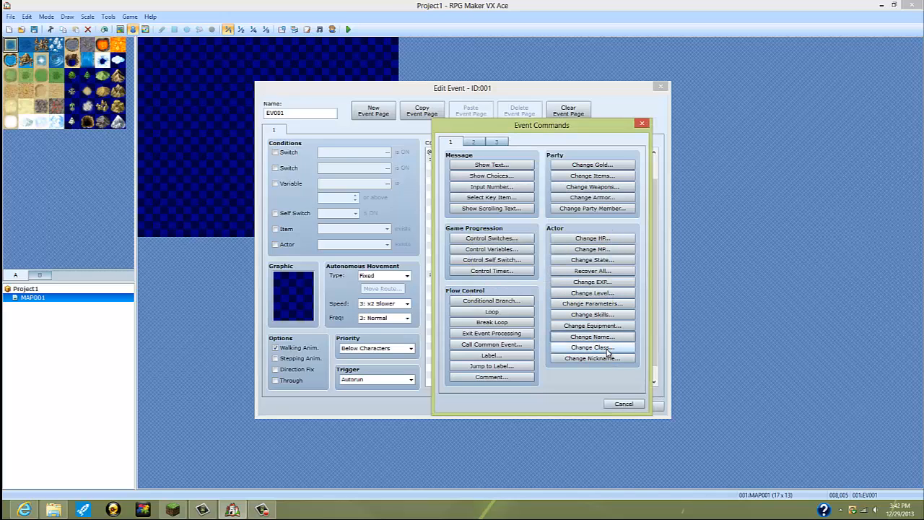
click(592, 347)
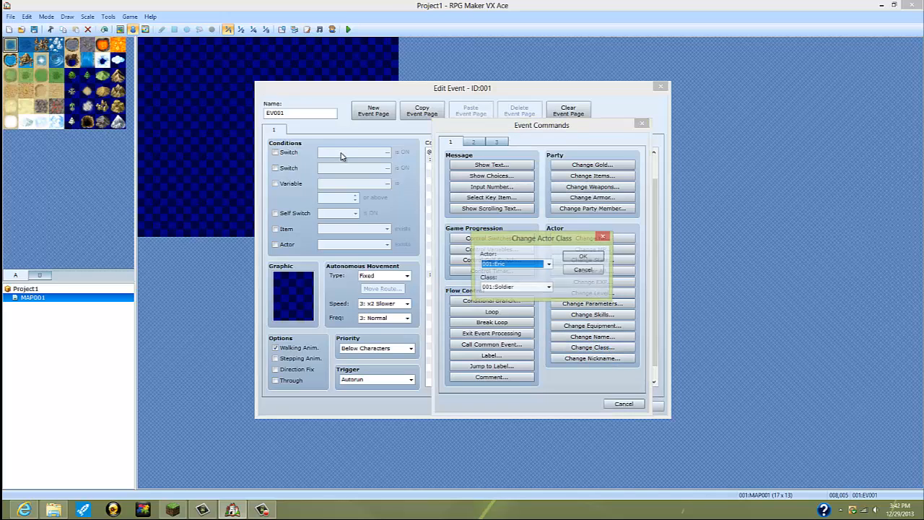
click(581, 257)
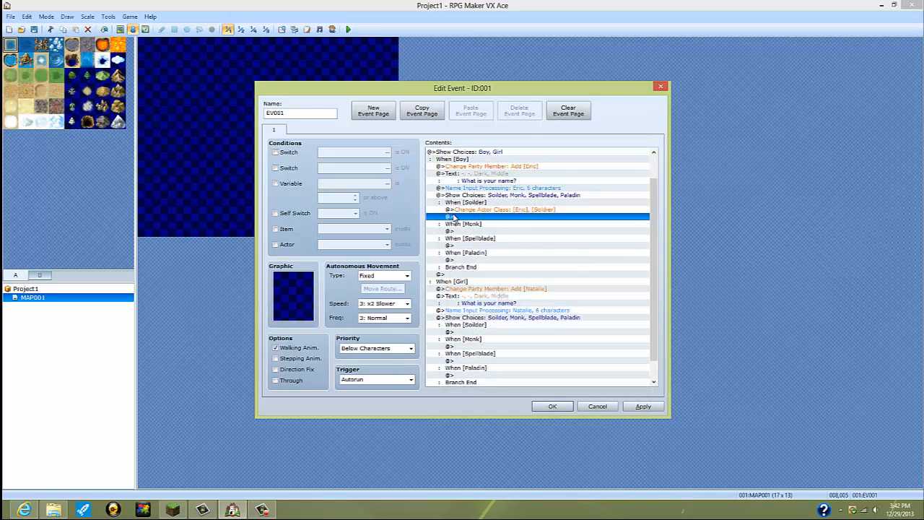
Step: Add a Change Class command under the Boy branch's Monk choice that sets actor 001 to Monk
double_click(464, 231)
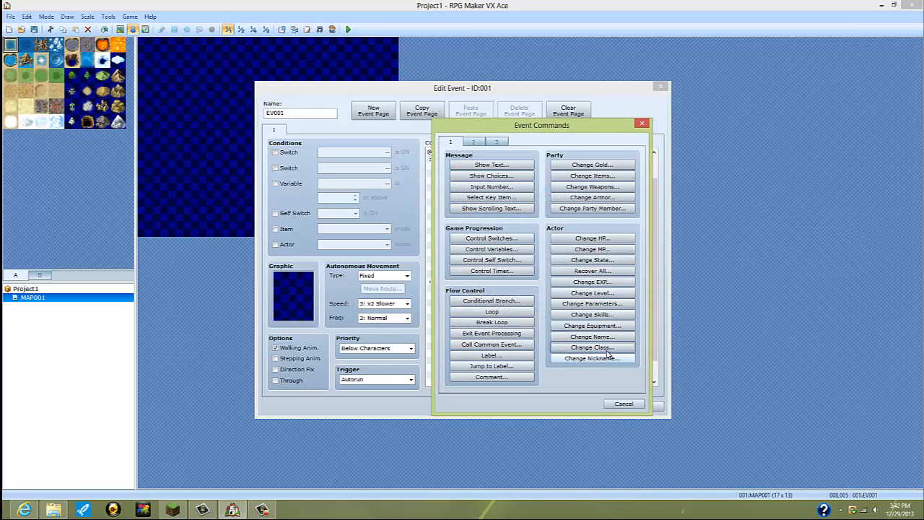
click(592, 348)
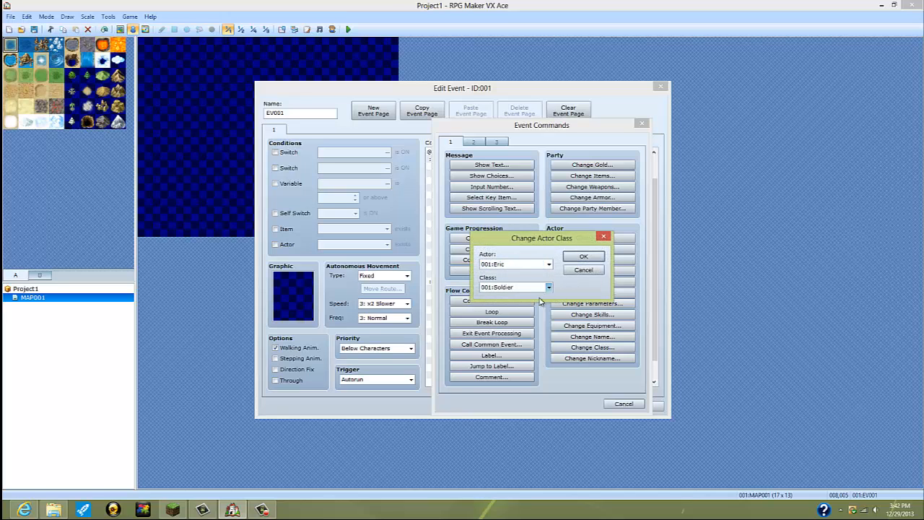
click(549, 287)
click(538, 305)
click(583, 255)
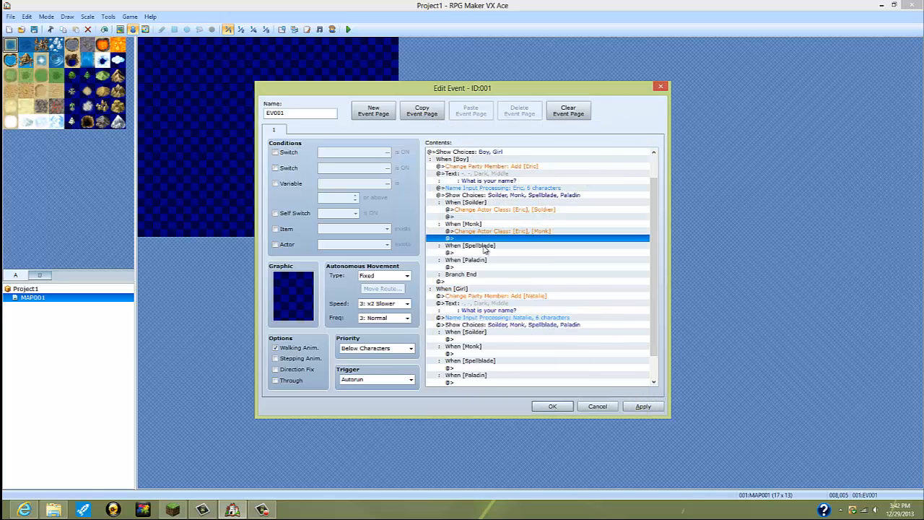
Step: Add a Change Class command under the Boy branch's Spellblade choice that sets actor 001 to 004:Spellblade
click(489, 252)
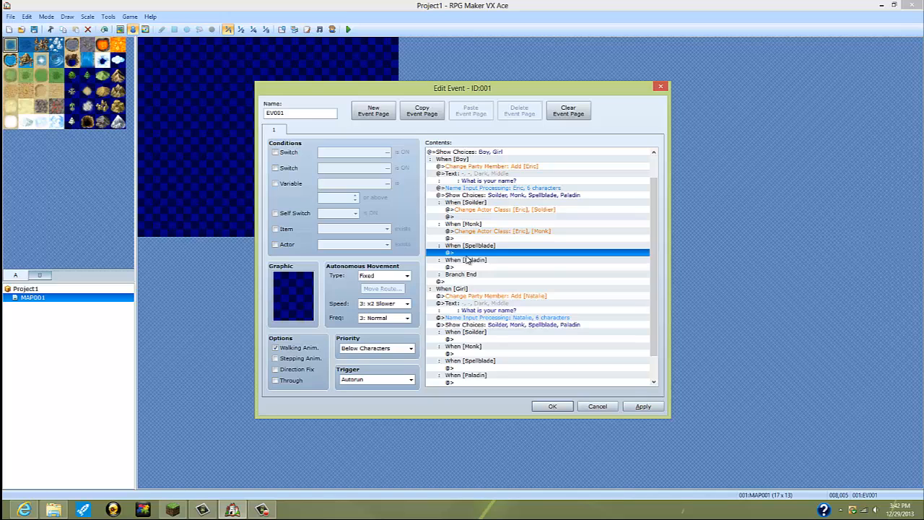
double_click(465, 256)
click(592, 347)
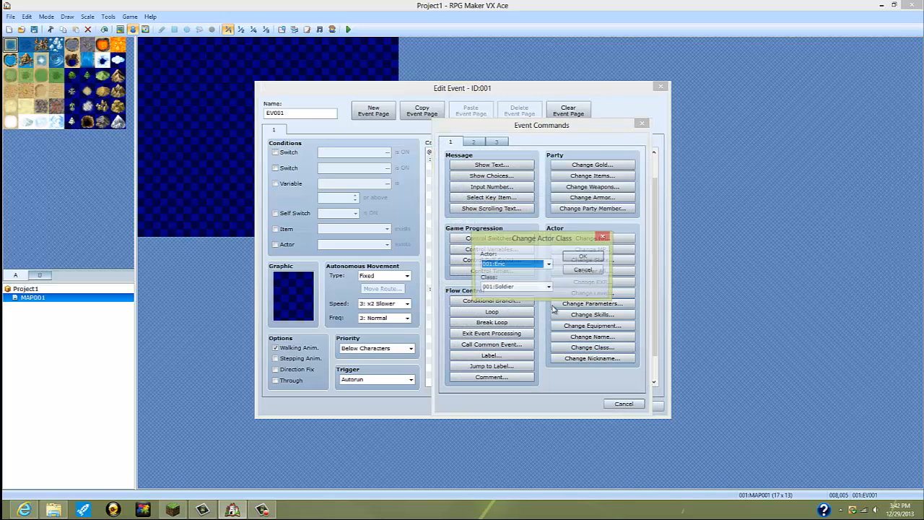
click(549, 287)
click(514, 322)
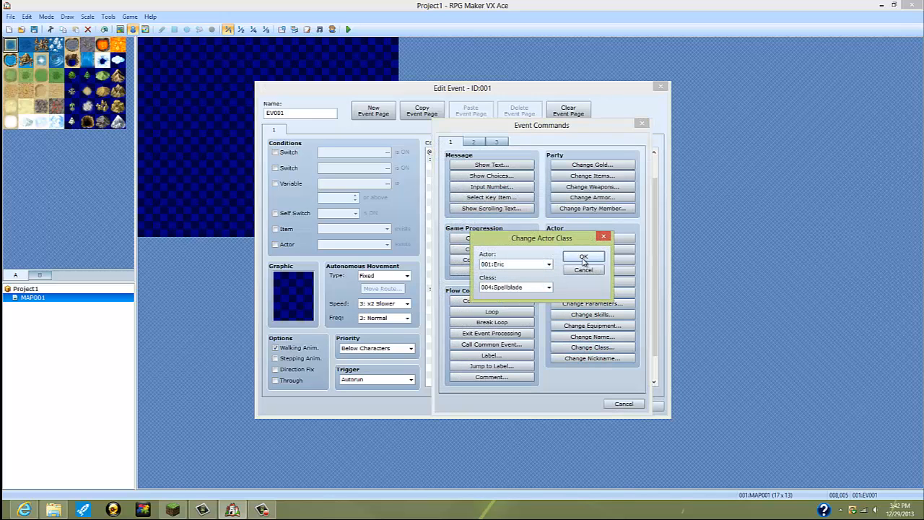
click(583, 257)
Step: Add a Change Class command under the Boy branch's Paladin choice that sets actor 001 to 003:Paladin
double_click(484, 276)
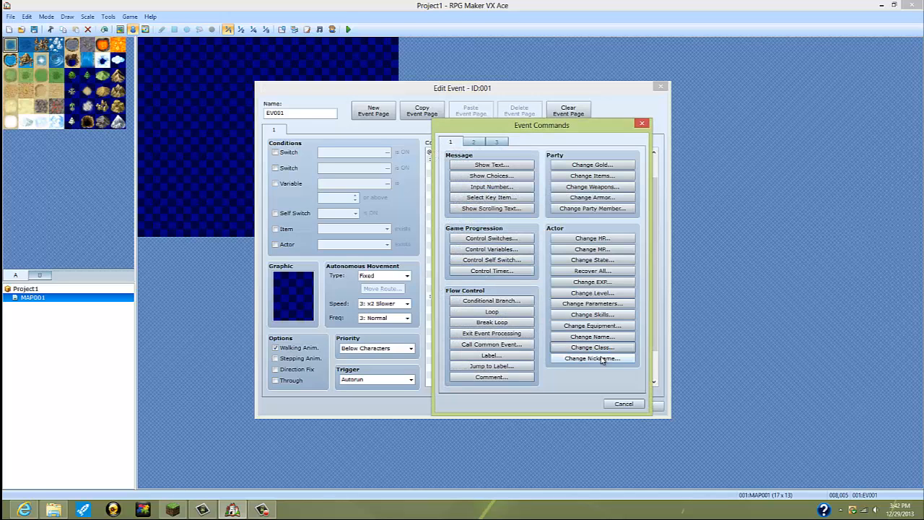
click(577, 348)
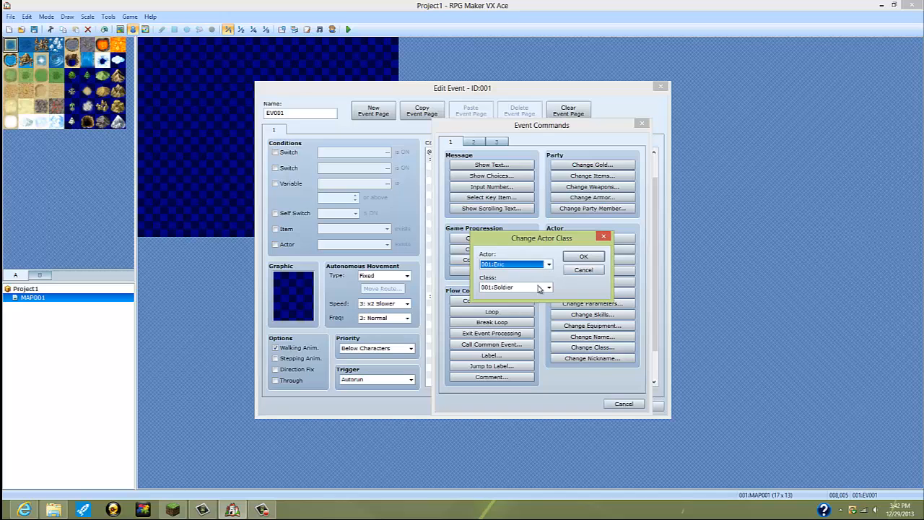
click(538, 287)
click(512, 315)
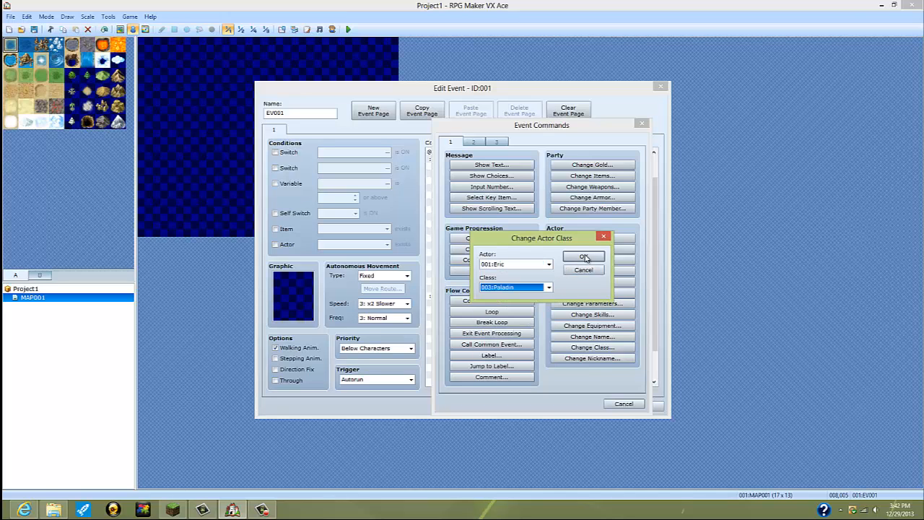
click(583, 257)
Step: Add a Change Class command under the Girl branch's Soilder choice that sets actor 002 to 001:Soldier
scroll(493, 312, down, 1)
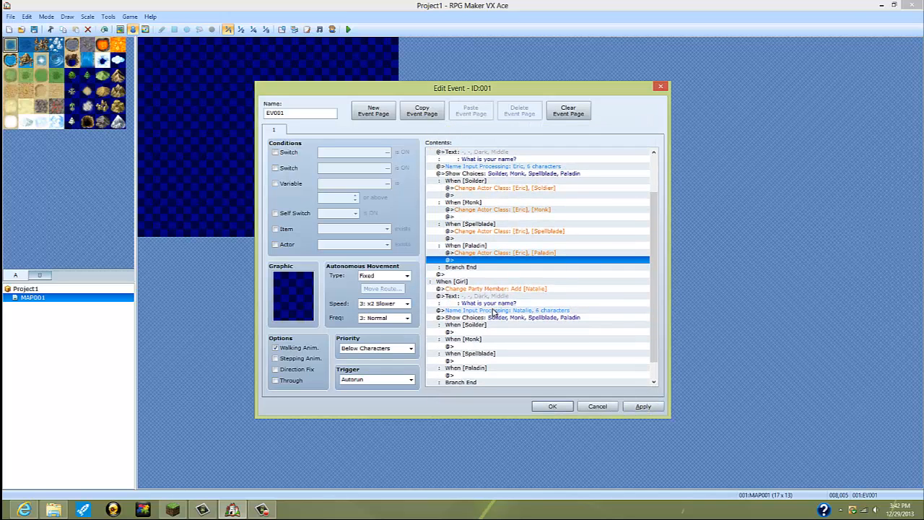
double_click(488, 332)
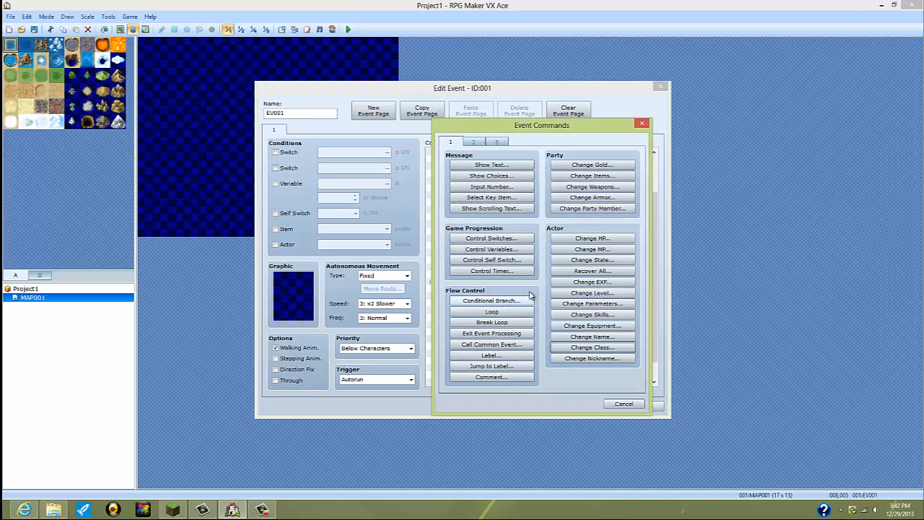
click(592, 348)
click(537, 264)
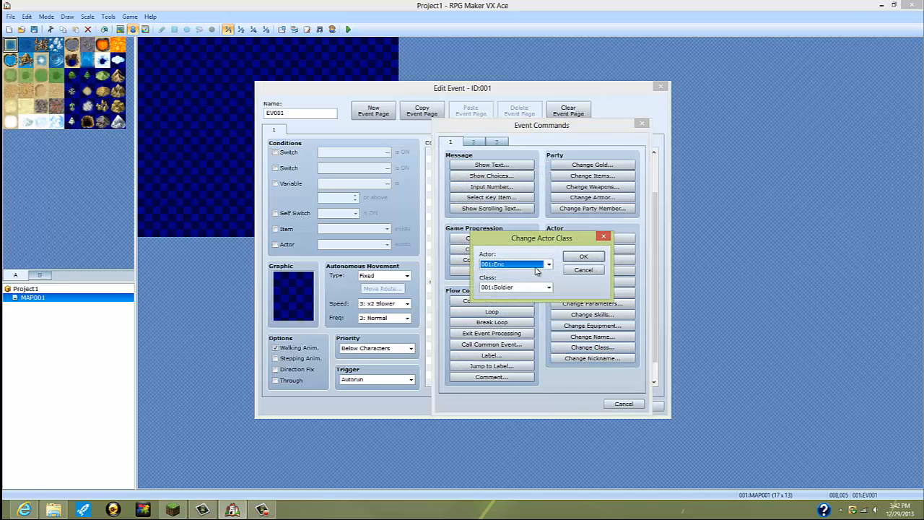
click(520, 281)
key(Return)
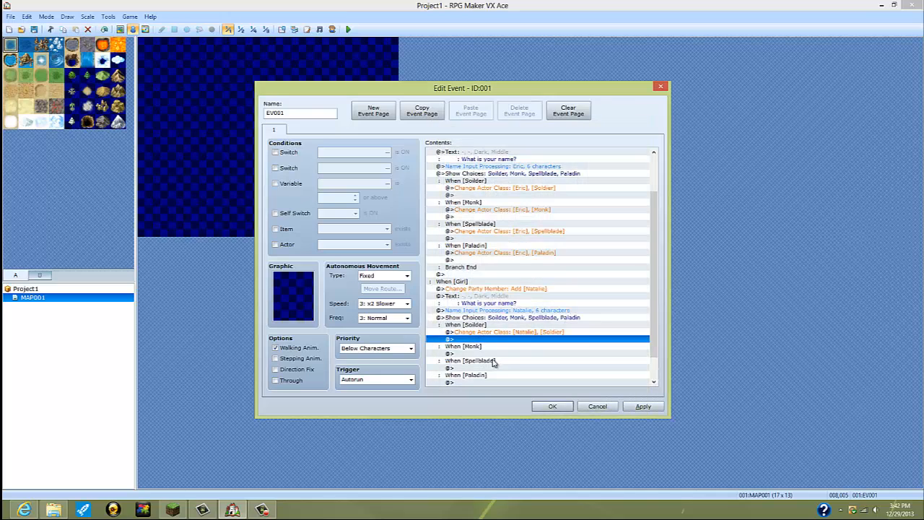
Step: Add a Change Class command under the Girl branch's Monk choice that sets actor 002 to 002:Monk
double_click(487, 354)
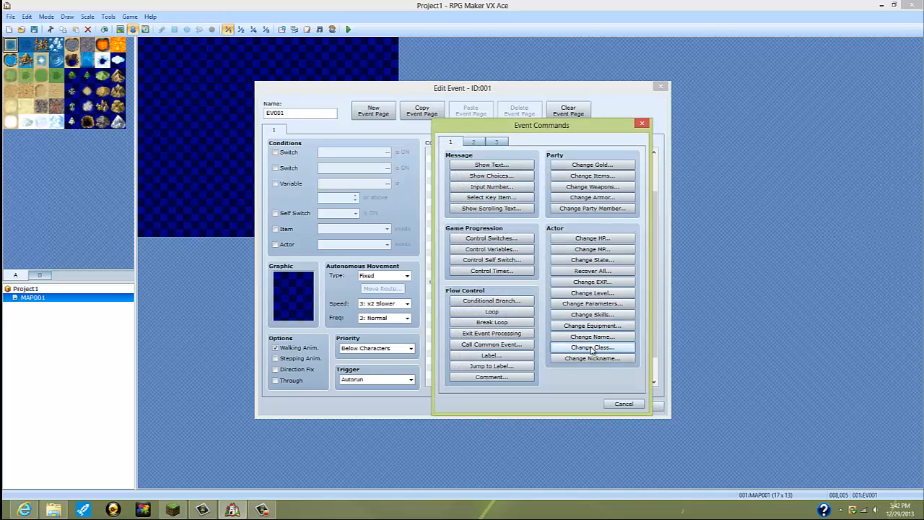
click(590, 347)
click(549, 264)
click(517, 280)
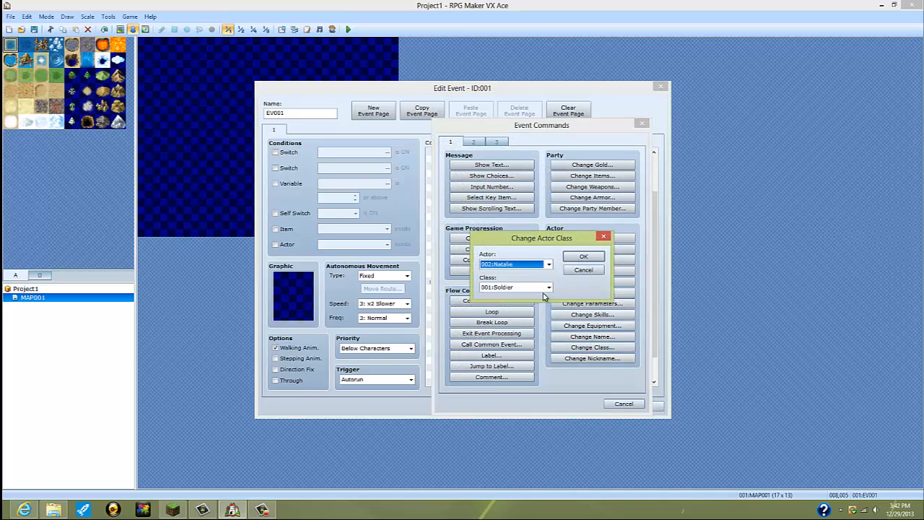
click(539, 287)
click(523, 302)
click(583, 259)
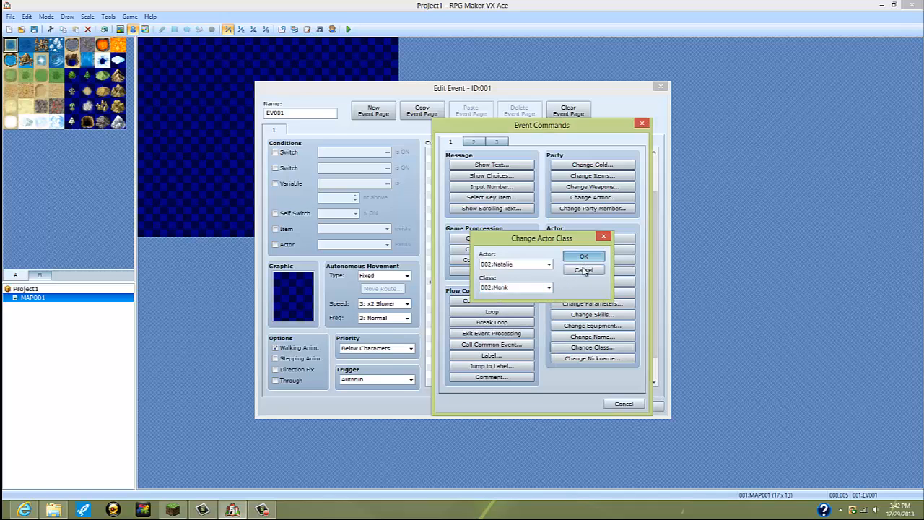
Step: Add a Change Class command under the Girl branch's Spellblade choice that sets actor 002 to 004:Spellblade
scroll(531, 353, down, 2)
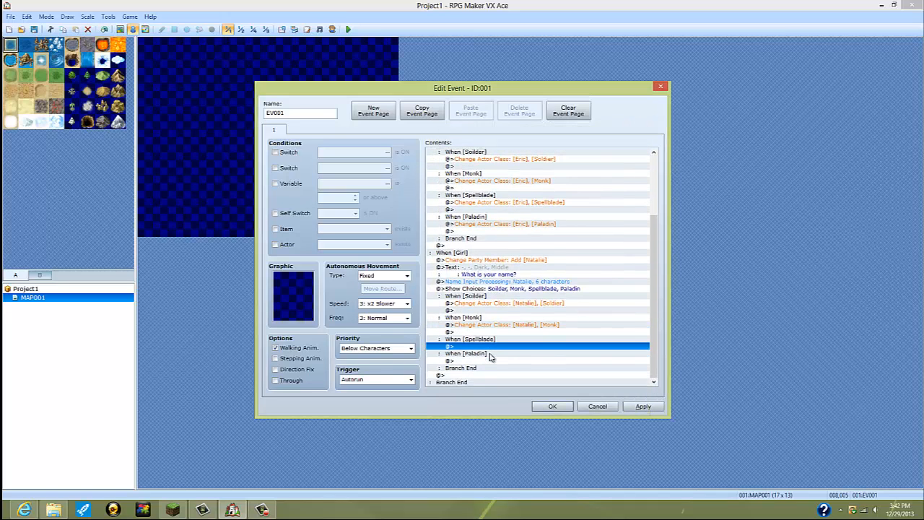
click(517, 340)
double_click(517, 342)
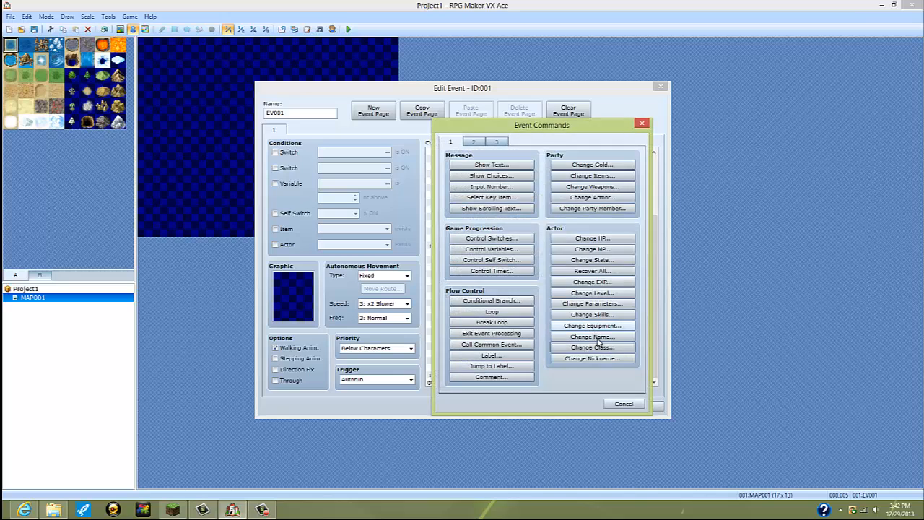
click(591, 347)
click(532, 264)
click(519, 279)
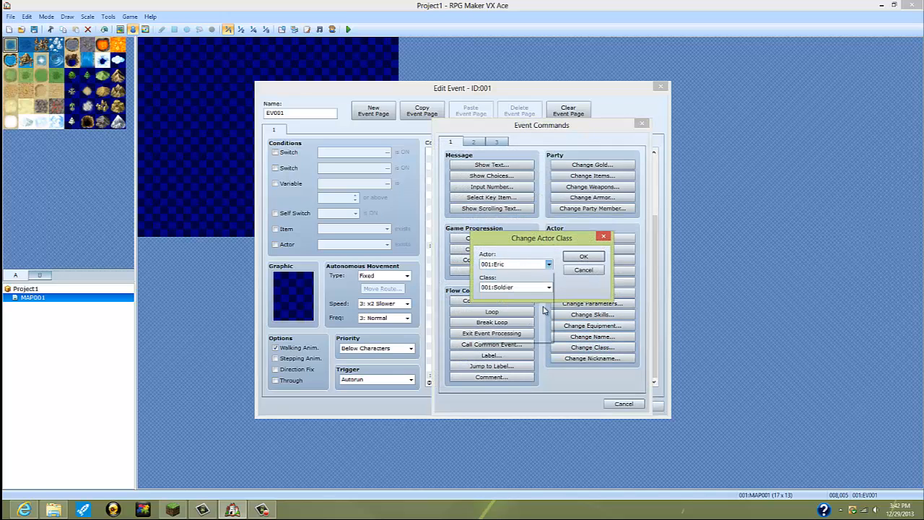
click(520, 287)
click(514, 318)
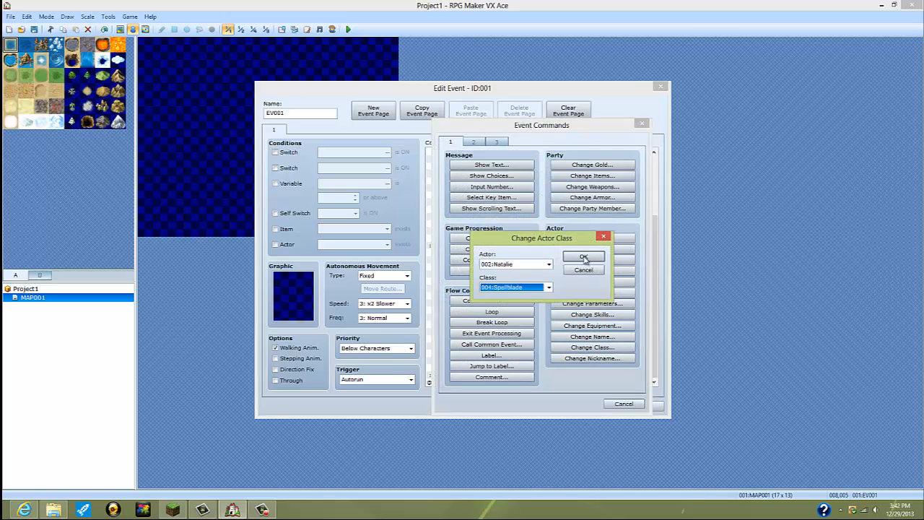
click(583, 256)
Step: Add a Change Class command under the Girl branch's Paladin choice that sets actor 002 to 002:Monk
scroll(489, 346, down, 1)
double_click(488, 352)
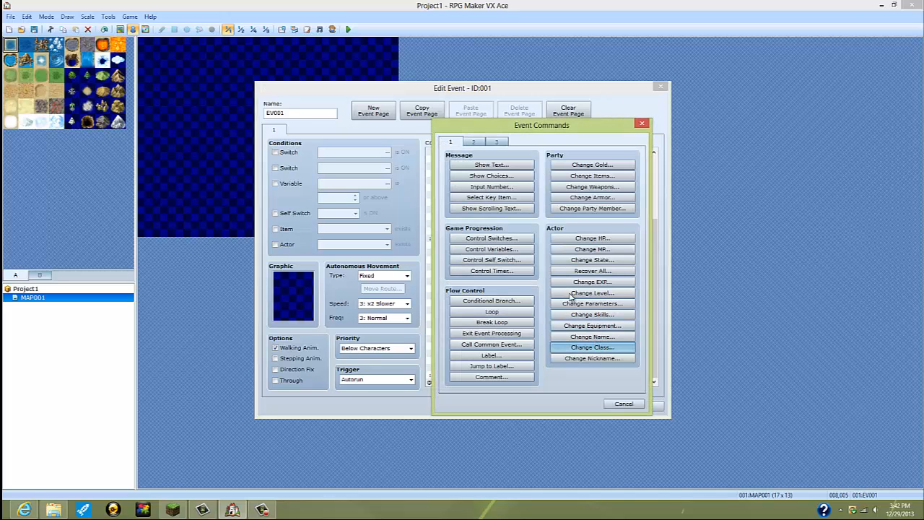
click(591, 347)
click(546, 265)
click(512, 278)
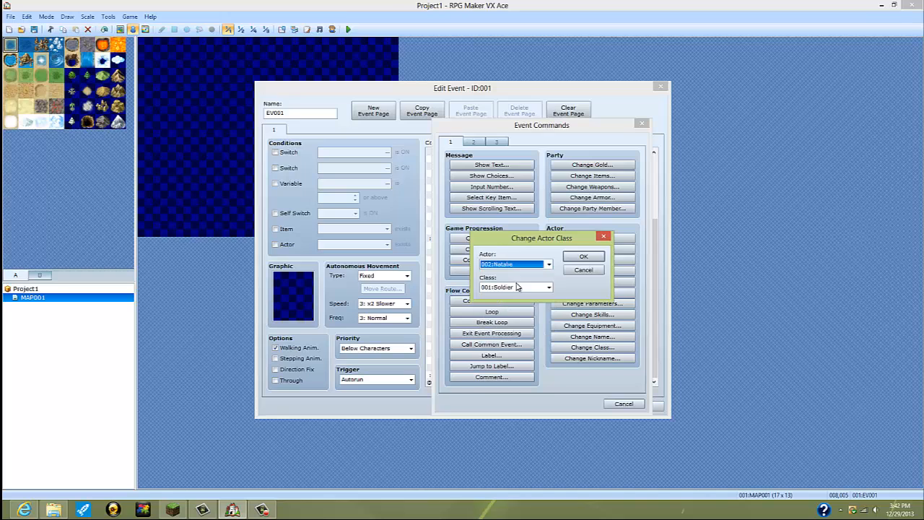
click(516, 288)
click(523, 299)
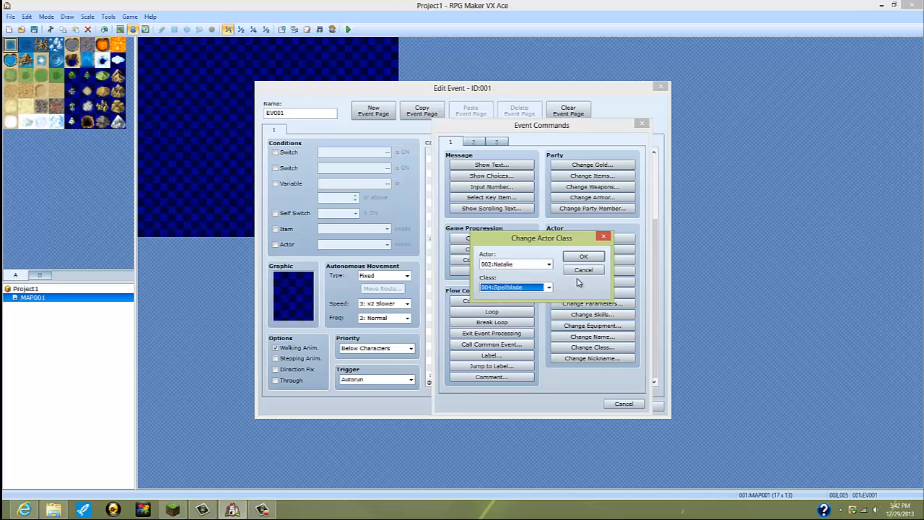
click(534, 290)
click(514, 306)
click(583, 256)
Step: Edit the Change Class command under the Girl branch's Paladin choice so its class is 003:Paladin
right_click(509, 349)
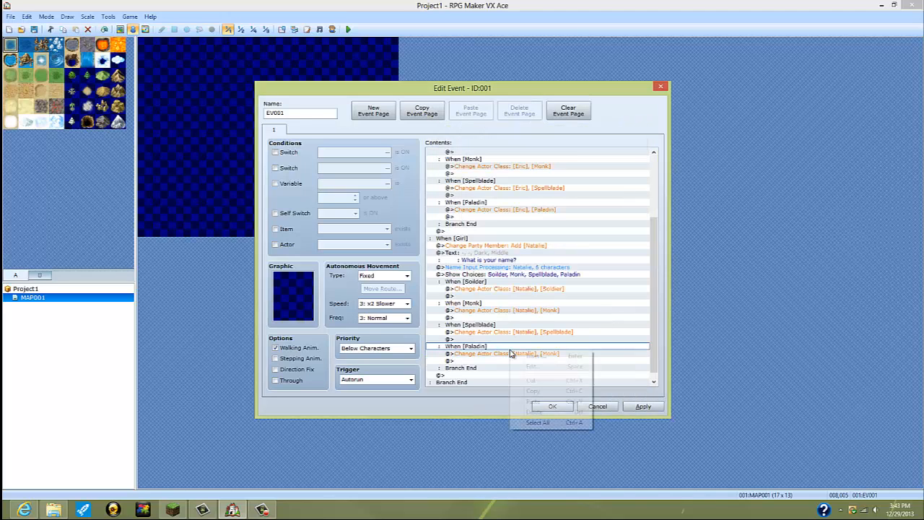
right_click(500, 355)
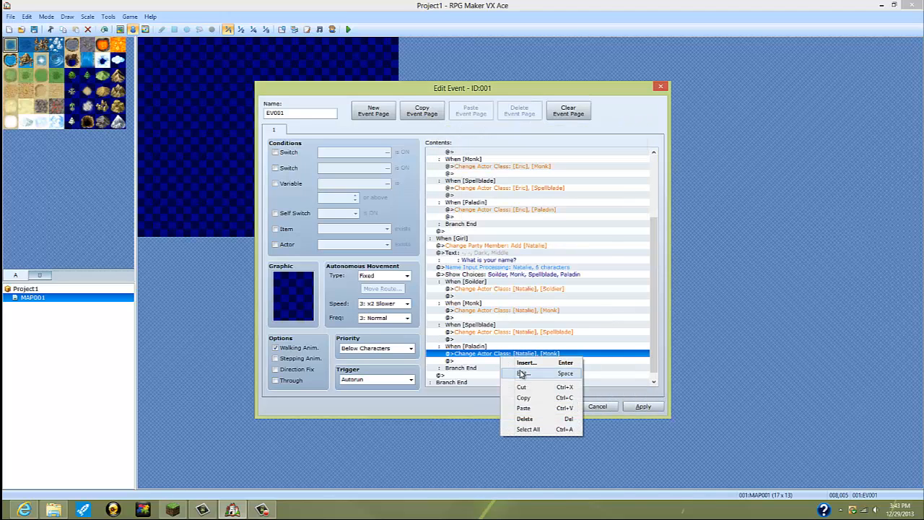
click(524, 373)
click(545, 288)
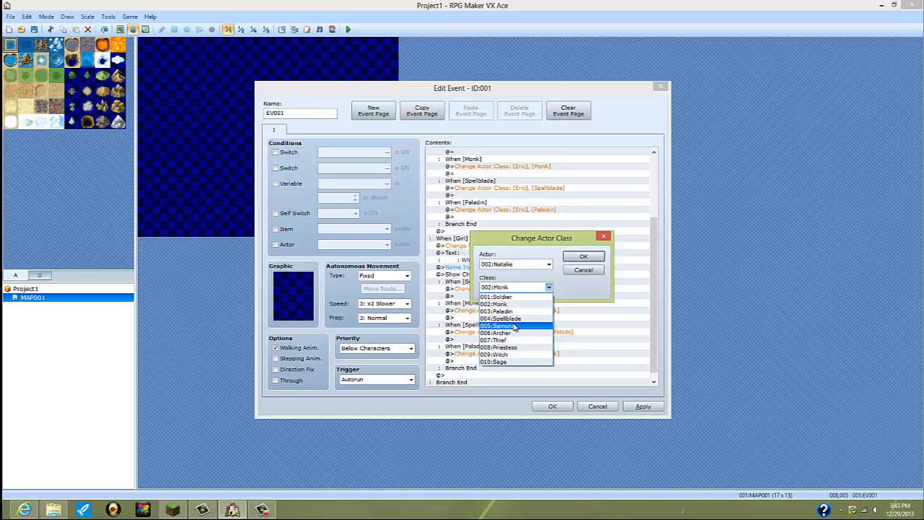
click(516, 311)
click(583, 256)
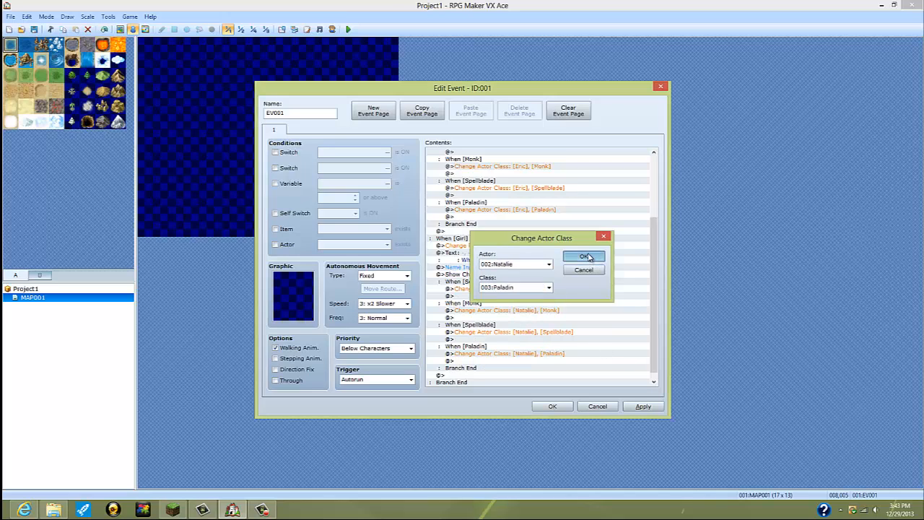
scroll(487, 350, down, 1)
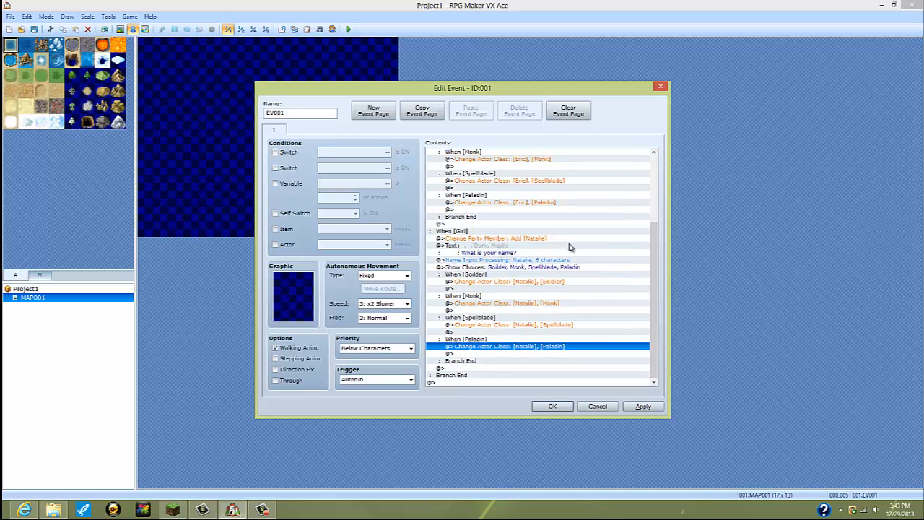
double_click(474, 225)
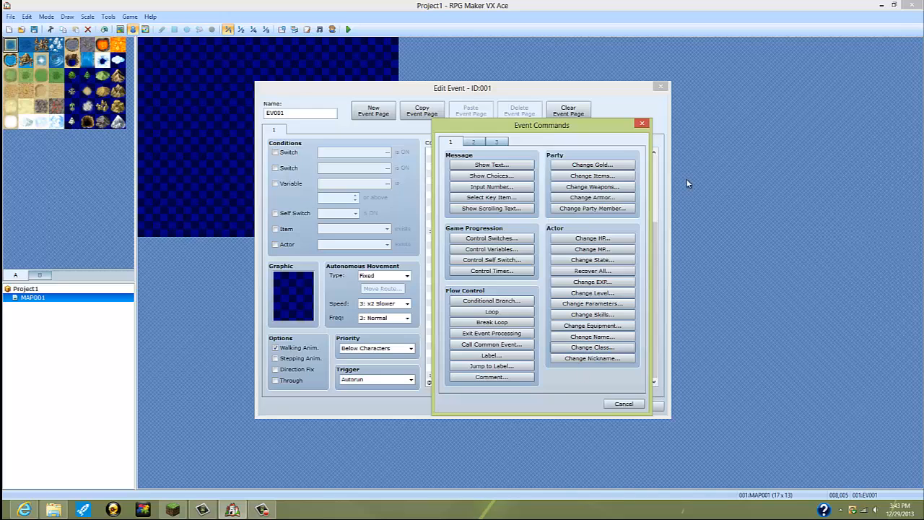
click(642, 124)
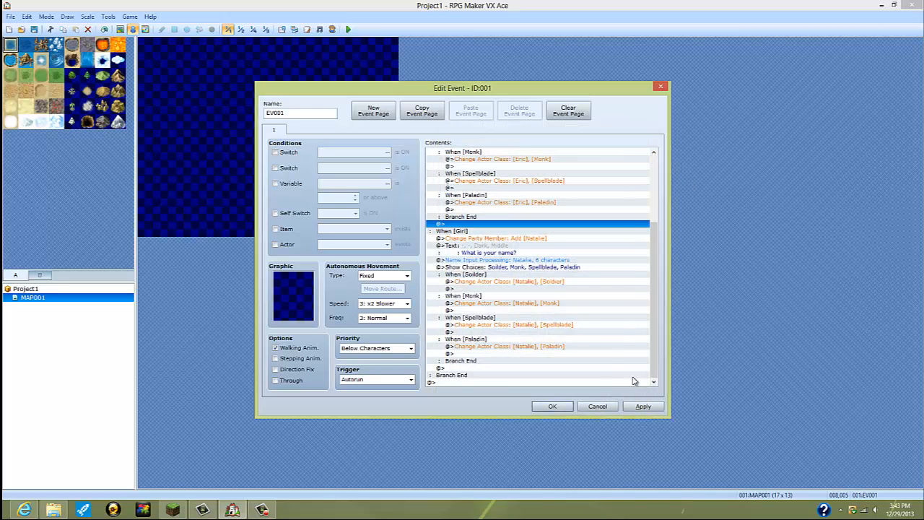
Step: Accept the event's edits and create a new 17 x 13 map under MAP001 with the 001:Field tileset
click(552, 406)
right_click(94, 321)
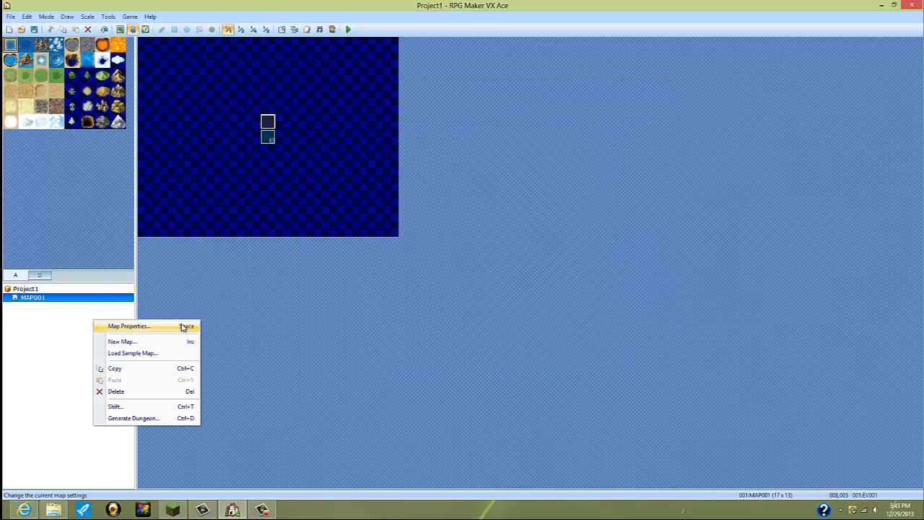
click(184, 341)
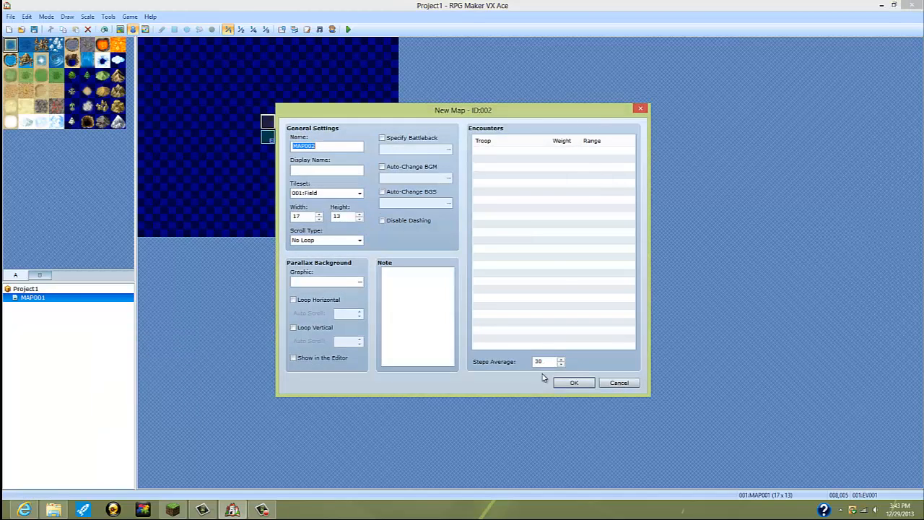
click(575, 382)
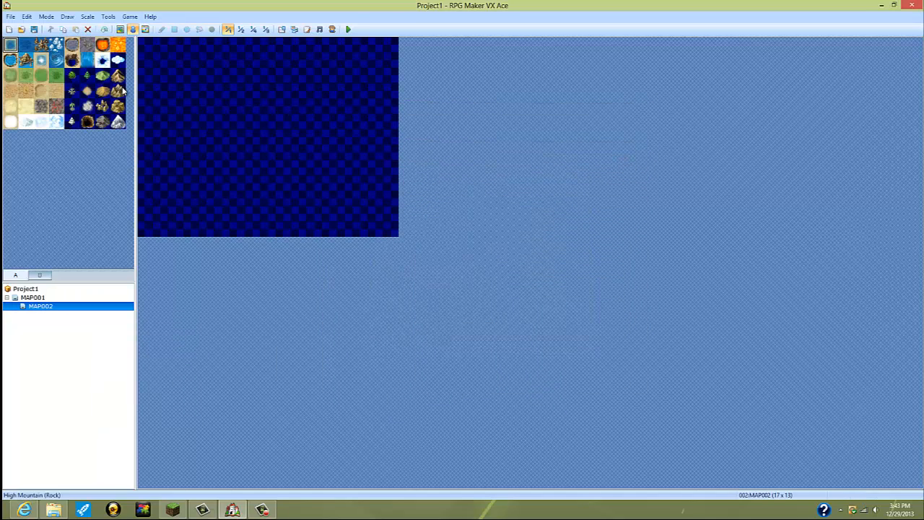
Step: Switch to map editing and flood-fill the whole of MAP002 with the plain grass tile
click(120, 30)
click(8, 78)
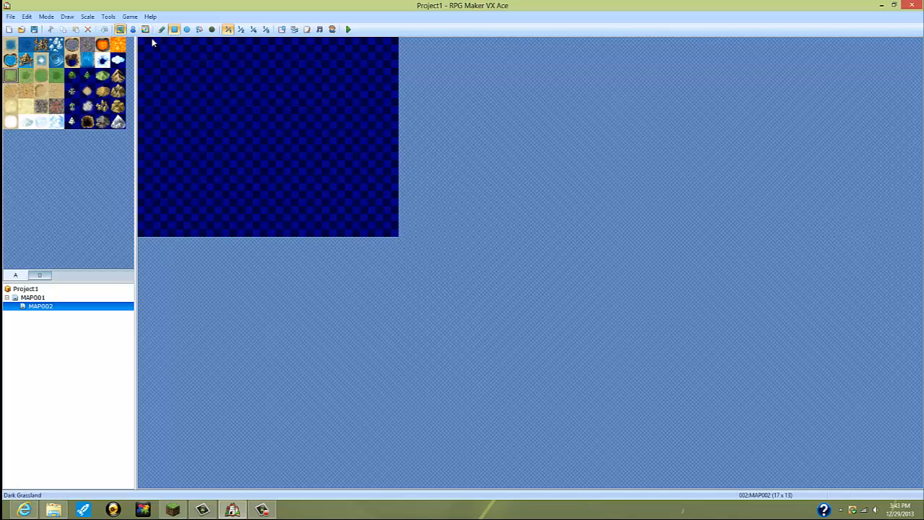
click(199, 29)
click(208, 88)
Step: Draw a one-tile-wide border of Sea tiles around all four edges of MAP002 with the rectangle tool
click(10, 45)
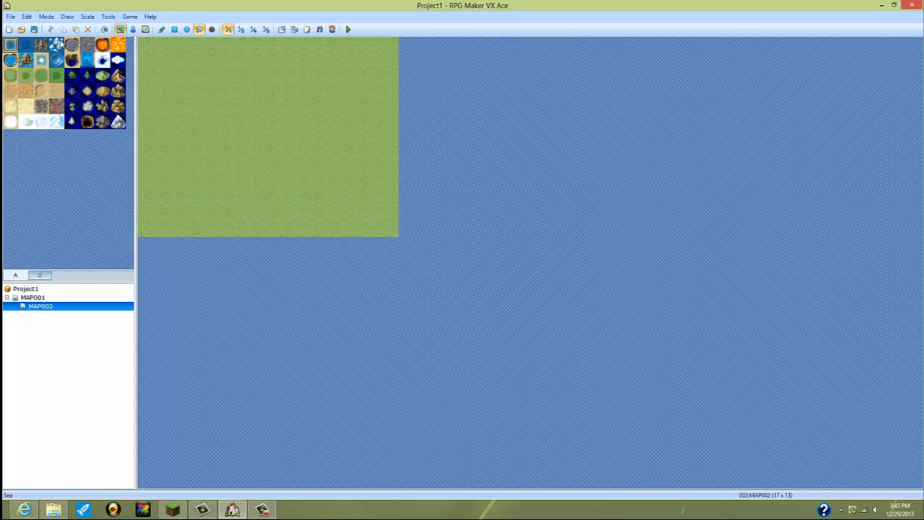
click(174, 29)
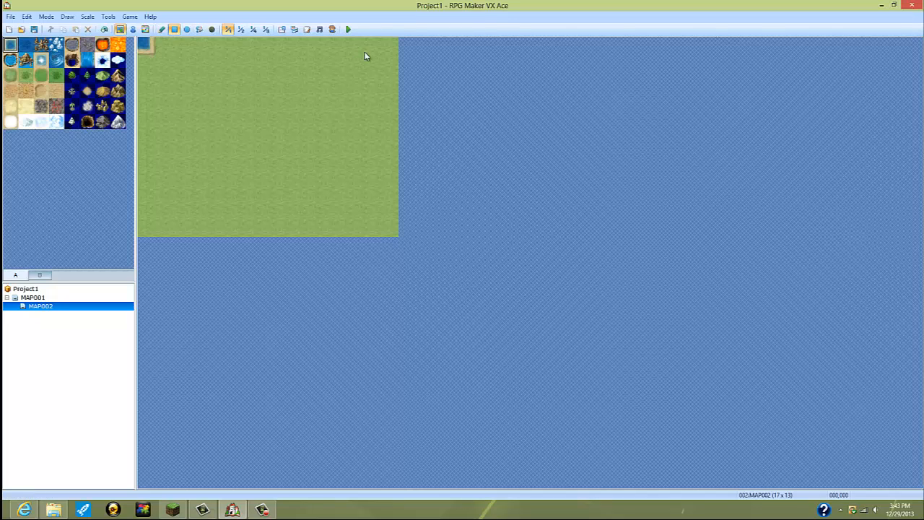
mouse_move(364, 57)
mouse_down()
mouse_move(392, 53)
mouse_move(392, 214)
mouse_move(320, 233)
mouse_move(416, 220)
mouse_move(203, 233)
mouse_up()
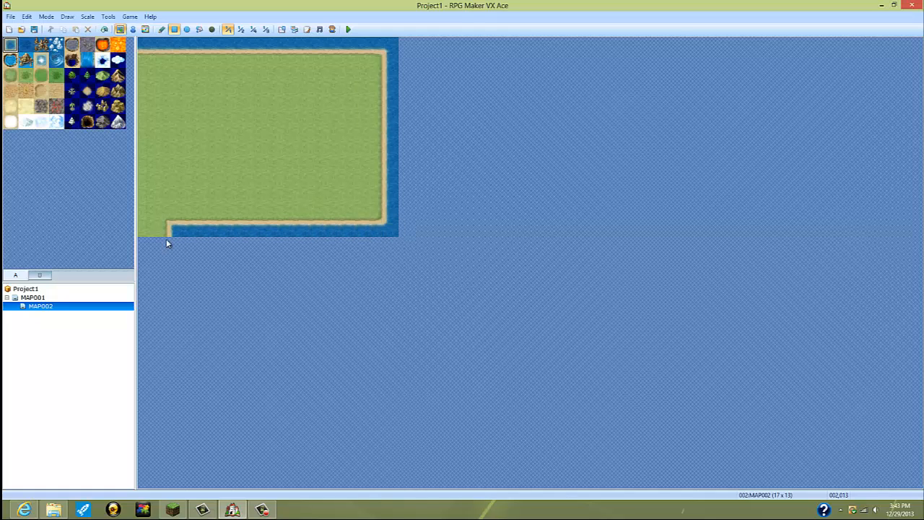
drag(145, 134, 142, 219)
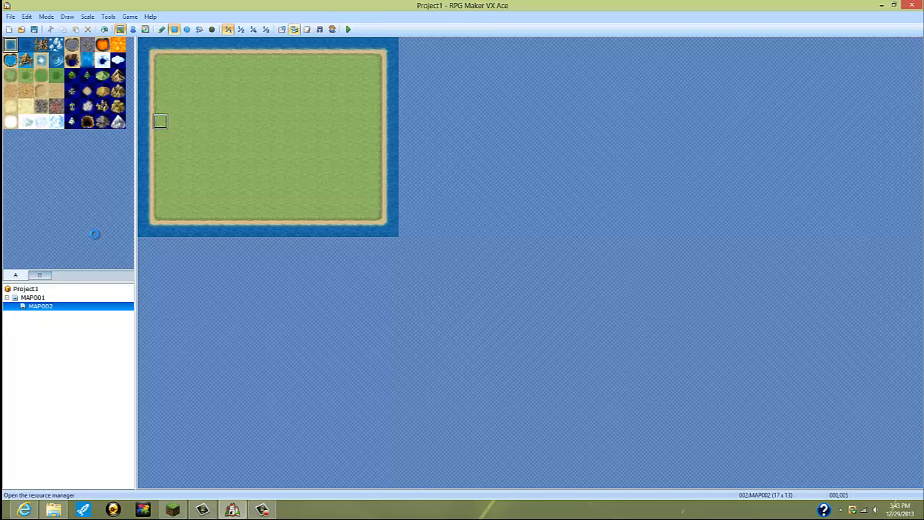
Step: Add a Transfer Player command to 002:MAP002 (008,001) under the Boy branch's Paladin choice in MAP001's intro event
click(72, 297)
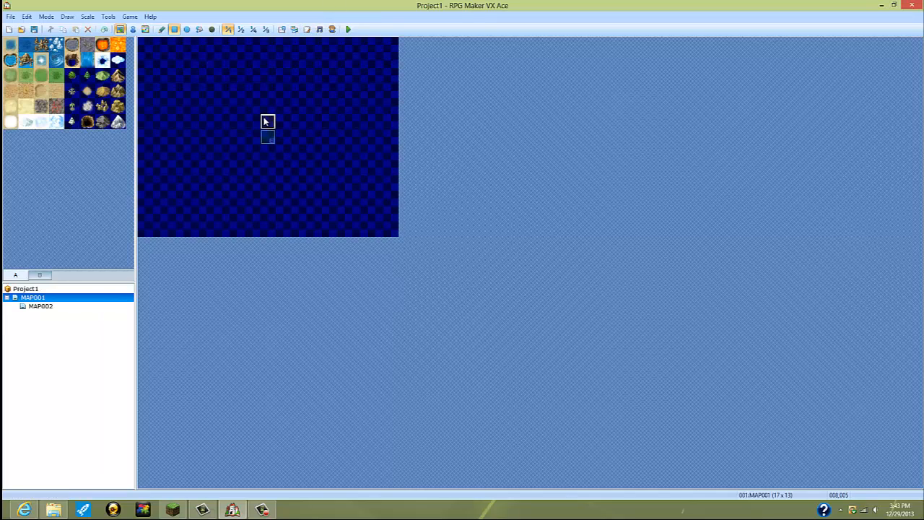
click(133, 29)
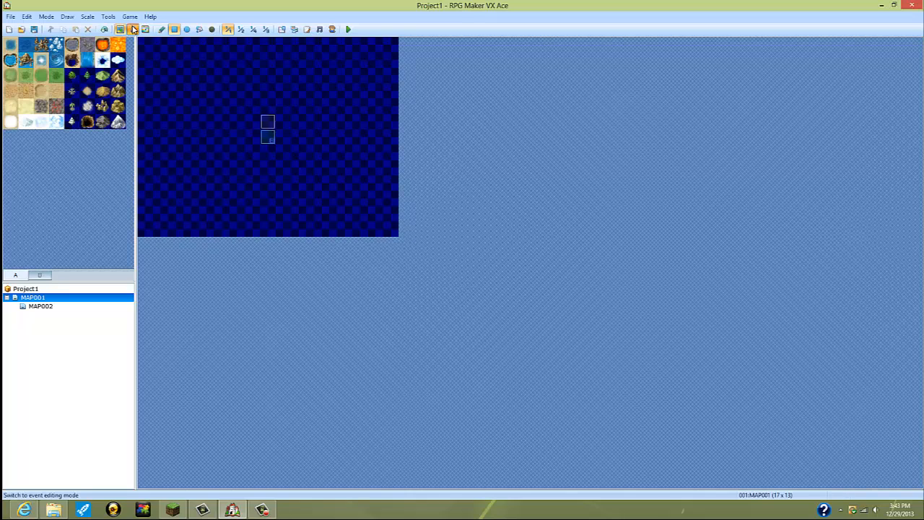
right_click(265, 124)
click(300, 139)
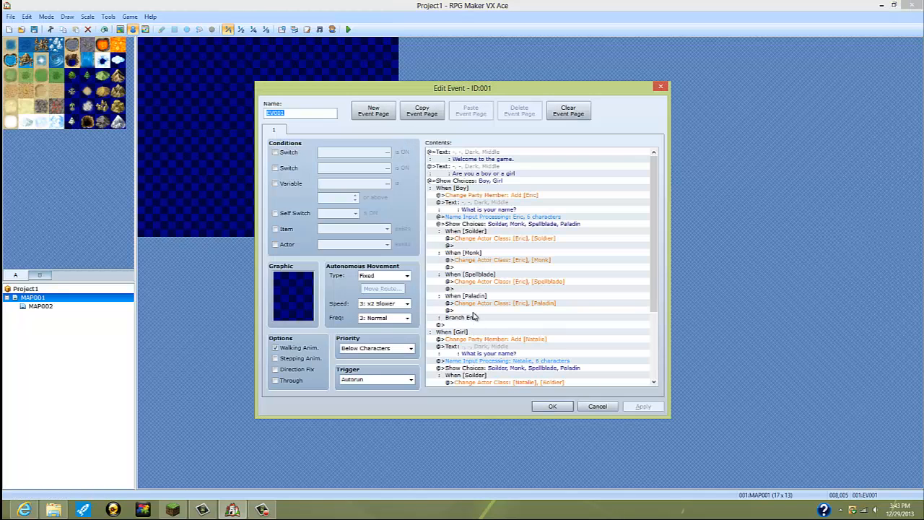
double_click(473, 311)
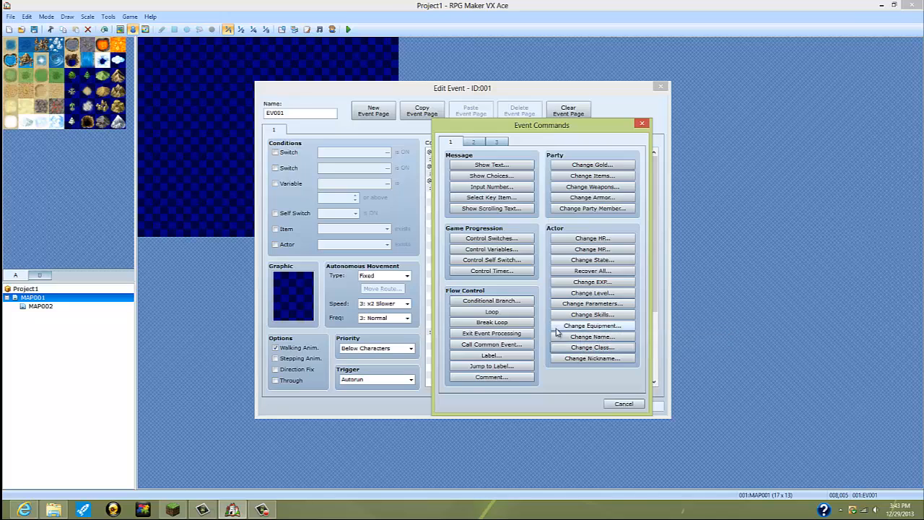
click(473, 142)
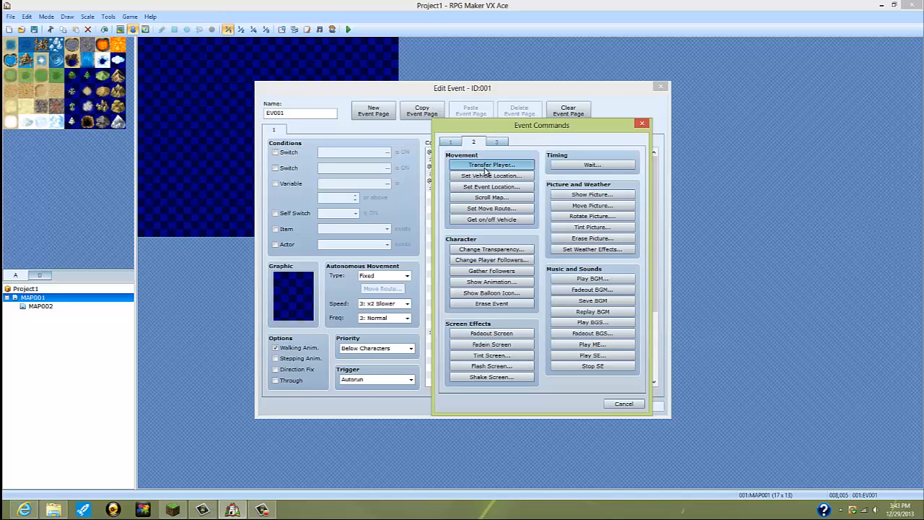
click(491, 165)
click(593, 233)
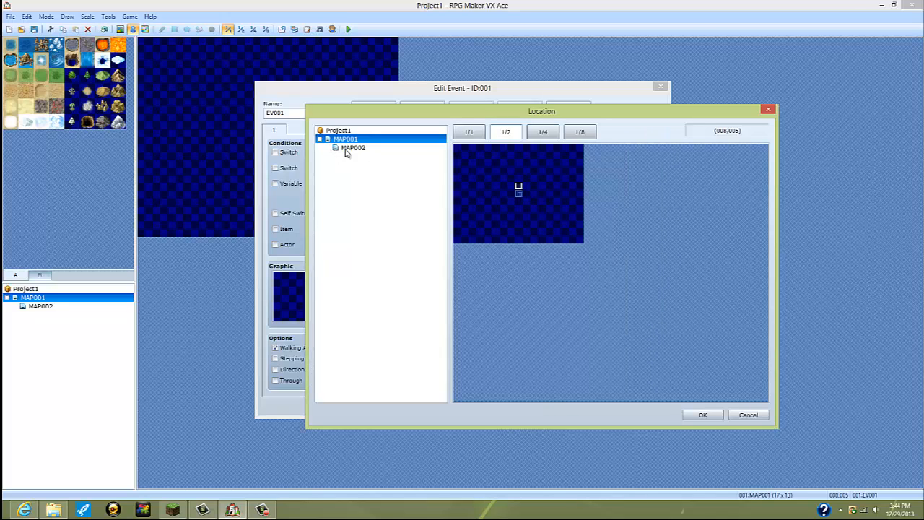
click(350, 148)
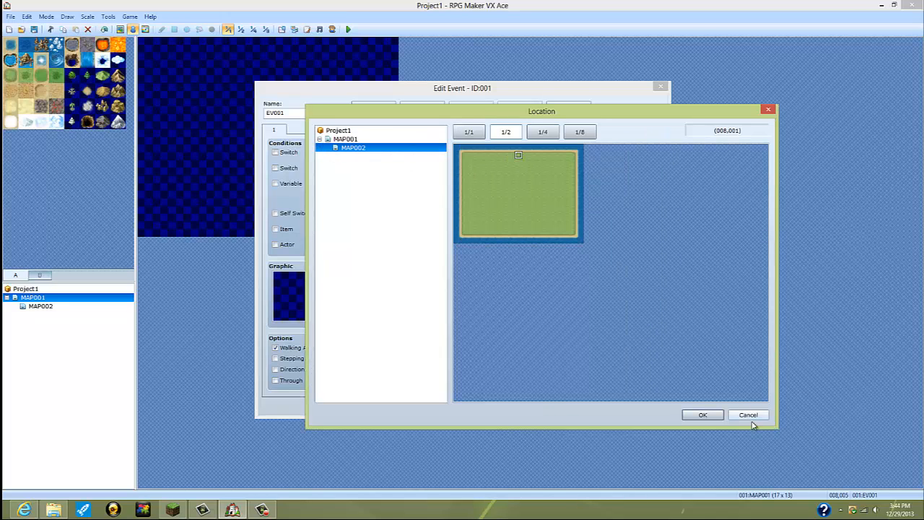
click(702, 415)
click(538, 336)
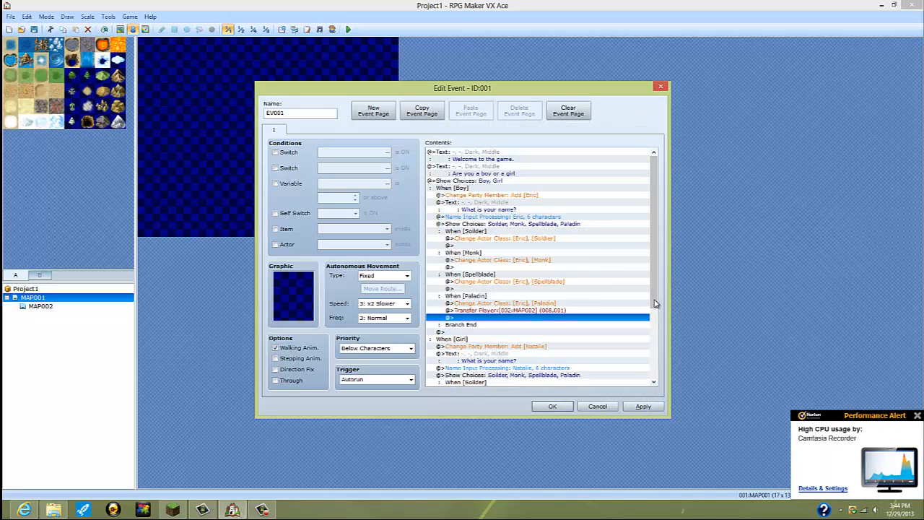
Step: Add a Transfer Player command to 002:MAP002 (008,001) under the Girl branch's Paladin choice and accept the event's edits
drag(661, 302, 648, 392)
double_click(484, 353)
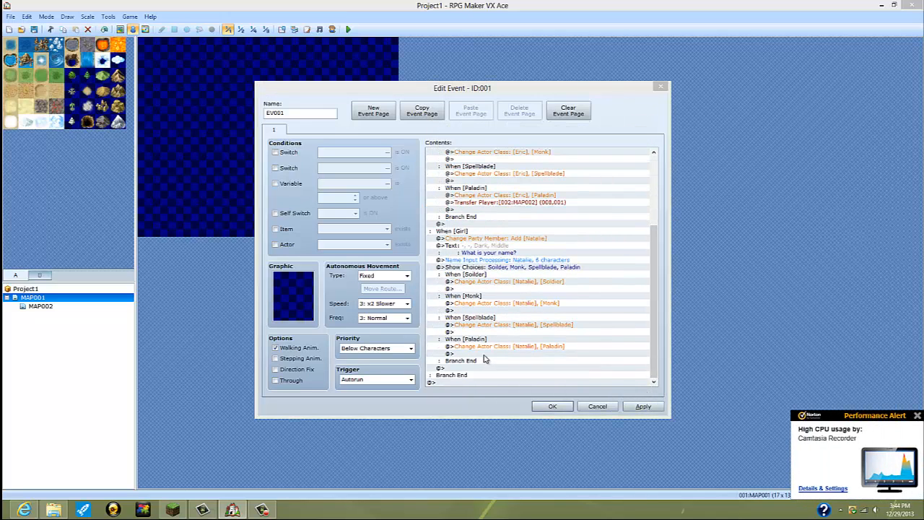
click(513, 168)
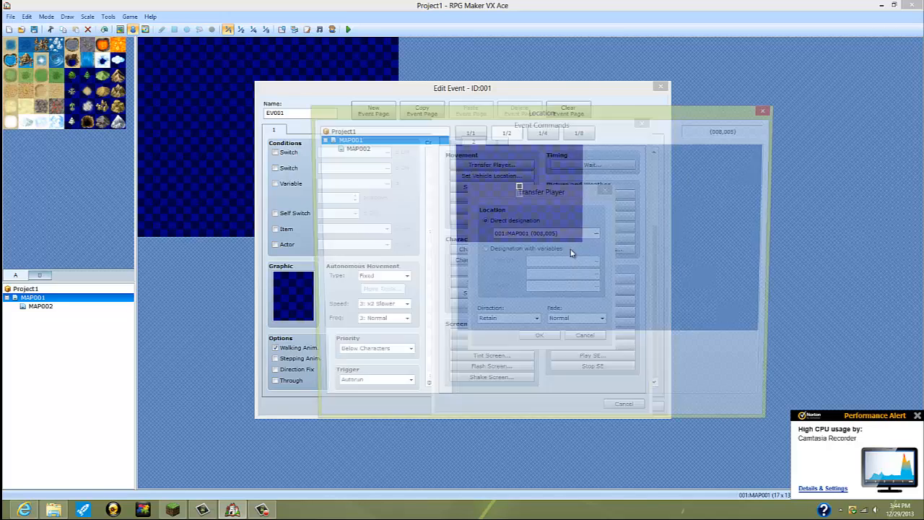
click(361, 148)
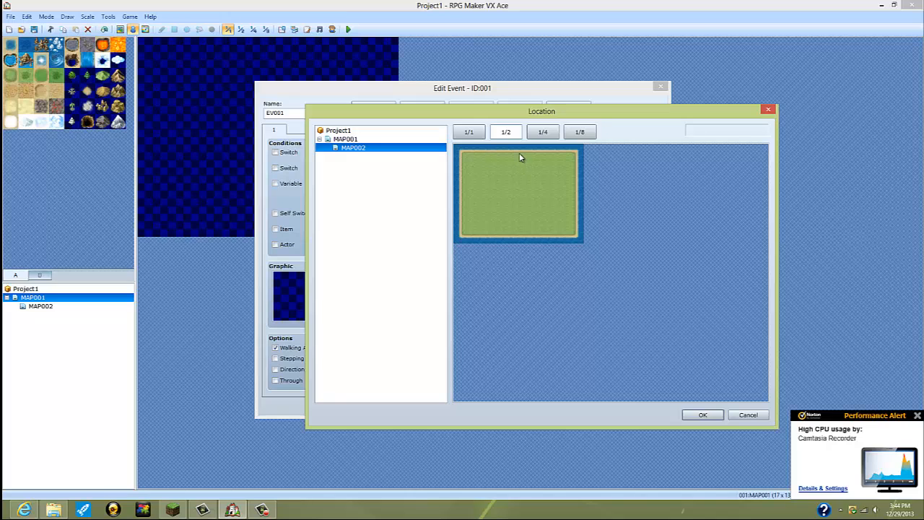
click(701, 416)
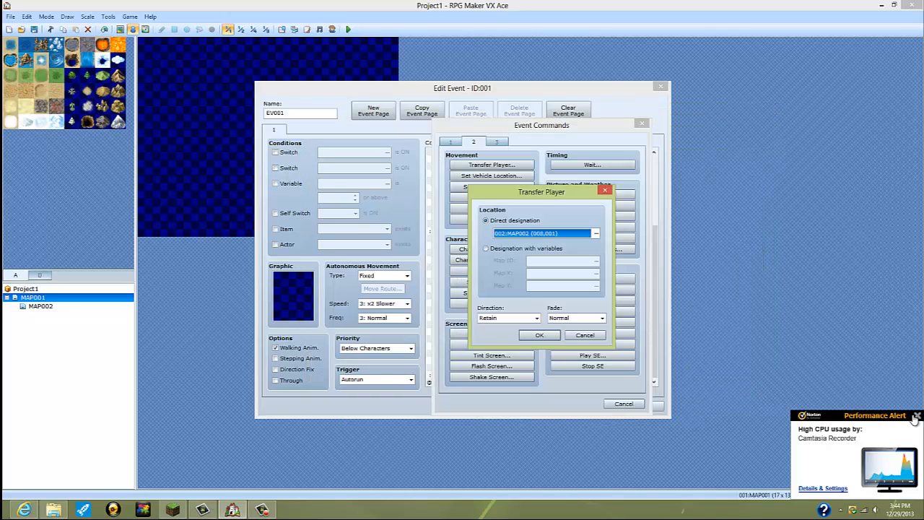
click(915, 417)
click(539, 335)
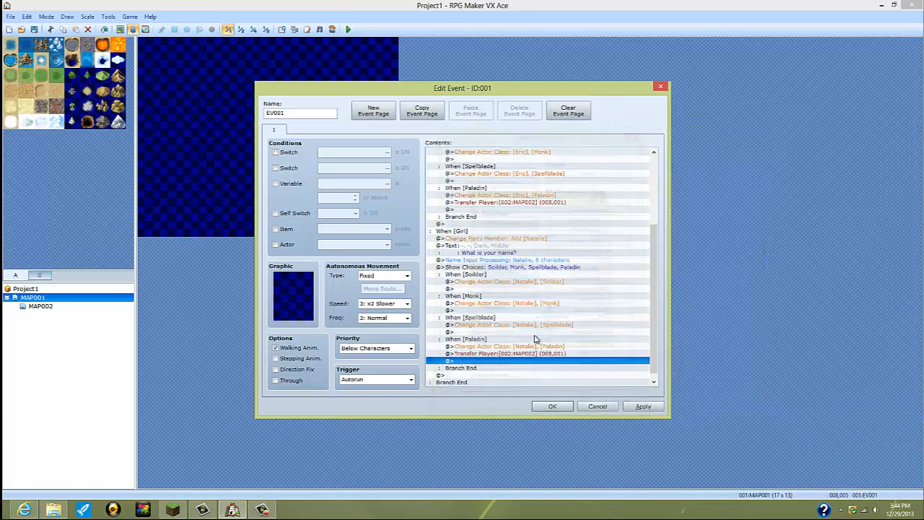
click(640, 406)
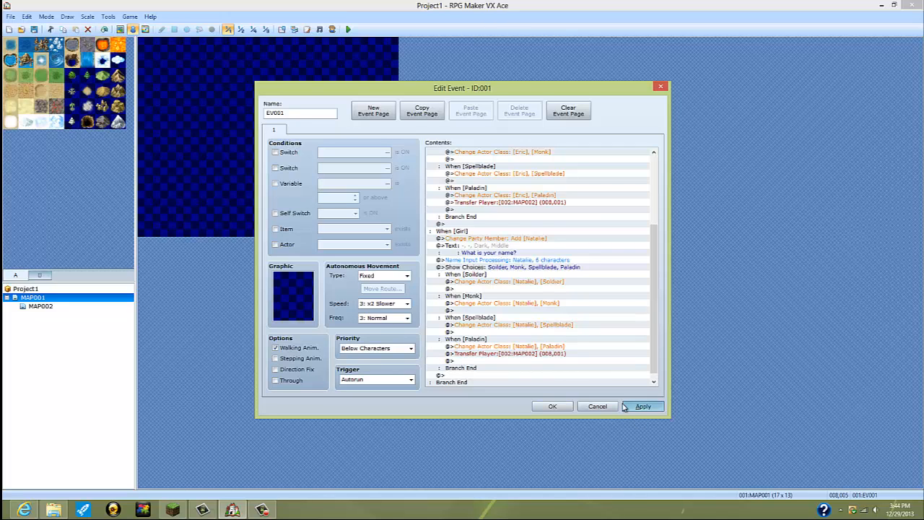
click(553, 406)
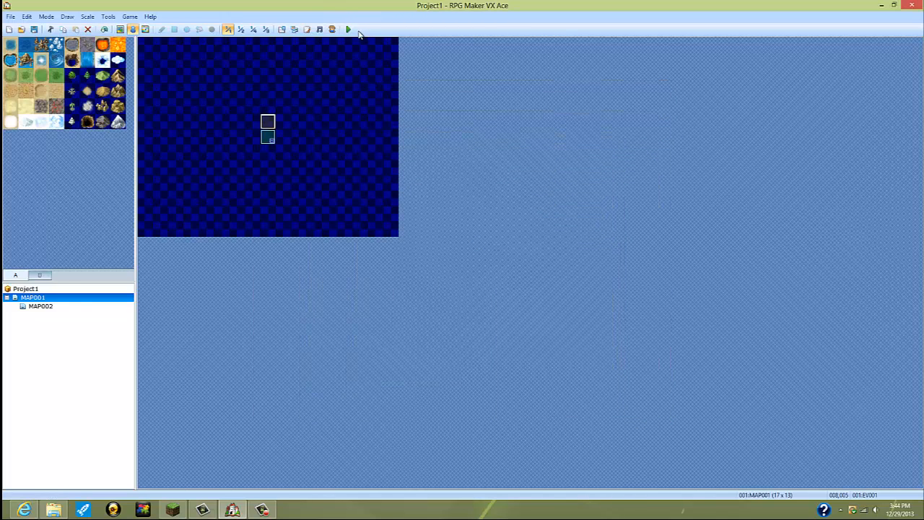
Step: Playtest the project, start a new game and choose Boy to reach the name entry
click(348, 30)
click(425, 278)
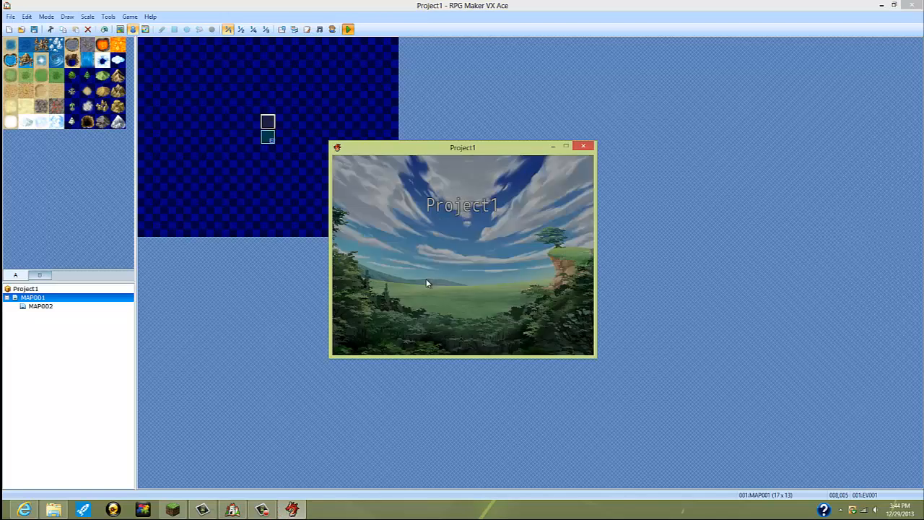
key(Return)
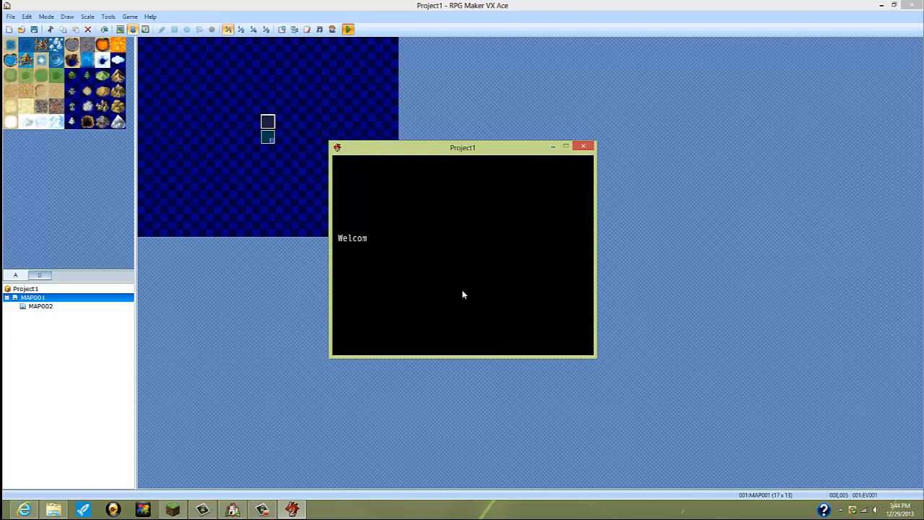
key(Return)
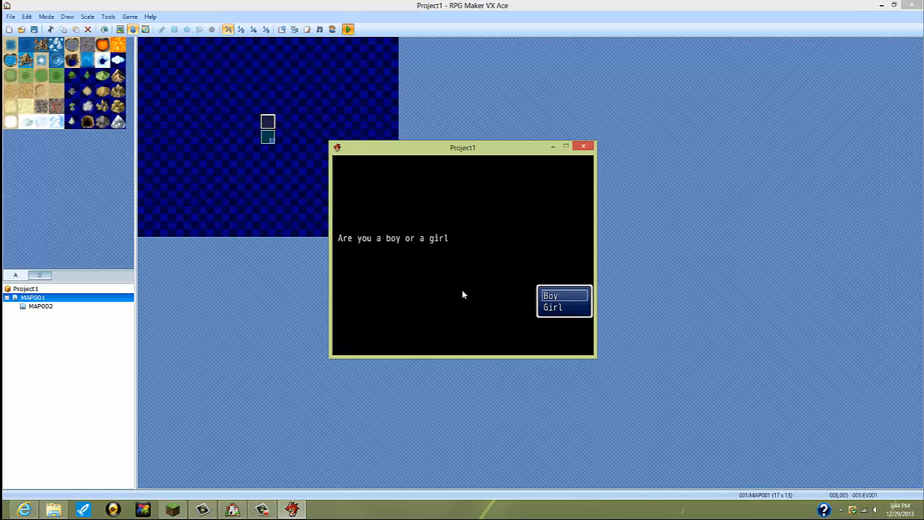
key(Return)
key(Return)
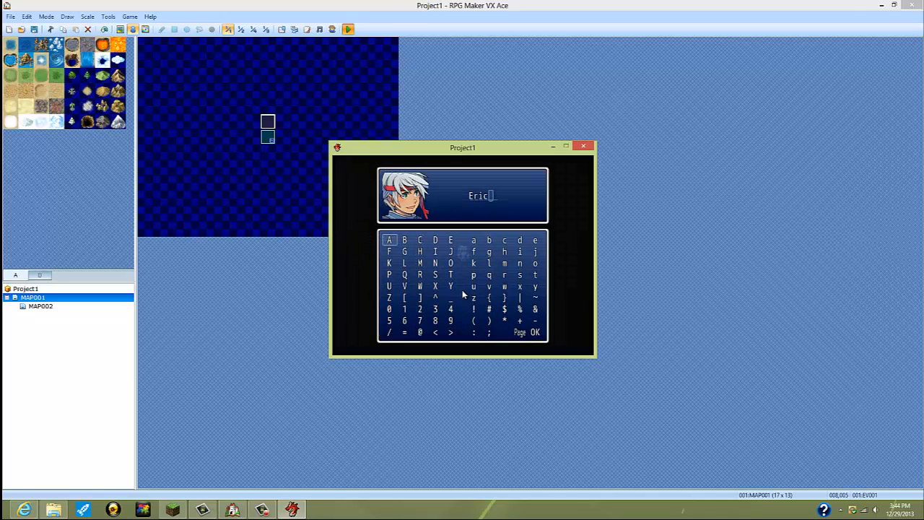
key(Down)
key(Right)
key(Return)
key(Down)
key(Left)
key(Return)
key(Down)
key(Right)
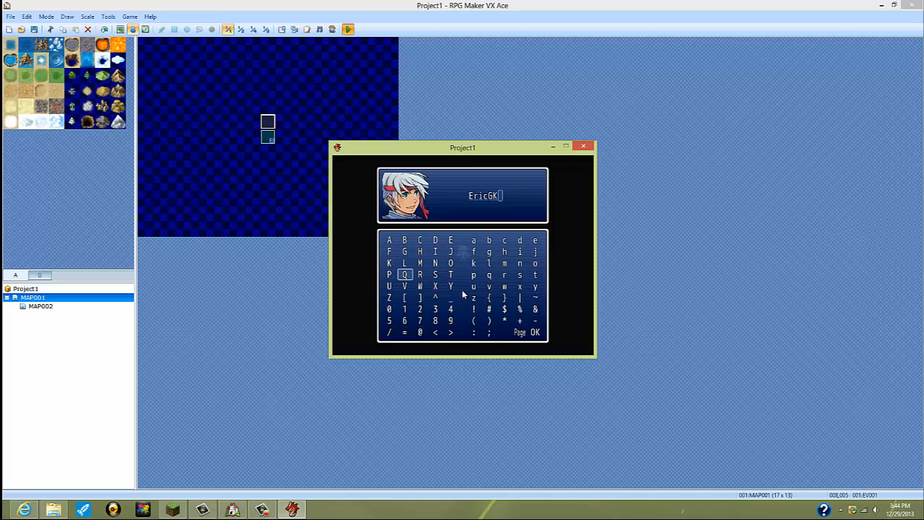
Step: Erase the whole hero name in the playtest's name entry
key(Escape)
key(Escape)
key(Escape)
key(Escape)
key(Escape)
key(Down)
key(Escape)
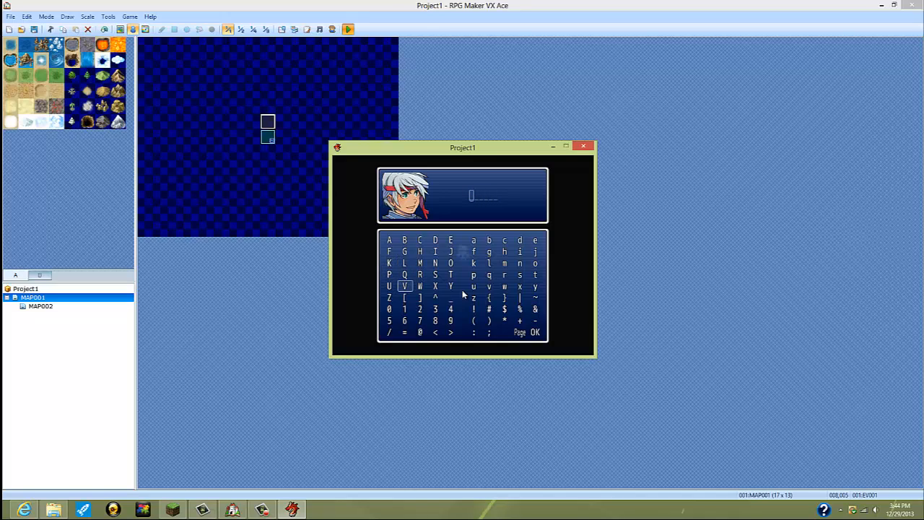
key(Return)
key(Right)
key(Down)
key(Down)
key(Down)
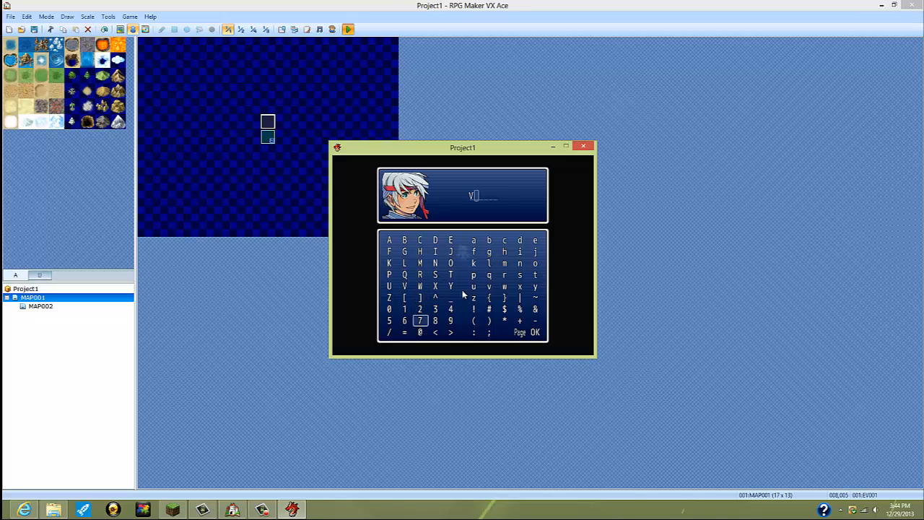
key(Escape)
Step: Enter ____XX as the hero's name in the playtest and confirm it
key(Up)
key(Right)
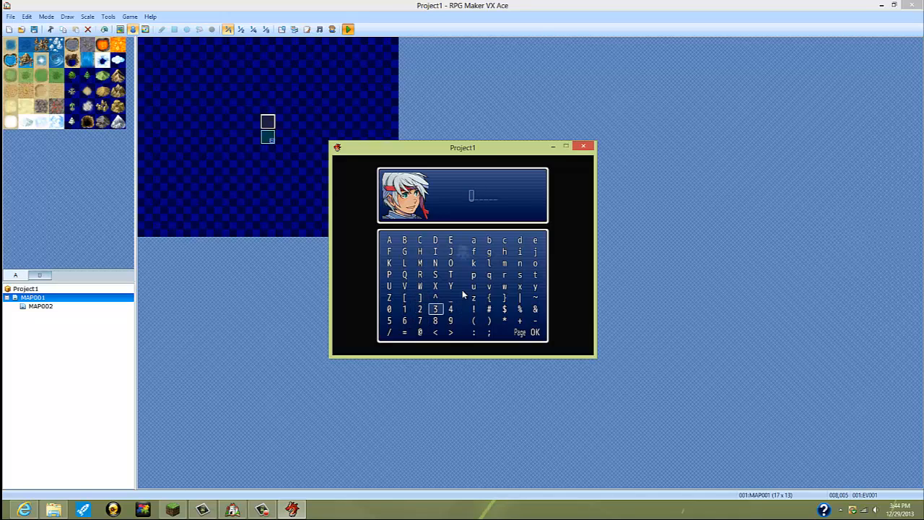
key(Up)
key(Right)
key(Return)
key(Return)
key(Return)
key(Return)
key(Up)
key(Left)
key(Return)
key(Return)
key(Right)
key(Down)
key(Down)
key(Down)
key(Down)
key(Up)
key(Down)
key(Right)
key(Right)
key(Right)
key(Right)
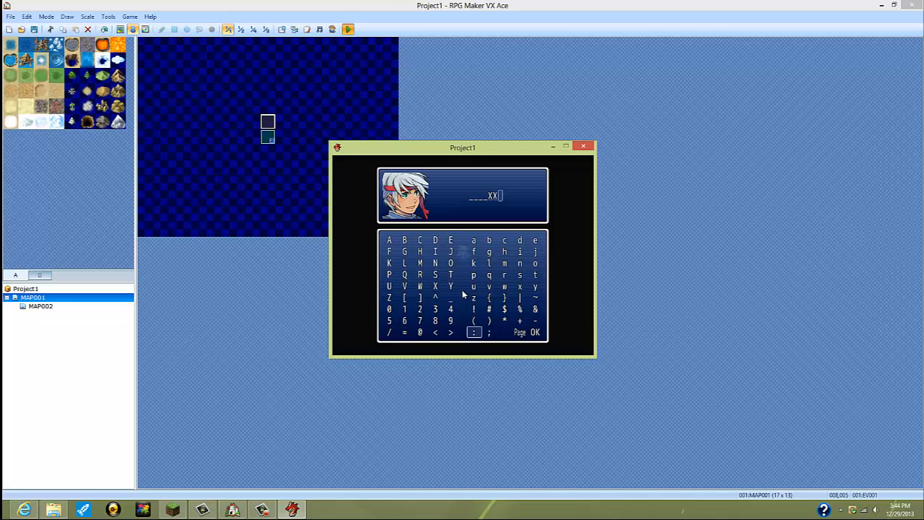
key(Return)
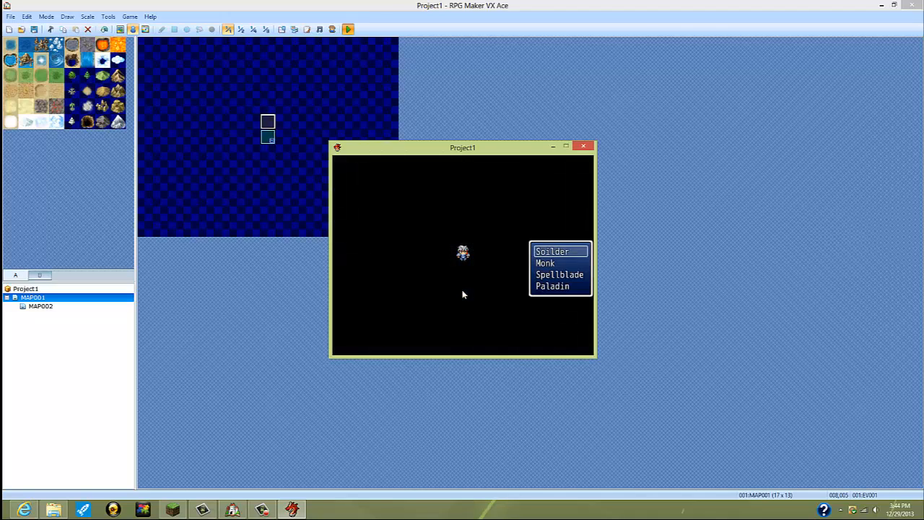
Step: Choose the Monk class, go through the intro again as far as the name entry, and close the playtest
key(Down)
key(Return)
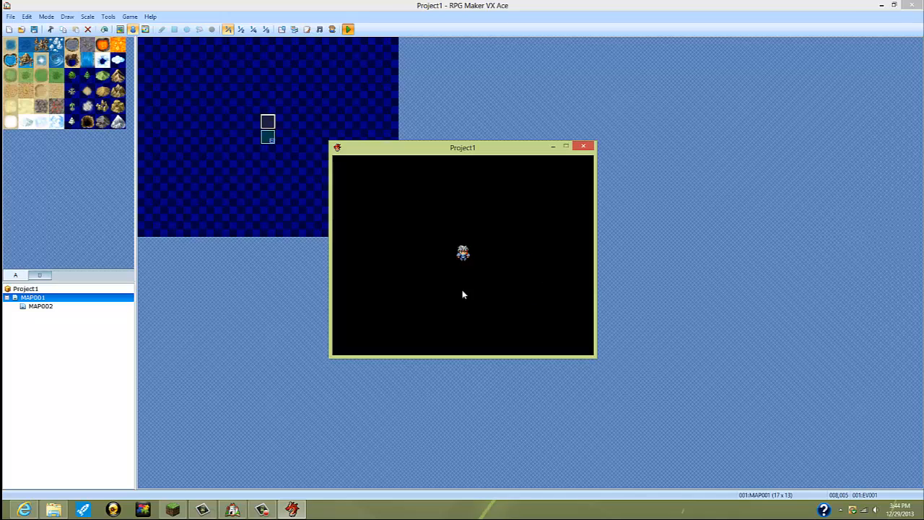
key(Return)
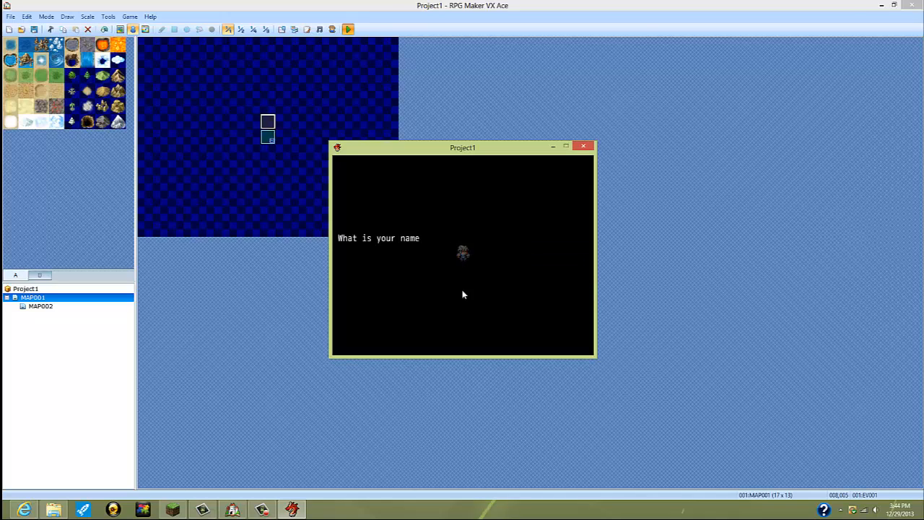
key(Return)
key(Escape)
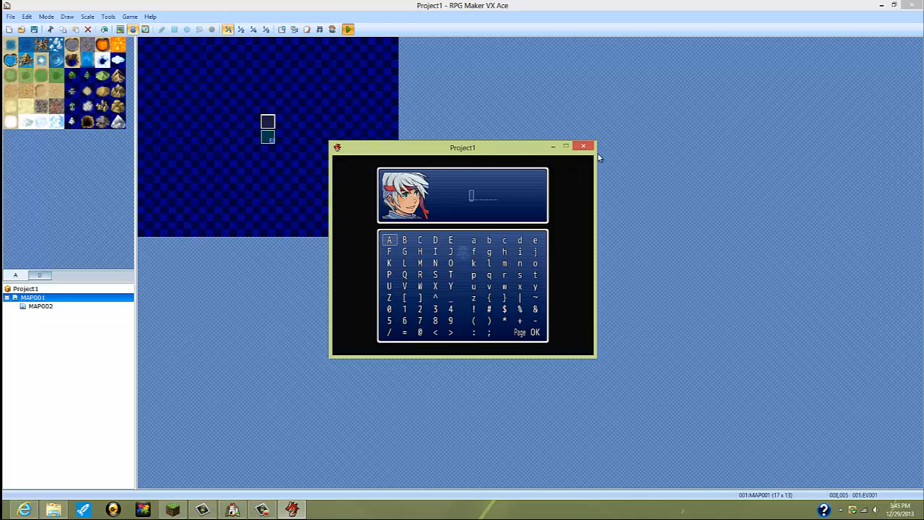
click(584, 147)
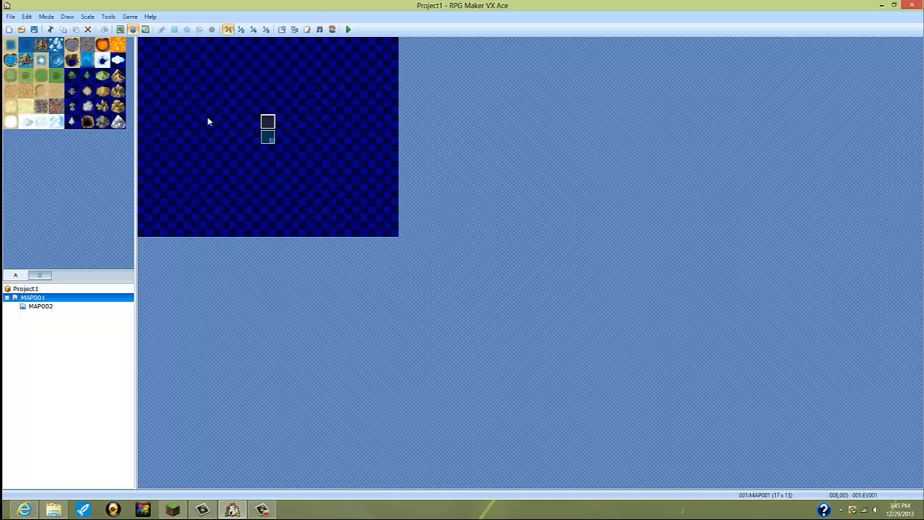
Step: Insert a Break Loop command after the Transfer Player command under the Boy branch's Paladin choice in MAP001's intro event
right_click(261, 120)
click(285, 124)
drag(655, 207, 671, 306)
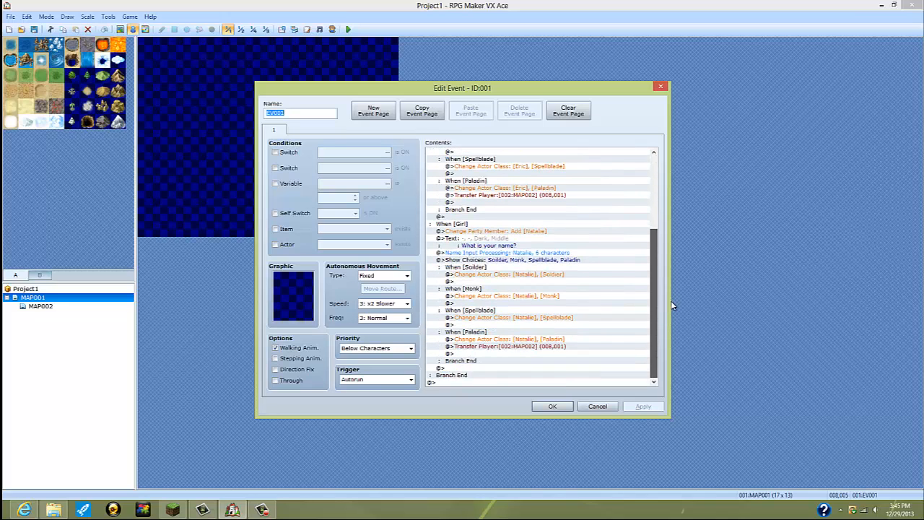
scroll(648, 278, up, 2)
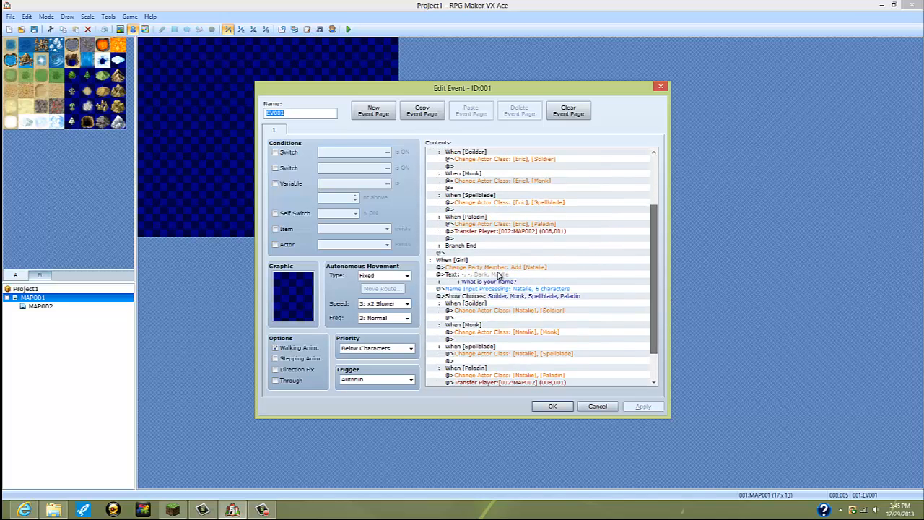
click(452, 238)
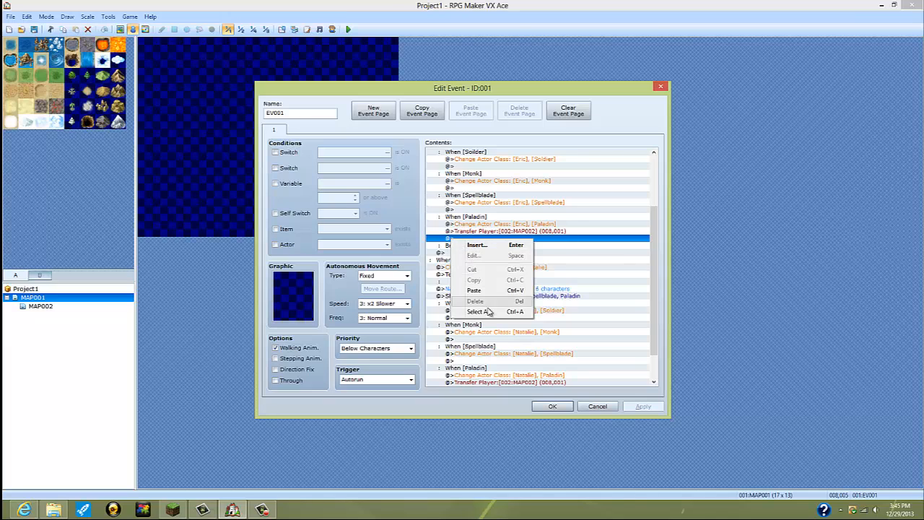
double_click(586, 242)
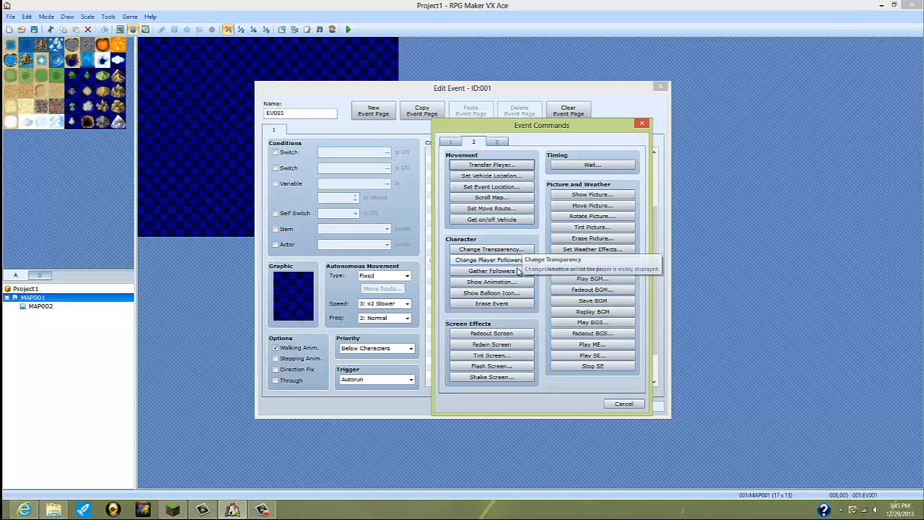
click(450, 142)
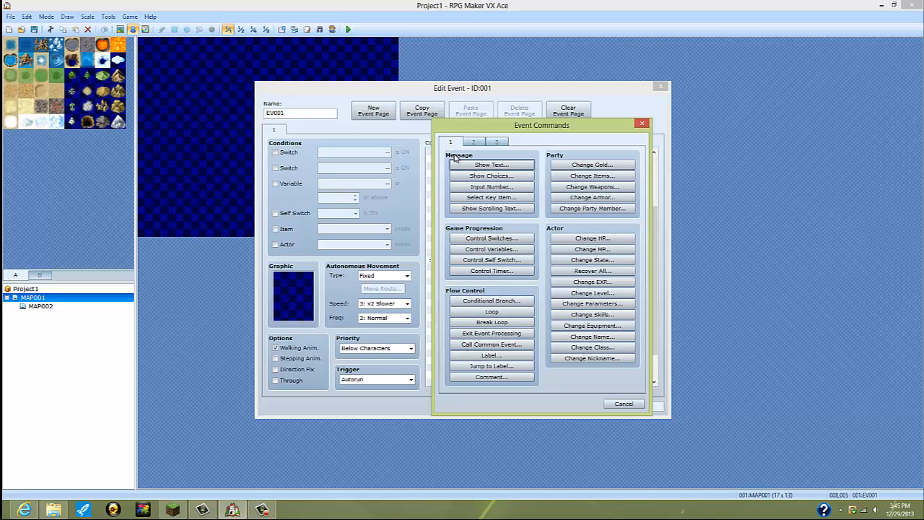
click(514, 324)
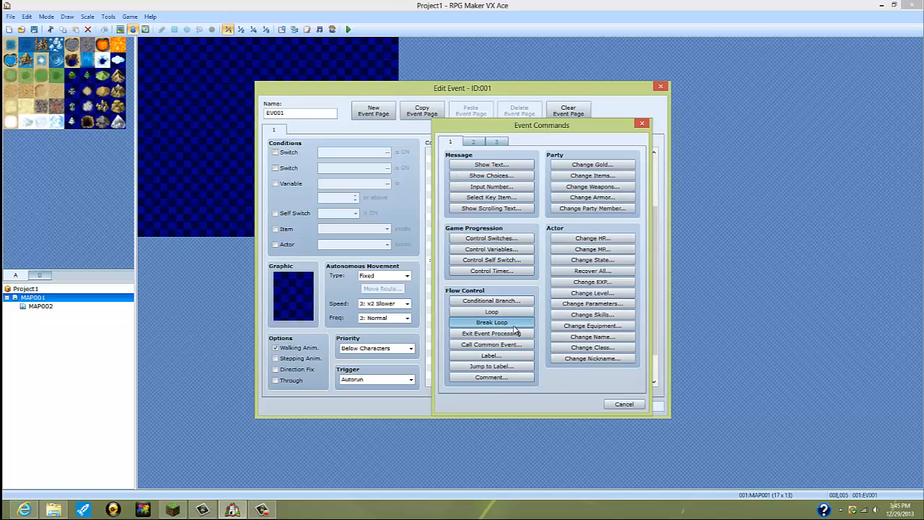
Step: Insert a Break Loop command after the Transfer Player command under the Girl branch's Paladin choice and save the intro event
scroll(534, 298, down, 2)
scroll(534, 299, down, 2)
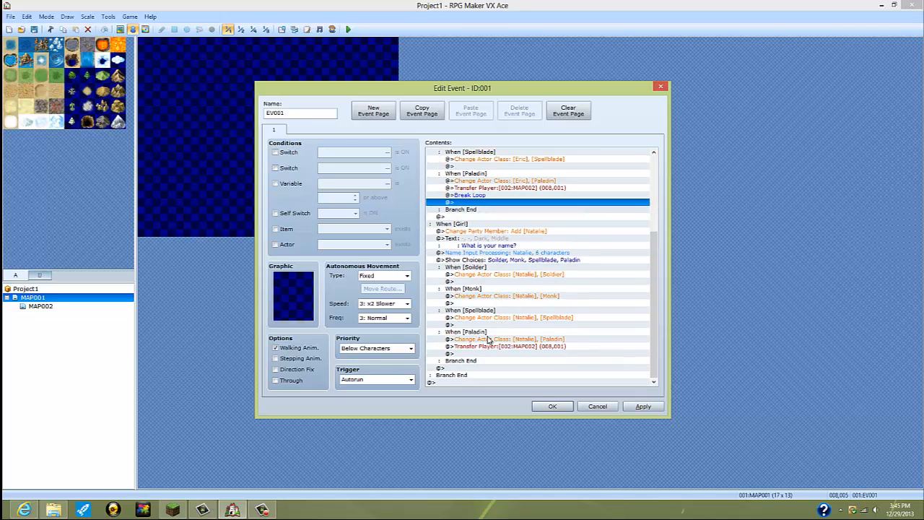
click(481, 353)
double_click(481, 352)
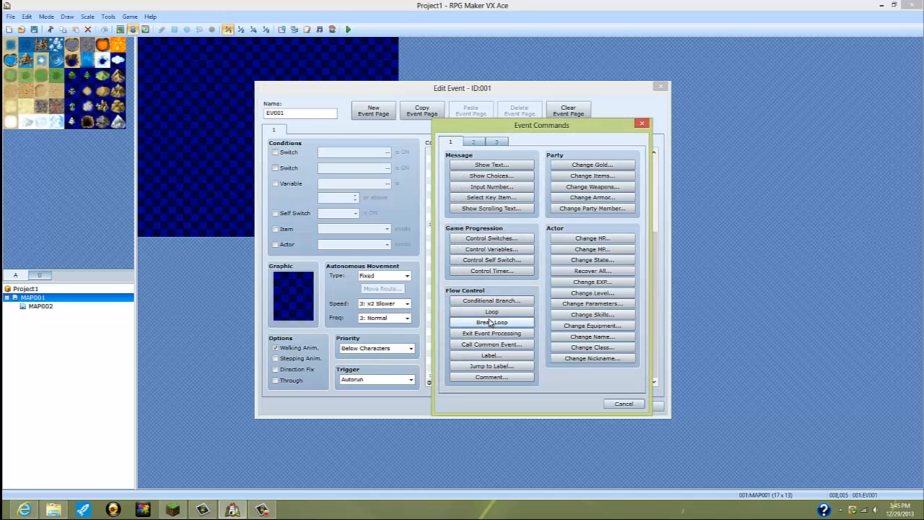
click(491, 323)
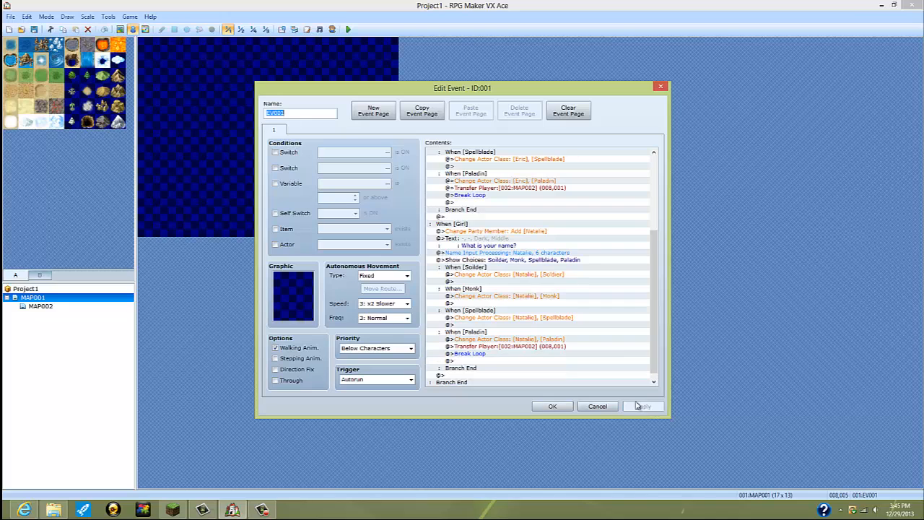
click(561, 405)
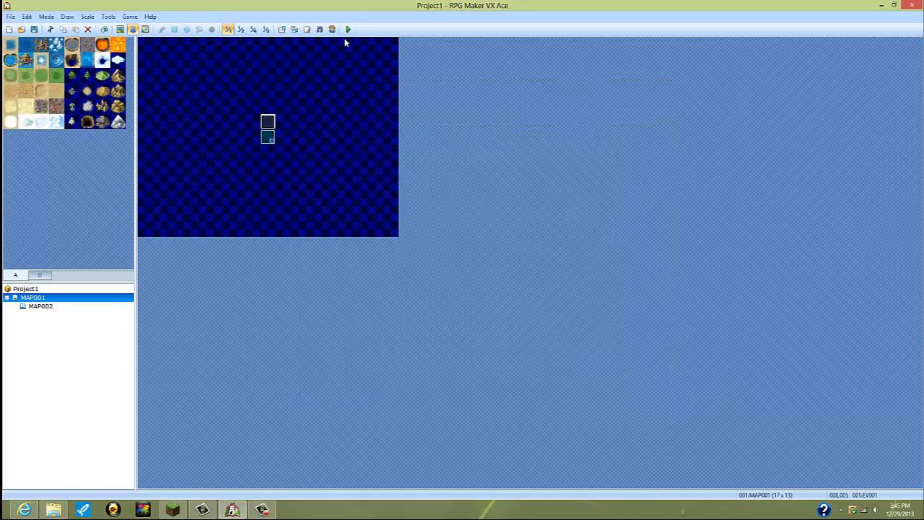
Step: Start a playtest and go through the intro as Boy as far as the name entry
click(348, 29)
click(442, 277)
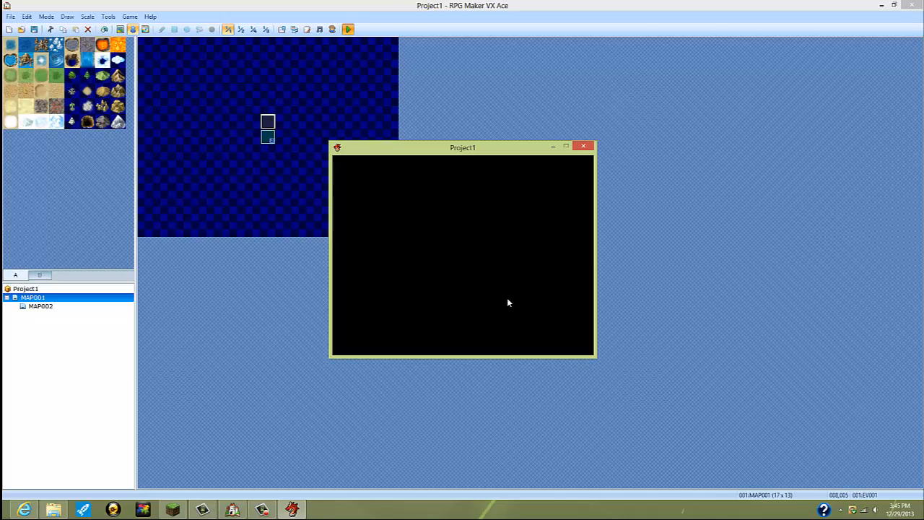
key(Return)
Step: Accept the default hero name in the playtest, choose a class and advance to the gender question
key(Return)
key(Return)
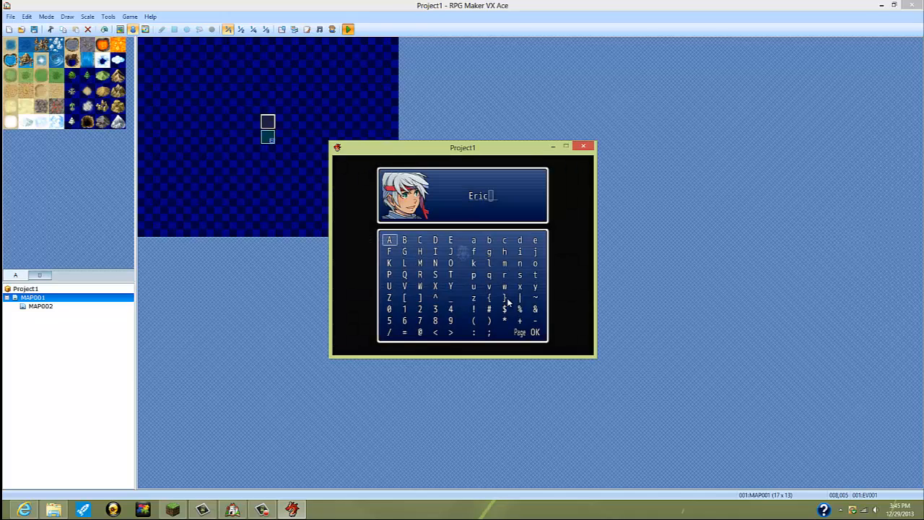
key(Down)
key(Down)
key(Down)
key(Right)
key(Down)
key(Down)
key(Right)
key(Right)
key(Down)
key(Right)
key(Down)
key(Right)
key(Right)
key(Down)
key(Right)
key(Right)
key(Right)
key(Return)
key(Escape)
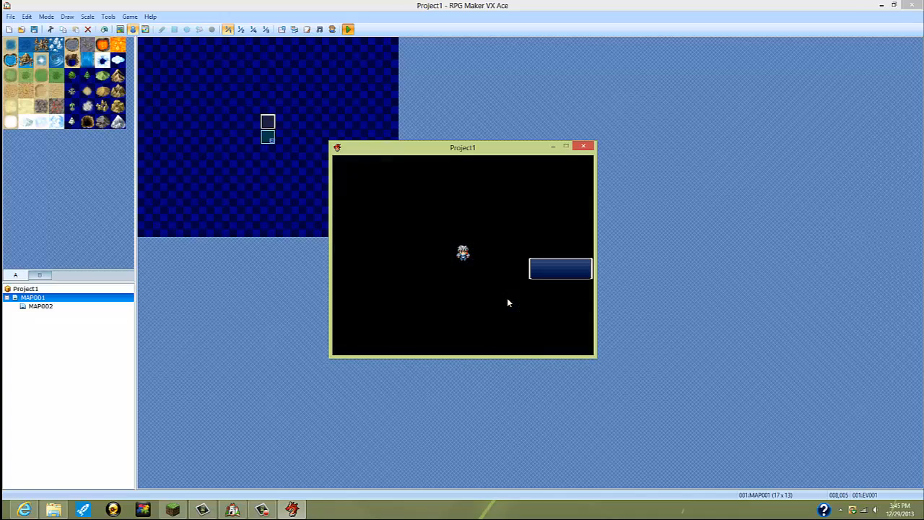
key(Escape)
Step: Answer Girl in the playtest's gender question and accept the default name in the name entry
key(Return)
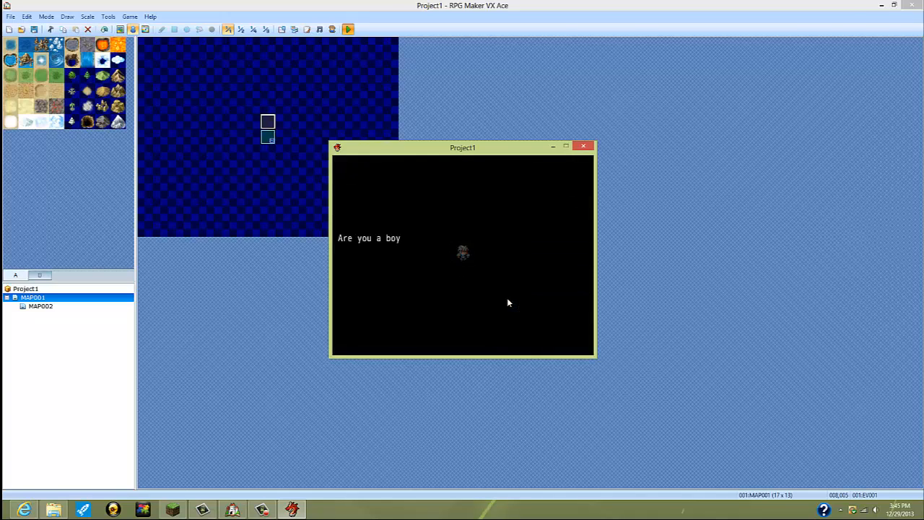
key(Down)
key(Return)
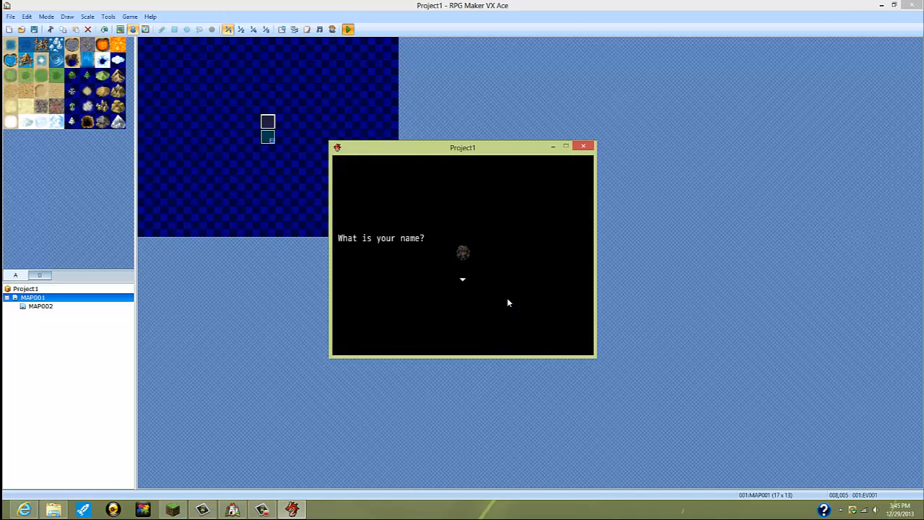
key(Return)
key(Down)
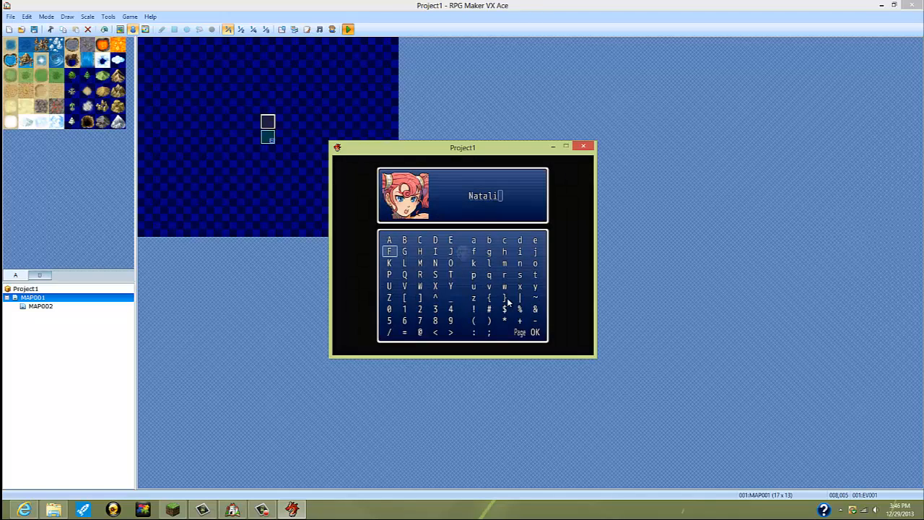
key(Down)
key(Right)
key(Down)
key(Down)
key(Right)
key(Right)
key(Down)
key(Right)
key(Right)
key(Down)
key(Down)
key(Right)
key(Right)
key(Right)
key(Right)
key(Down)
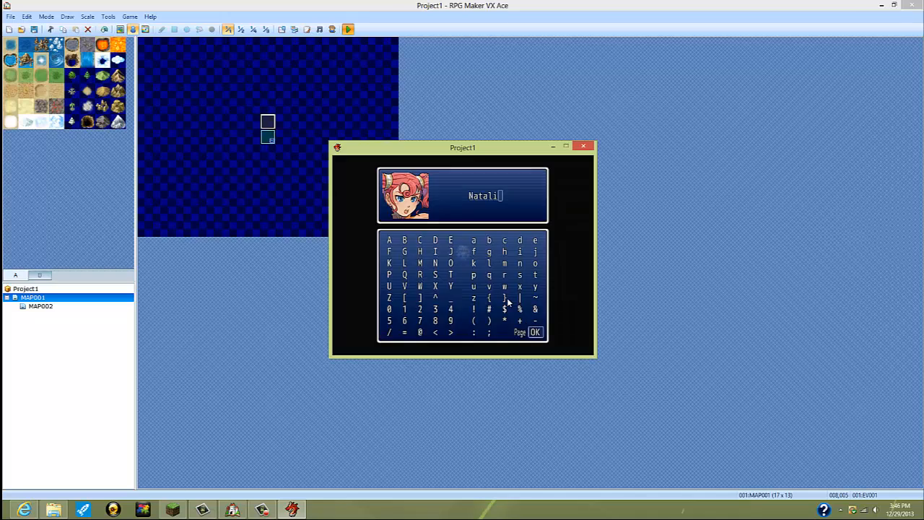
key(Return)
Step: Choose a class for the girl character, advance past the welcome message and close the playtest
key(Return)
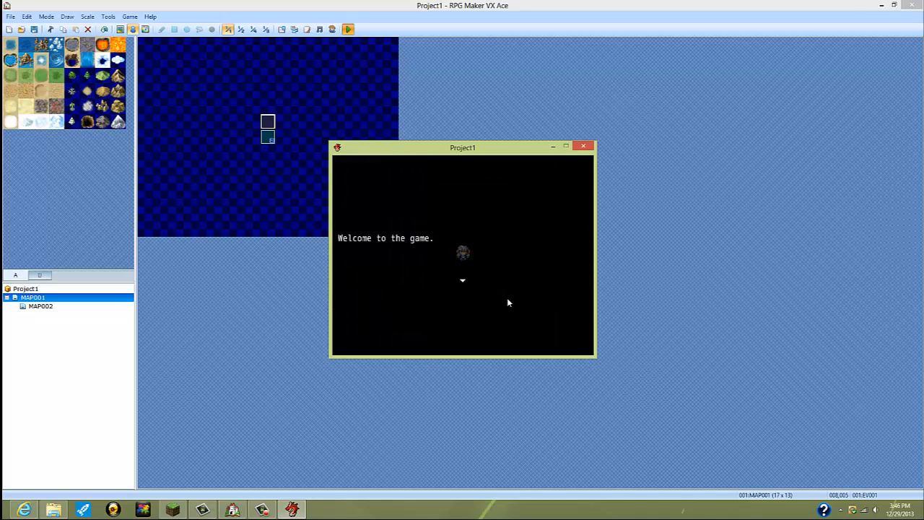
key(Return)
key(Return)
click(584, 146)
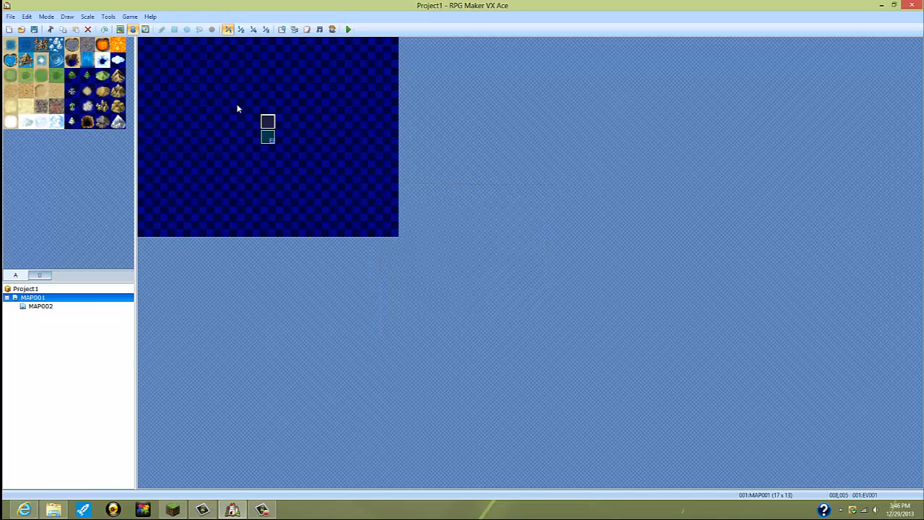
Step: Reopen MAP001's intro event and delete the Break Loop command under the Boy branch's Paladin choice
right_click(282, 122)
right_click(262, 117)
click(280, 124)
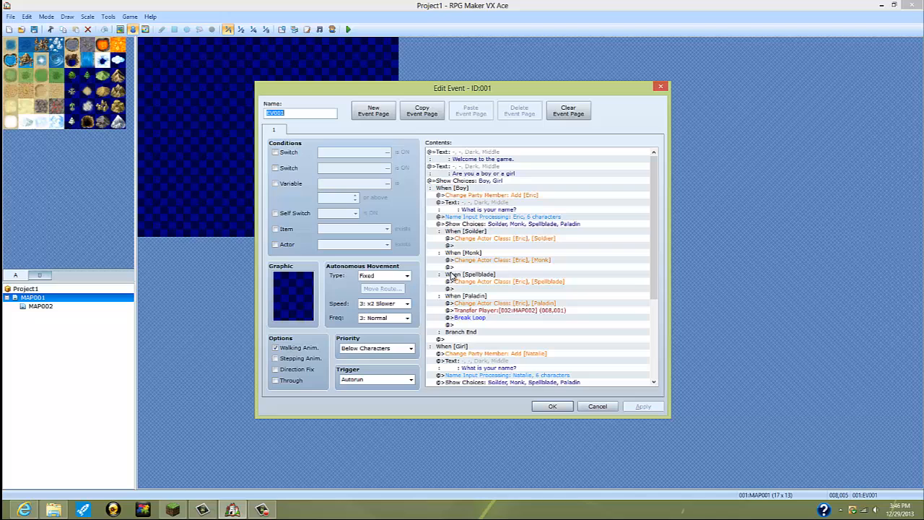
click(481, 318)
right_click(481, 318)
click(506, 381)
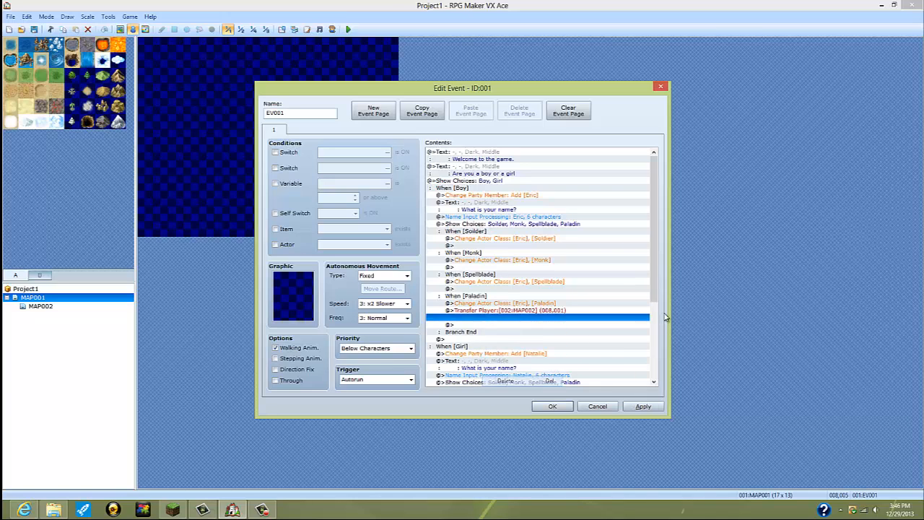
drag(657, 282, 657, 363)
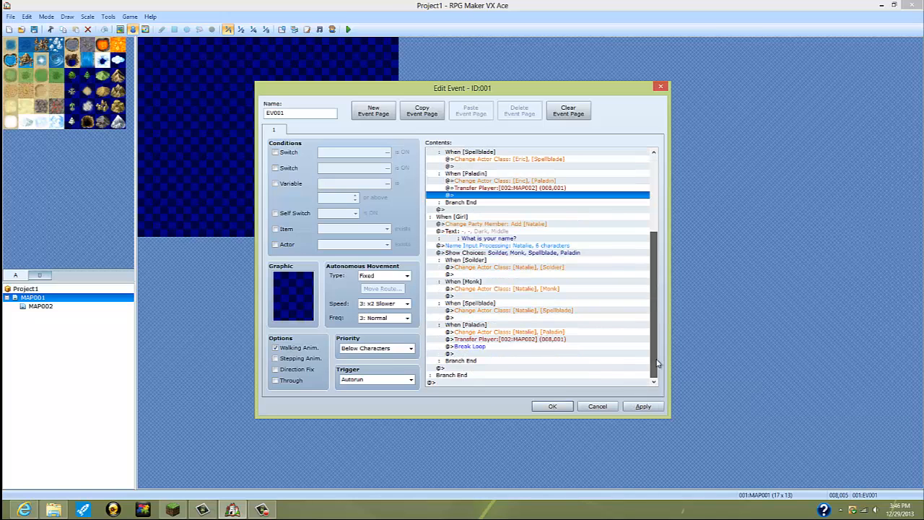
click(489, 348)
right_click(491, 349)
click(515, 400)
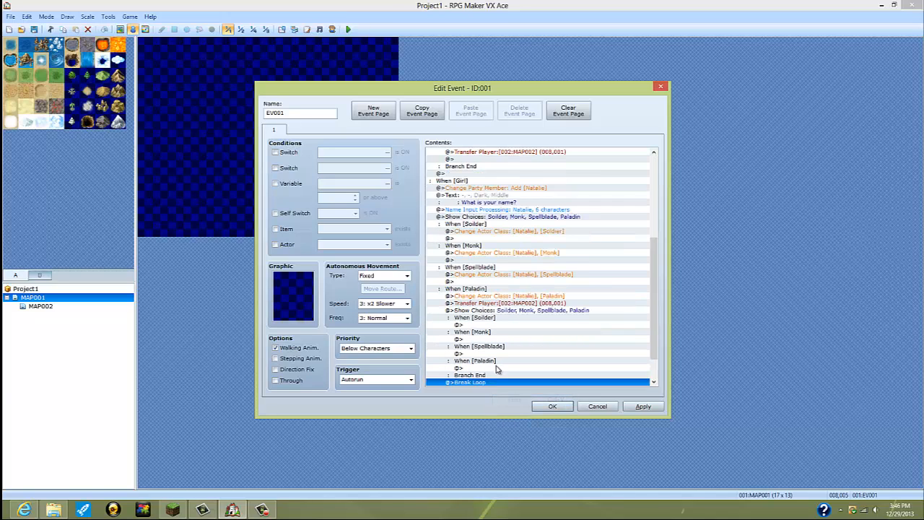
click(495, 311)
right_click(495, 315)
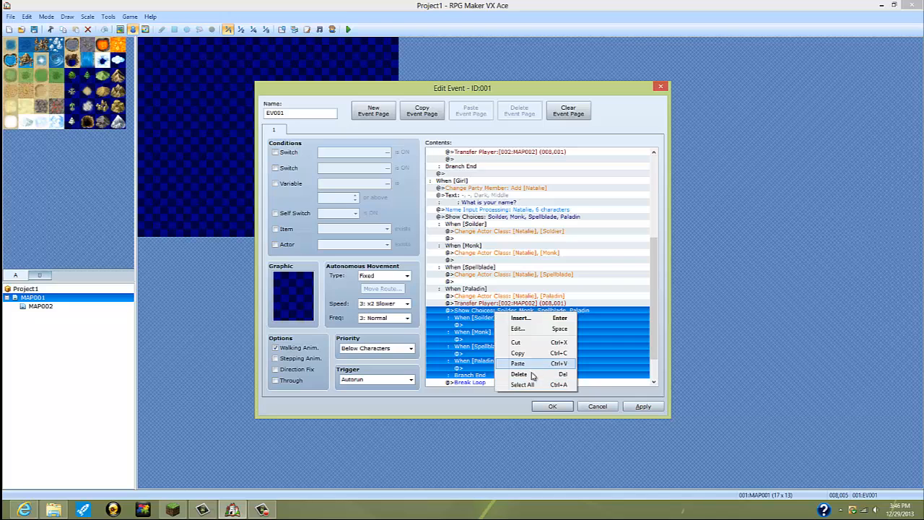
click(534, 374)
Step: Delete the Break Loop command under the Girl branch's Paladin choice
right_click(470, 350)
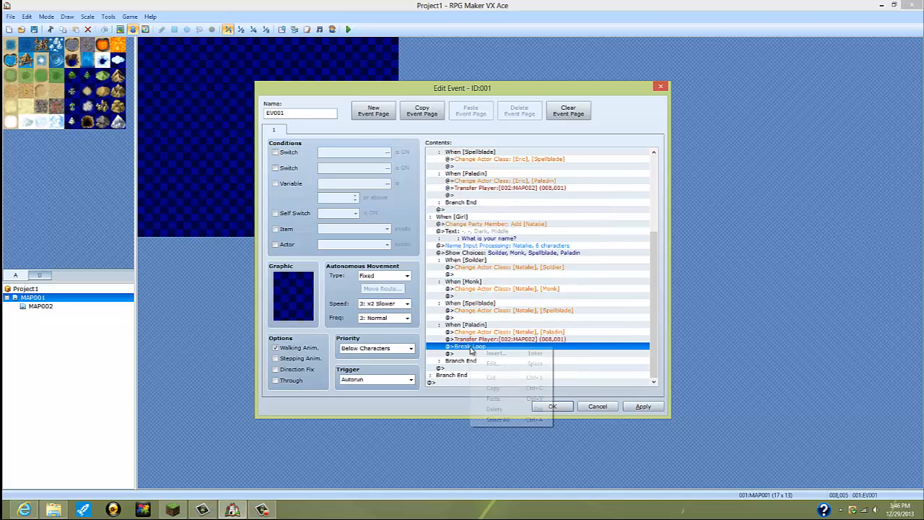
click(508, 408)
double_click(474, 355)
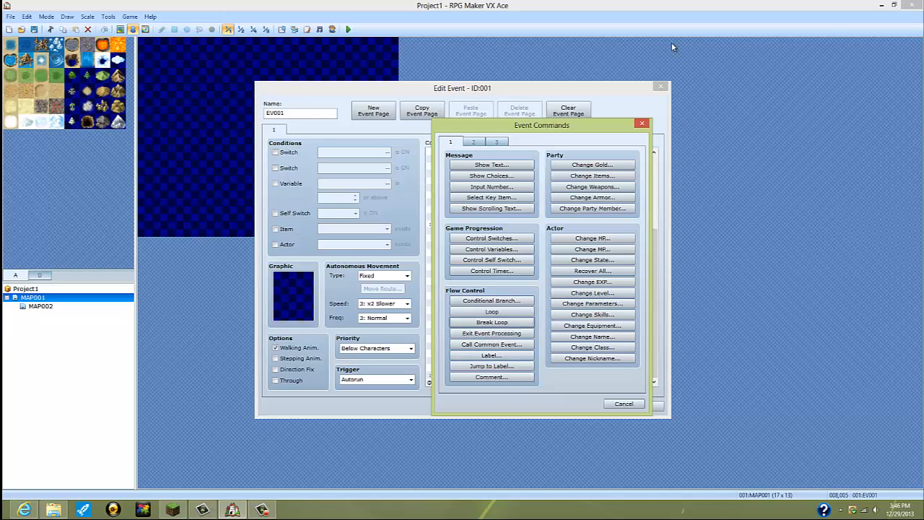
click(474, 142)
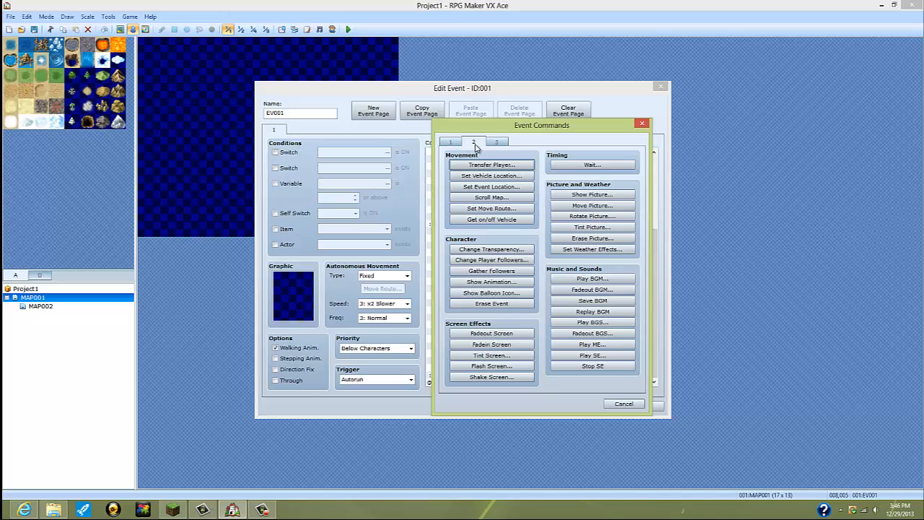
click(495, 143)
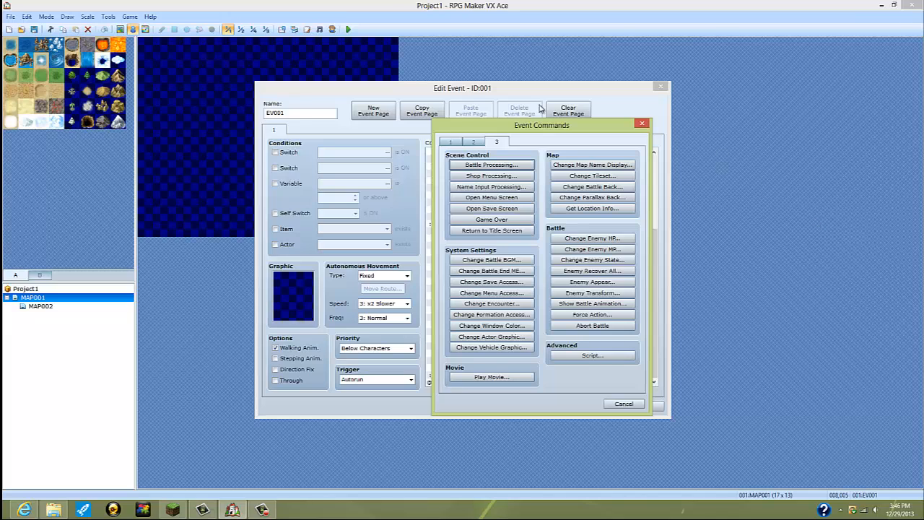
click(642, 123)
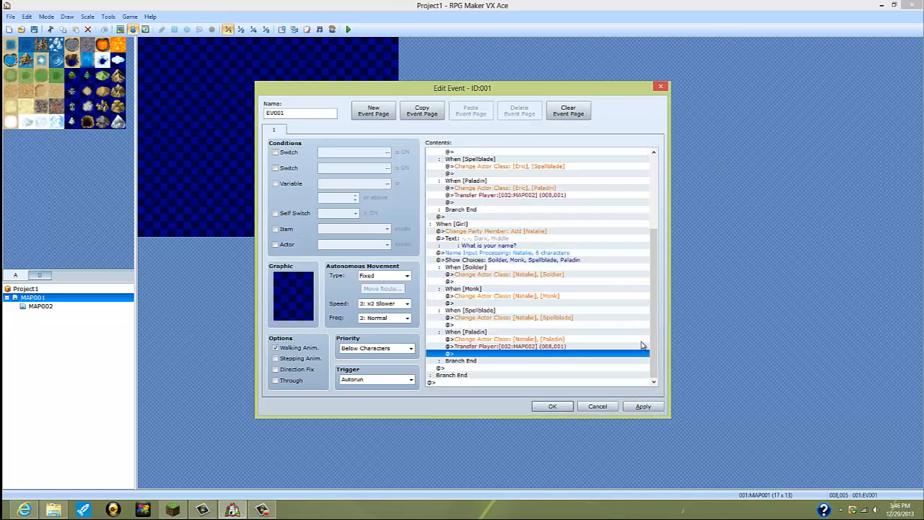